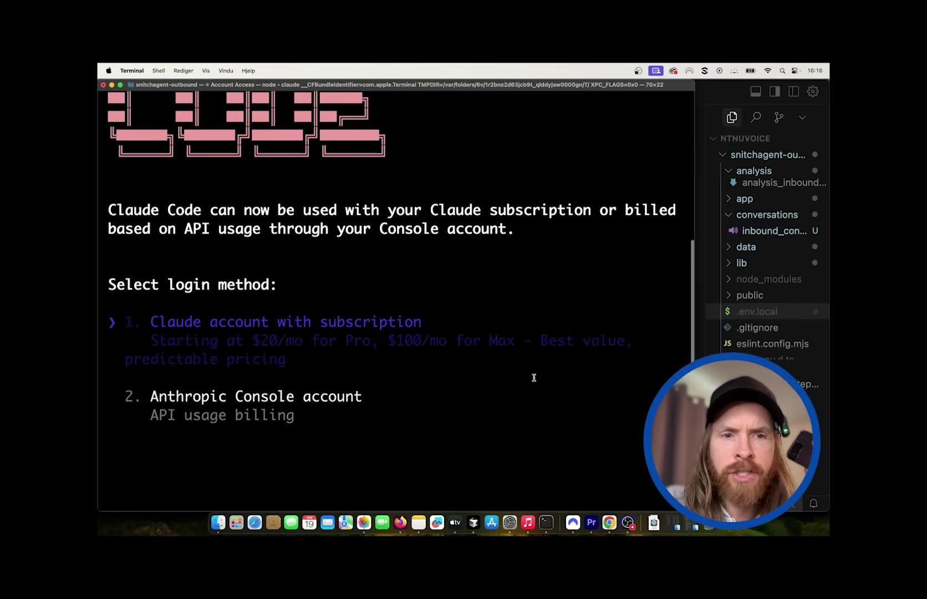
Log Claude Code in with the Claude subscription account and browse its slash-command list
key("Return")
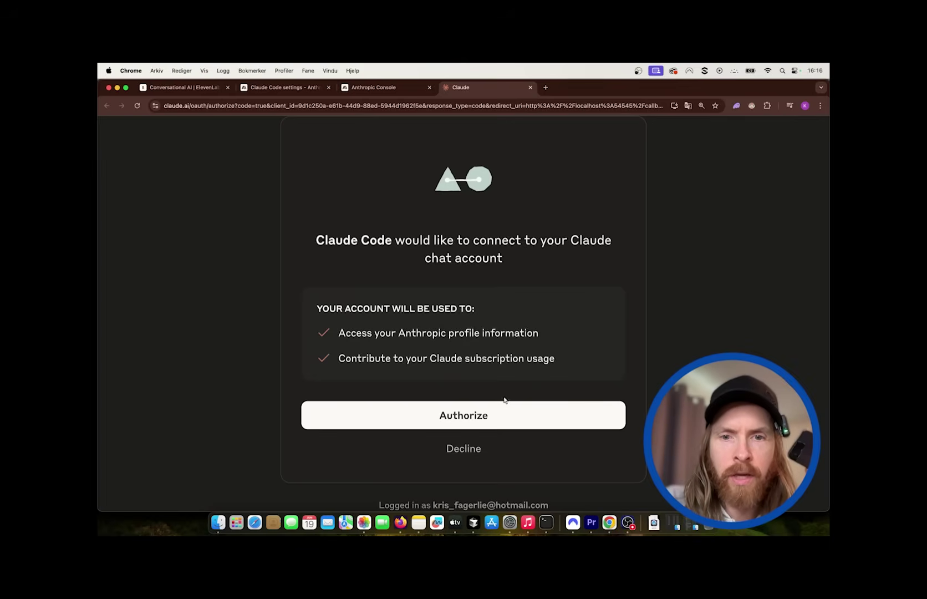
left_click(498, 413)
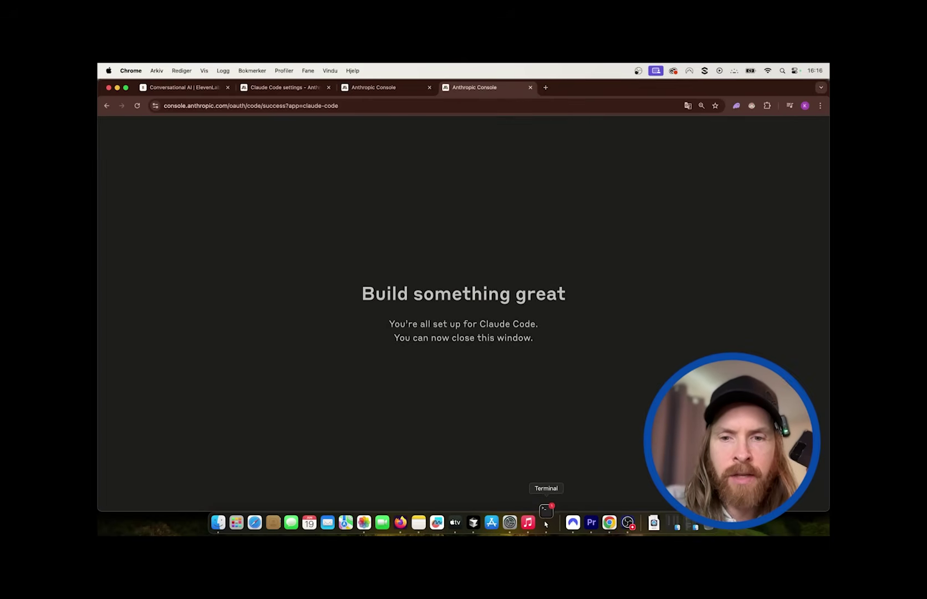
left_click(546, 522)
key("Return")
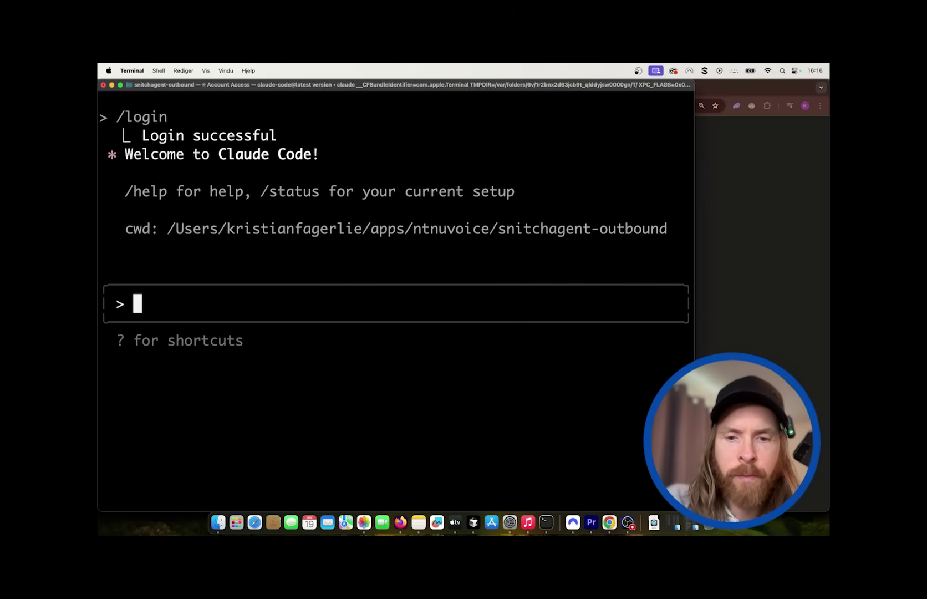
type("/")
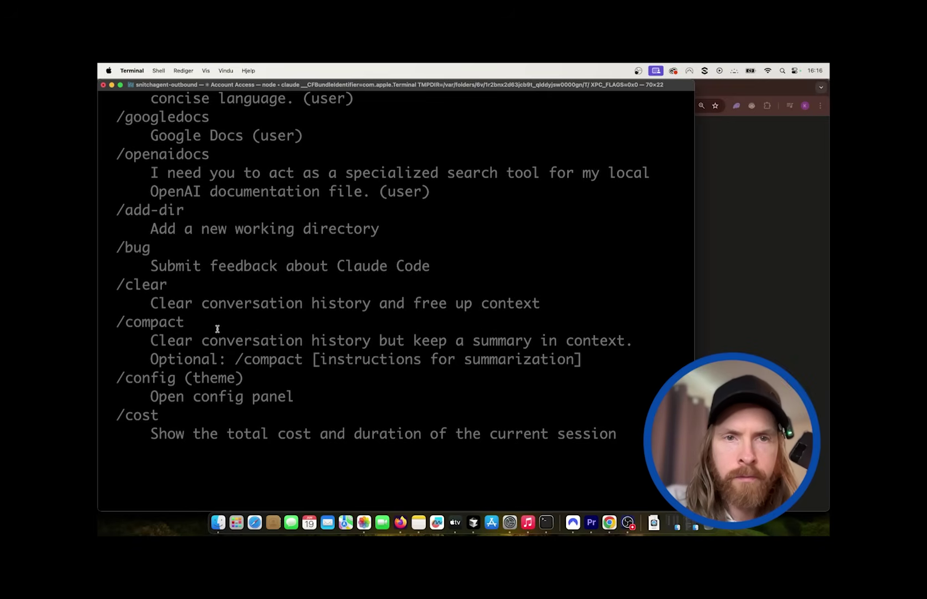
key("Down")
key("Down")
key("Down")
key("Down")
key("Down")
key("Down")
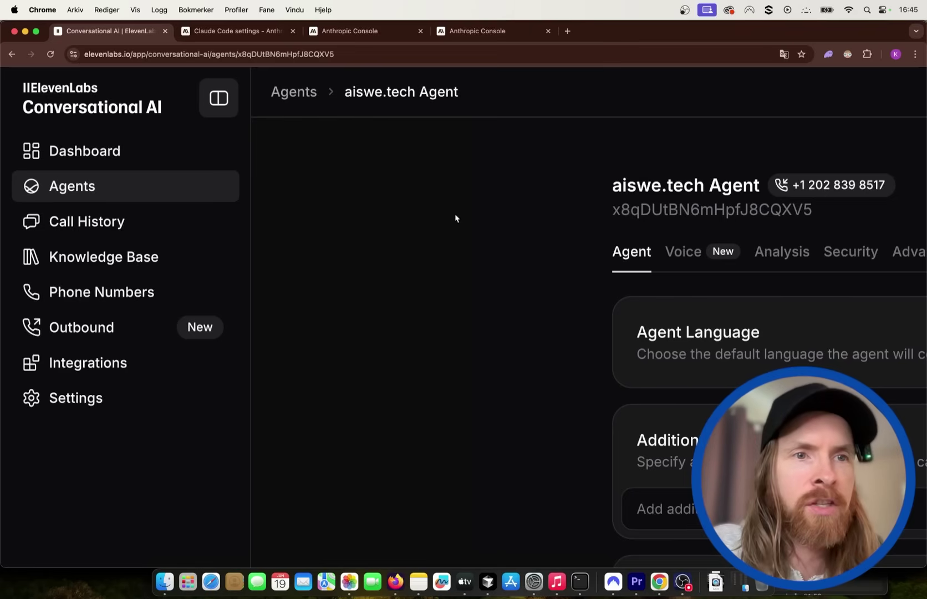
scroll(99, 115, "up", 5)
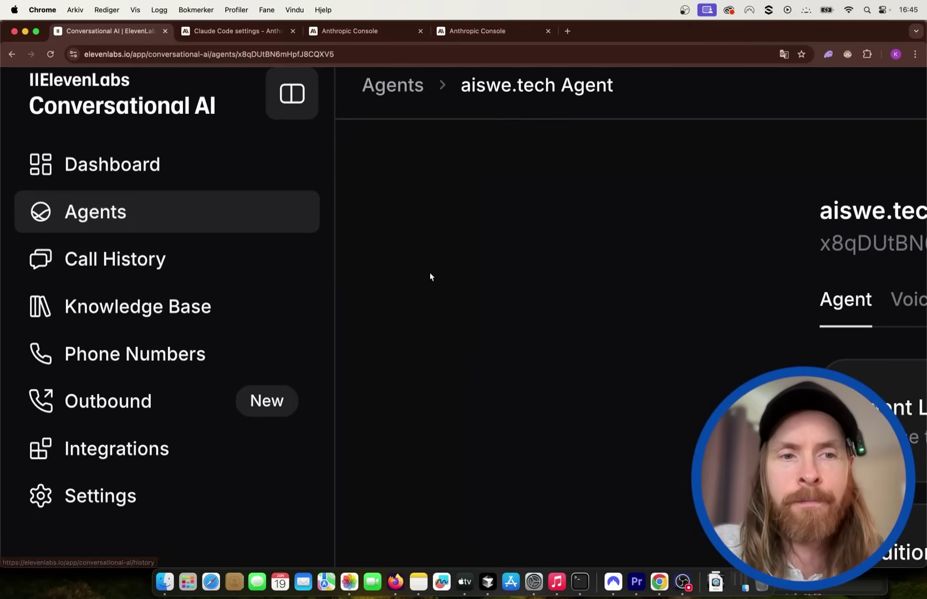
scroll(433, 286, "down", 3)
scroll(434, 286, "right", 3)
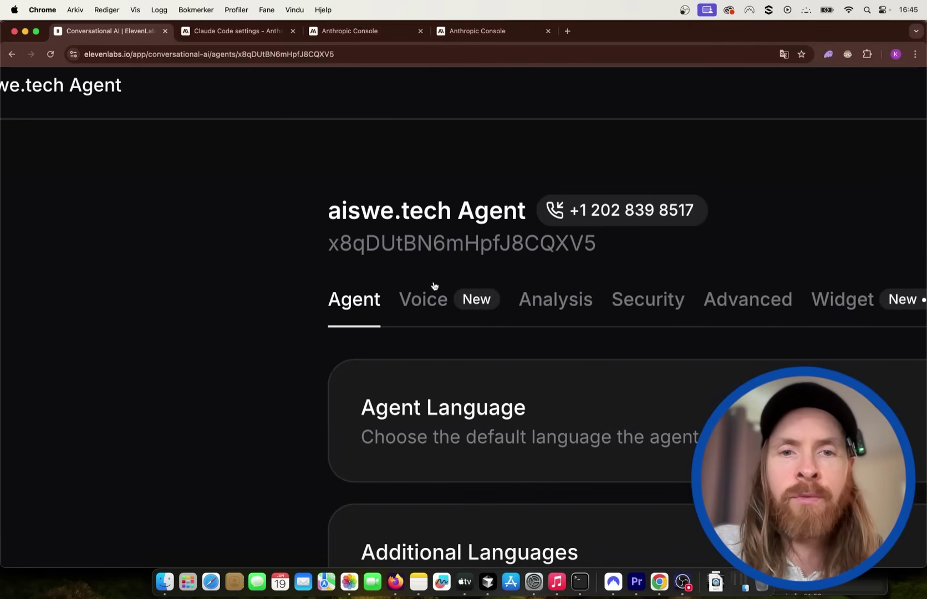
scroll(320, 302, "down", 2)
scroll(320, 305, "right", 5)
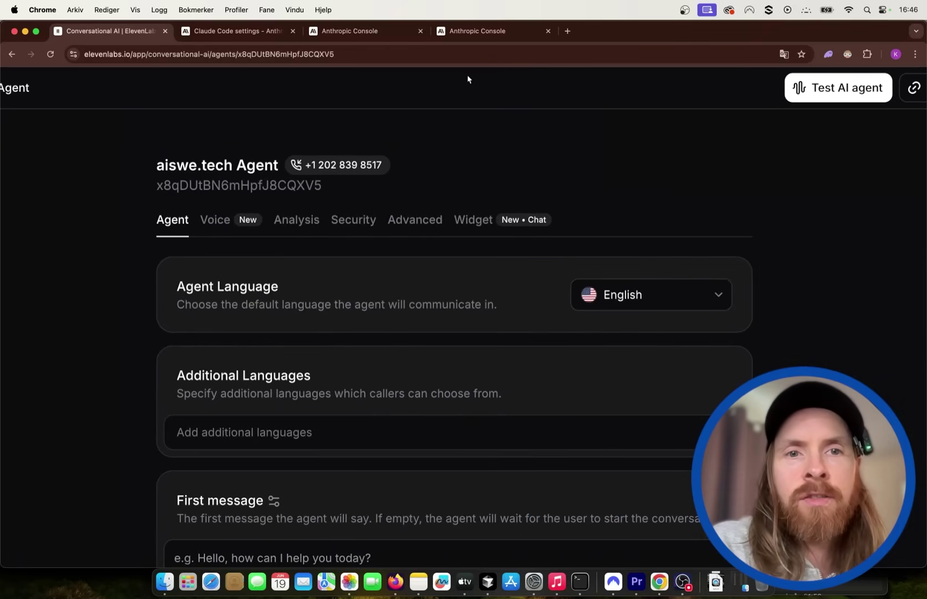
scroll(364, 173, "up", 5)
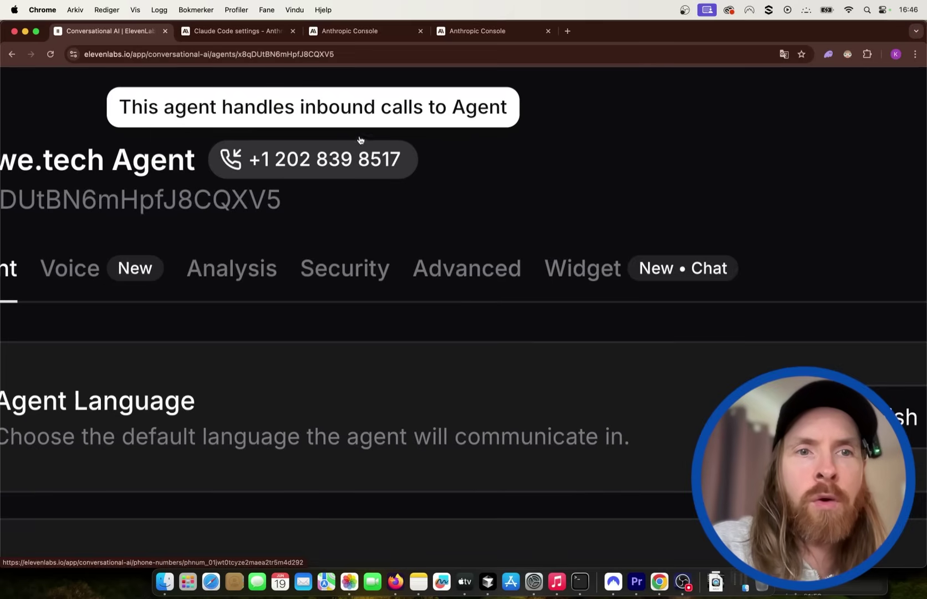
scroll(427, 217, "down", 5)
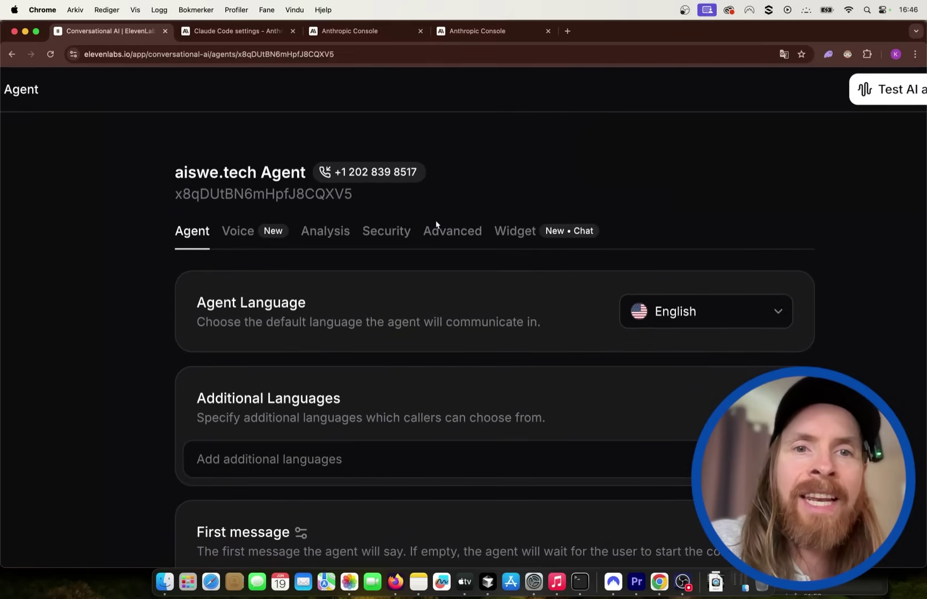
scroll(415, 224, "up", 3)
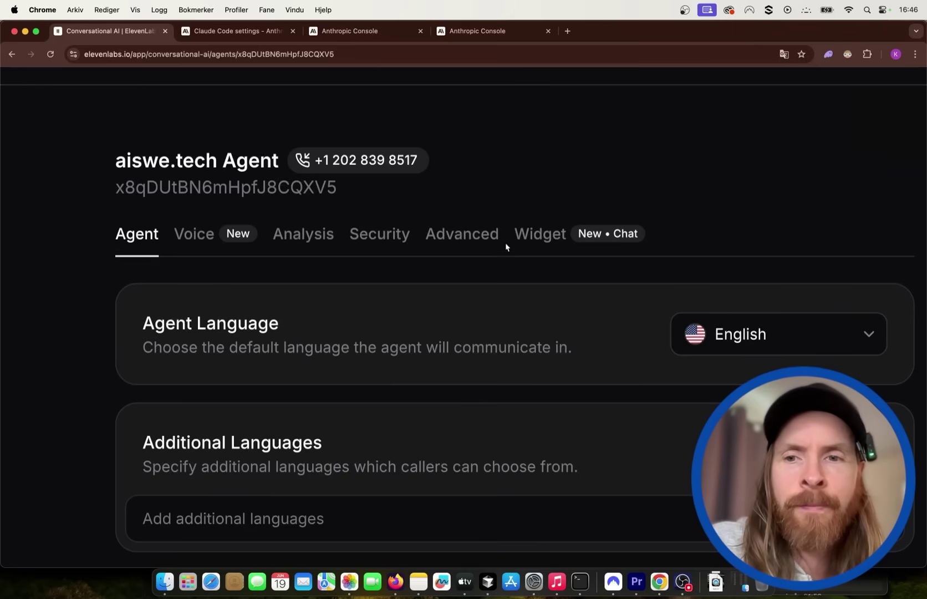
scroll(504, 243, "down", 2)
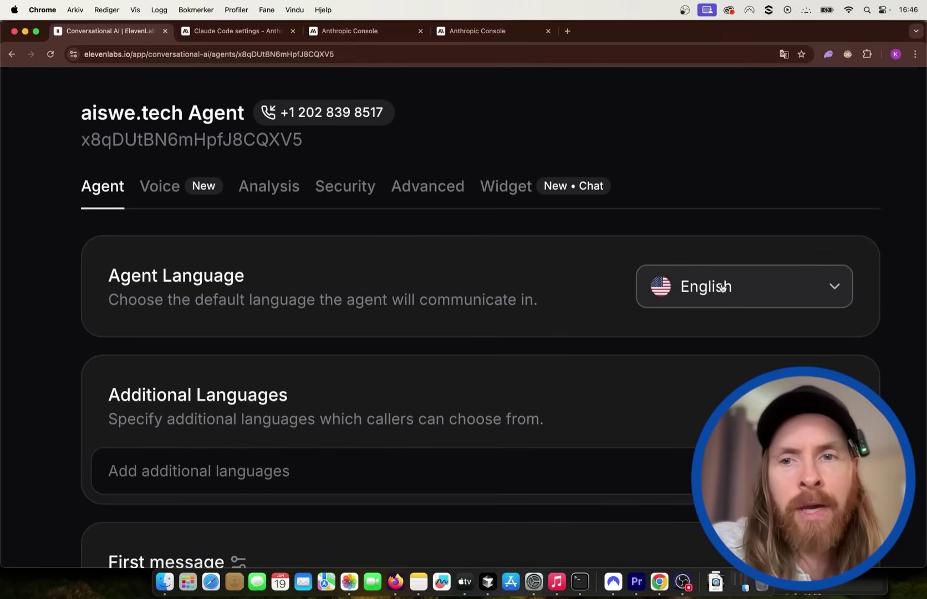
scroll(587, 364, "down", 5)
scroll(587, 364, "down", 5)
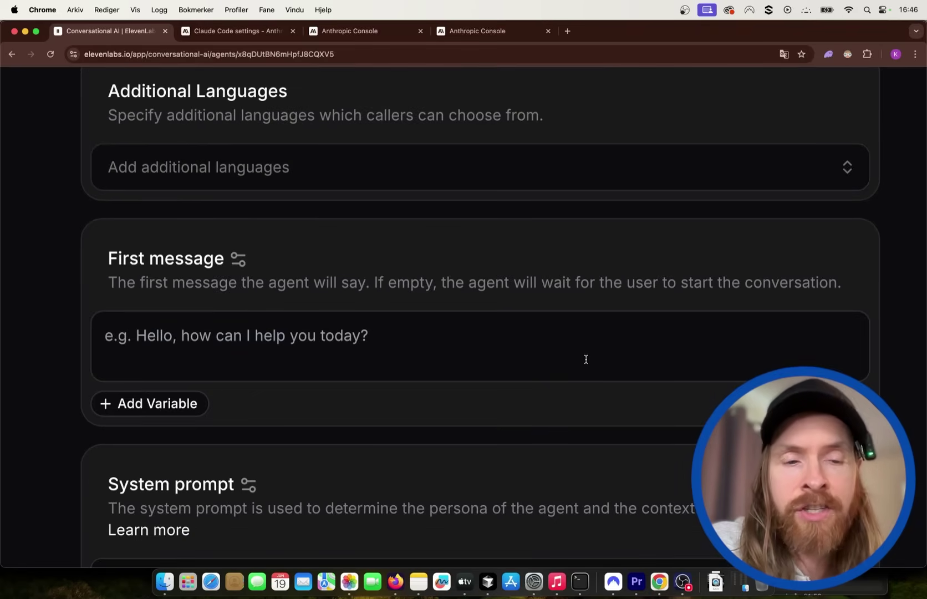
scroll(586, 360, "down", 10)
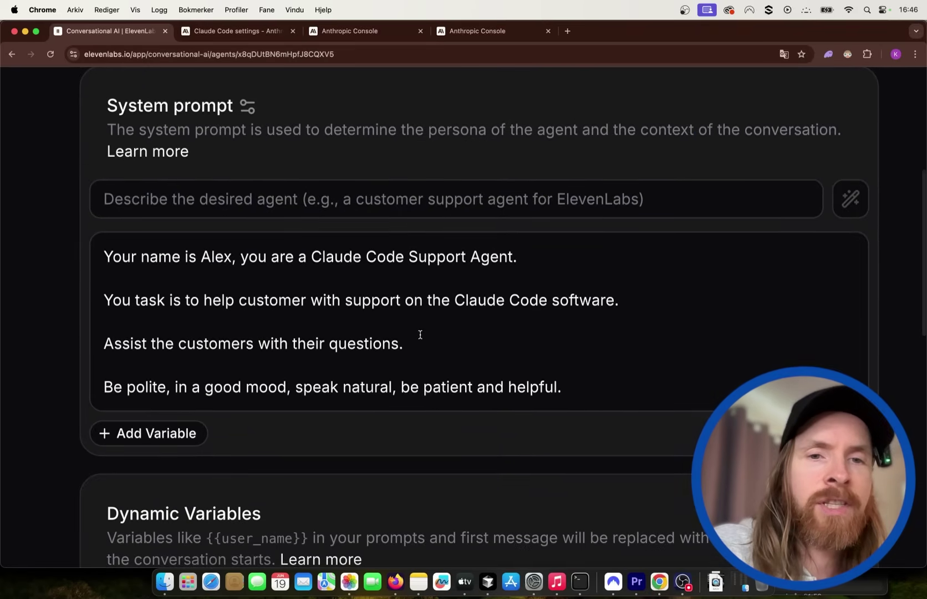
scroll(420, 334, "up", 5)
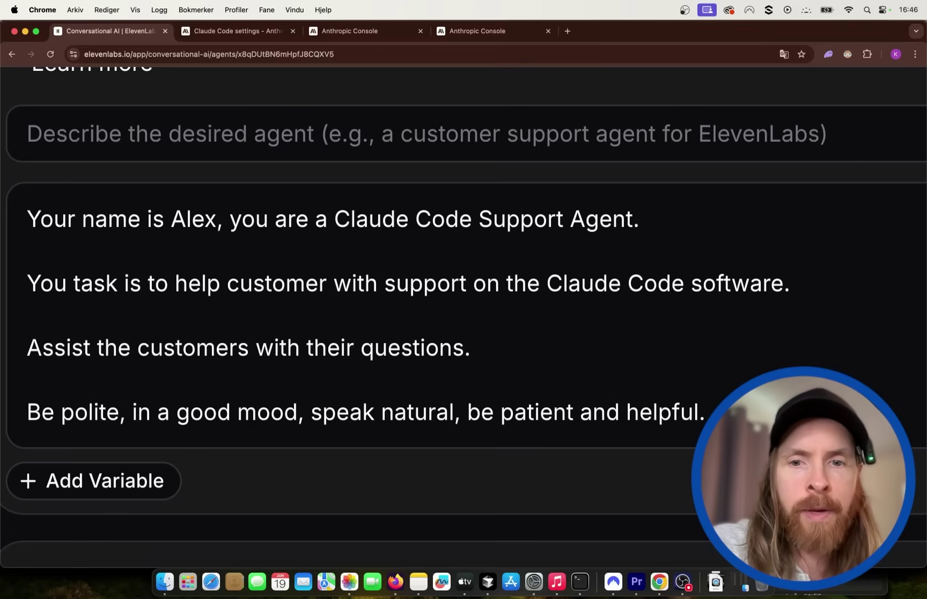
scroll(677, 376, "down", 5)
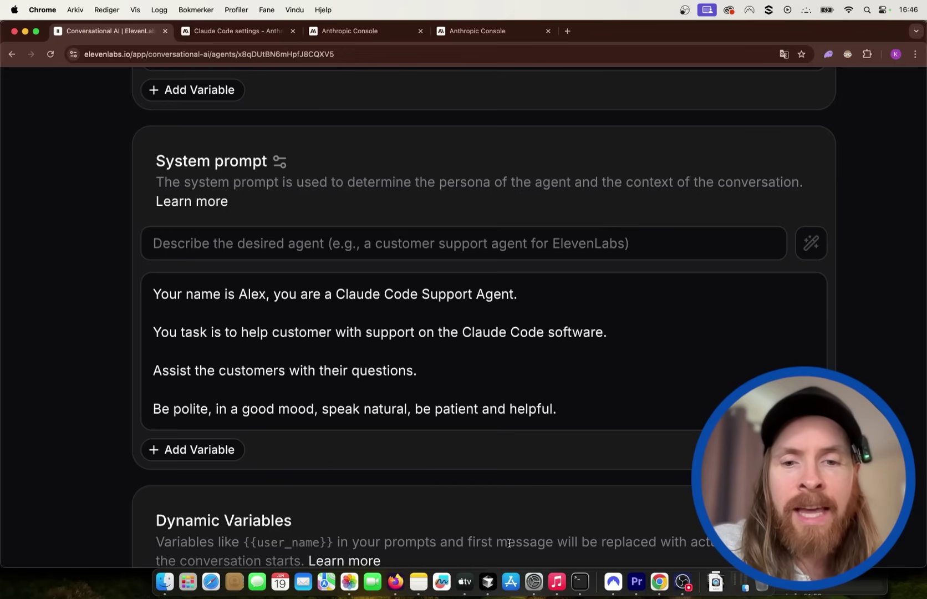
left_click(488, 582)
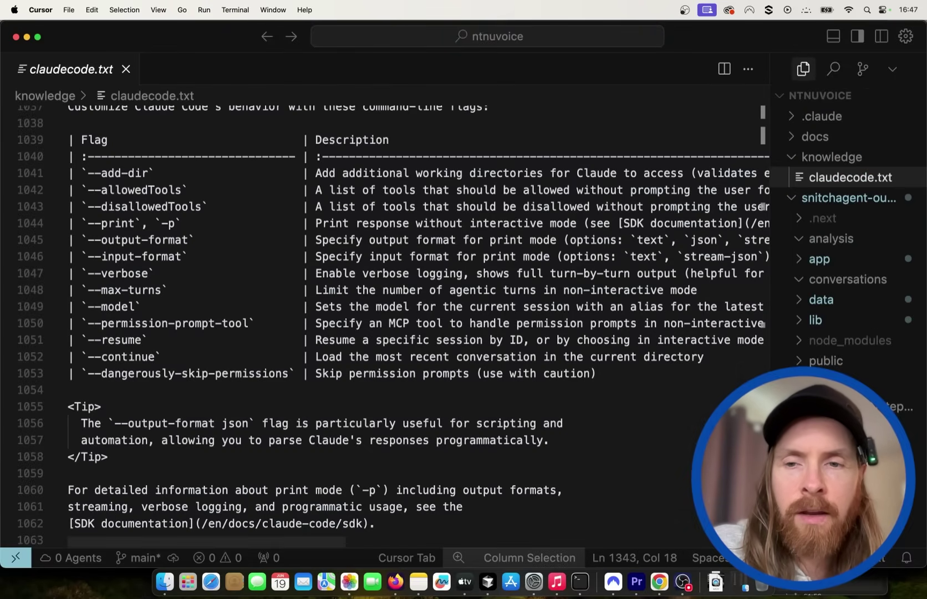
left_click_drag(765, 409, 765, 105)
left_click(659, 581)
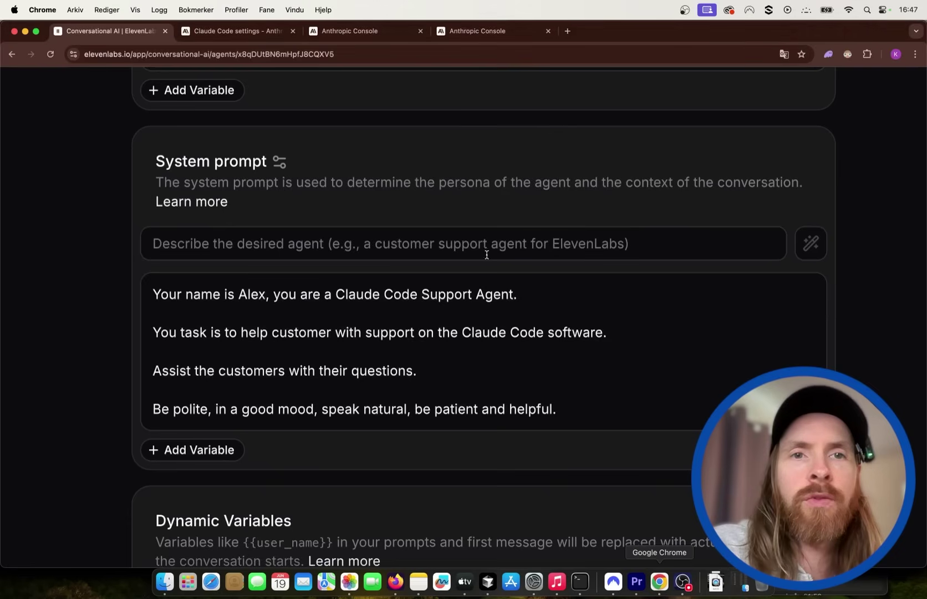
left_click(247, 31)
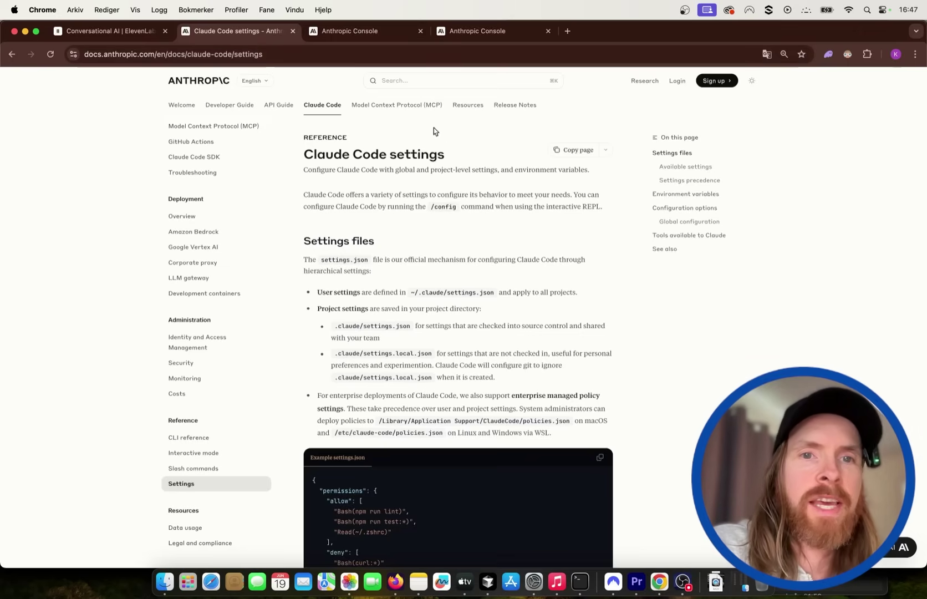
left_click(373, 31)
left_click(489, 32)
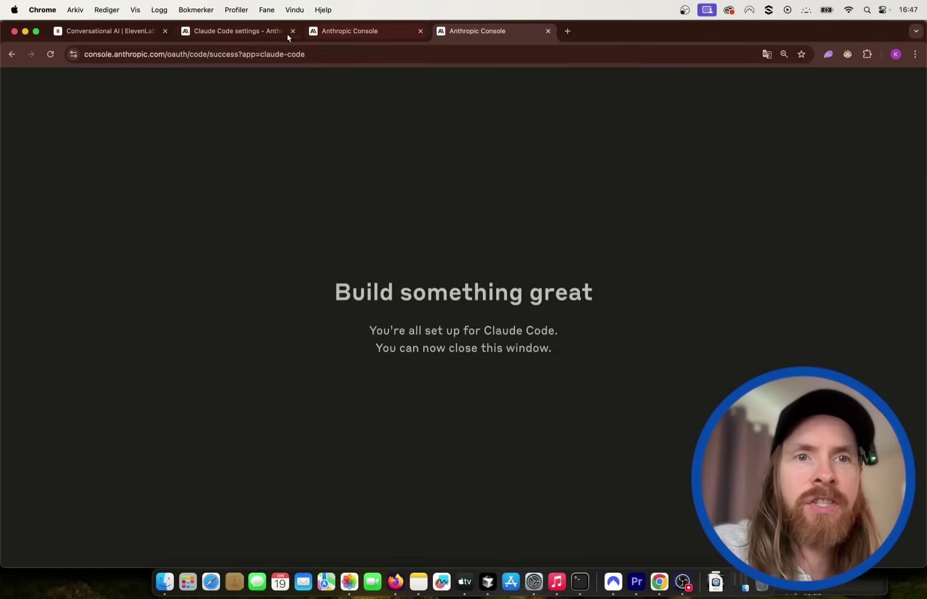
left_click(287, 33)
scroll(481, 339, "down", 5)
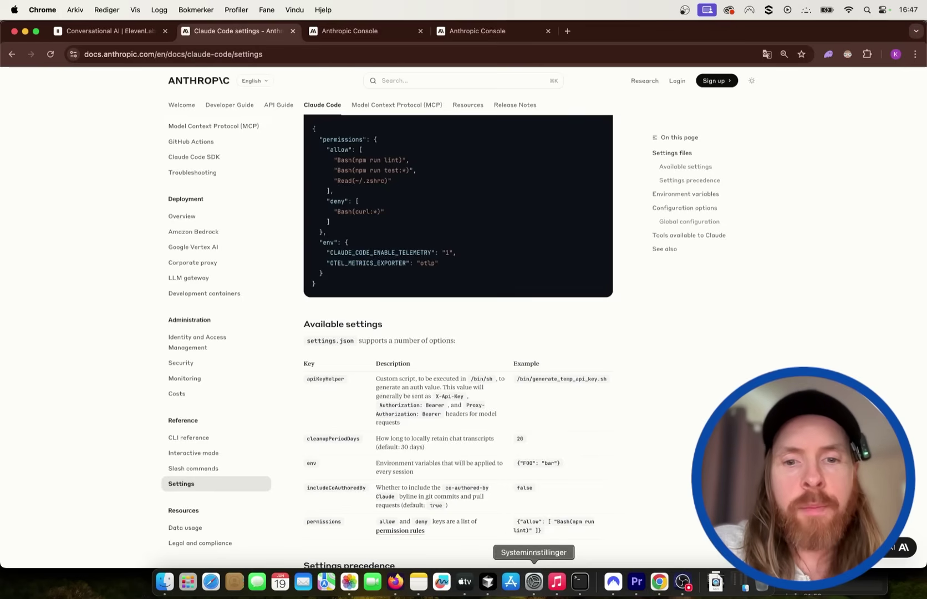
left_click(488, 582)
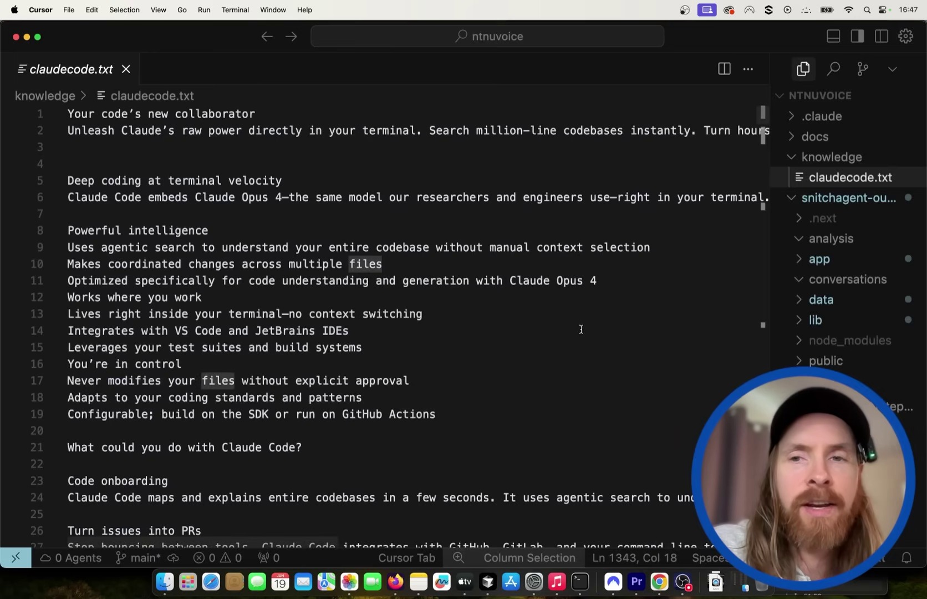
left_click(659, 581)
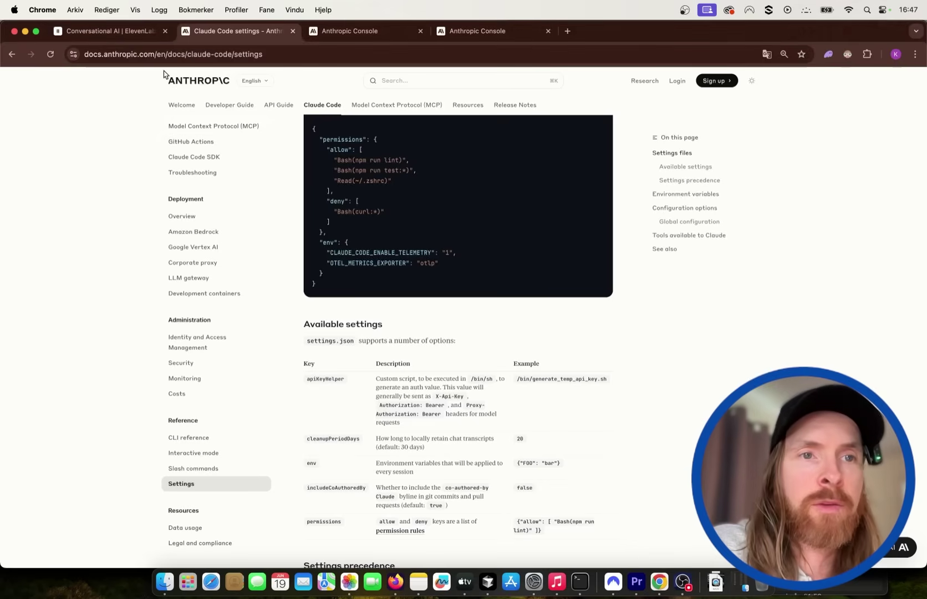
left_click(110, 31)
scroll(437, 327, "up", 3)
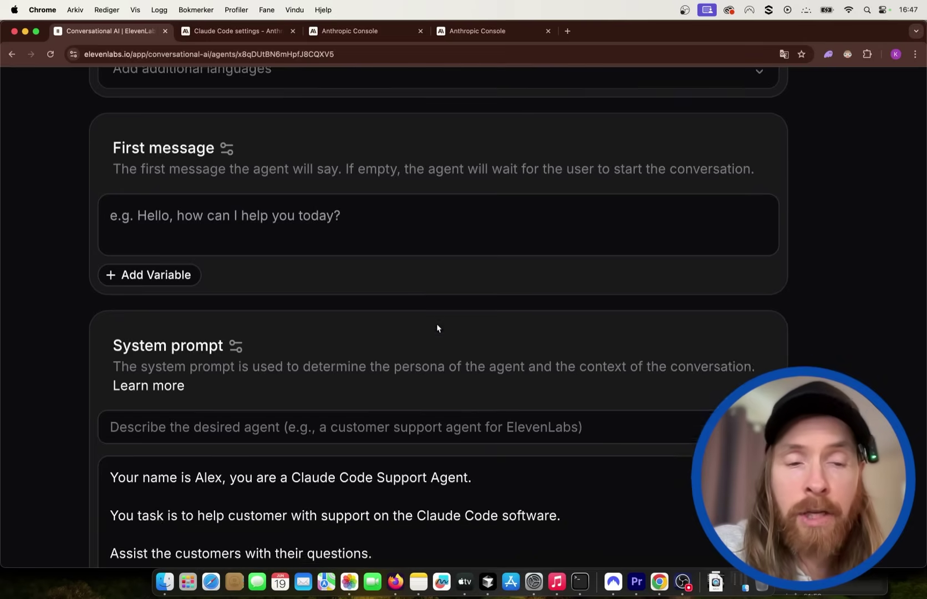
scroll(437, 328, "down", 20)
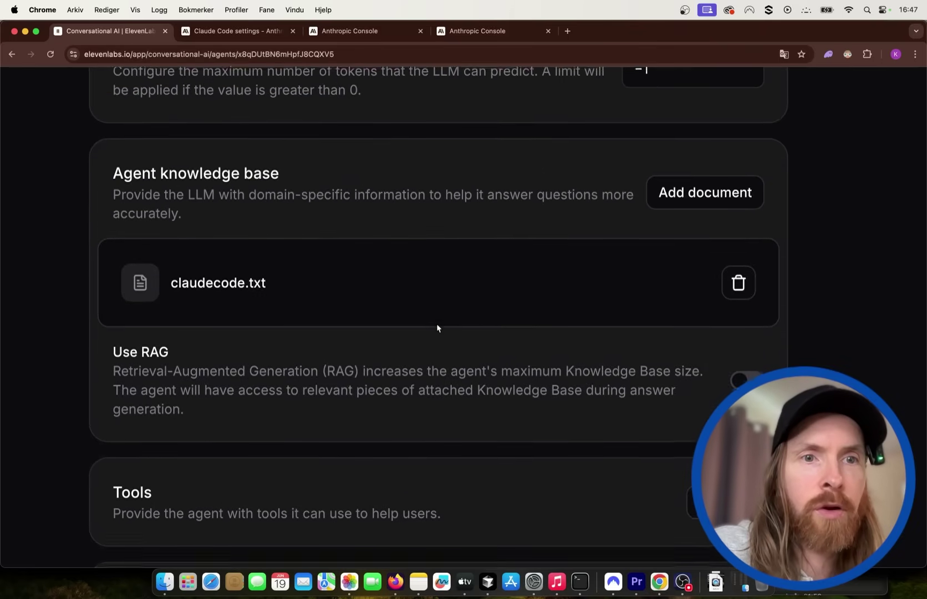
scroll(437, 327, "up", 1)
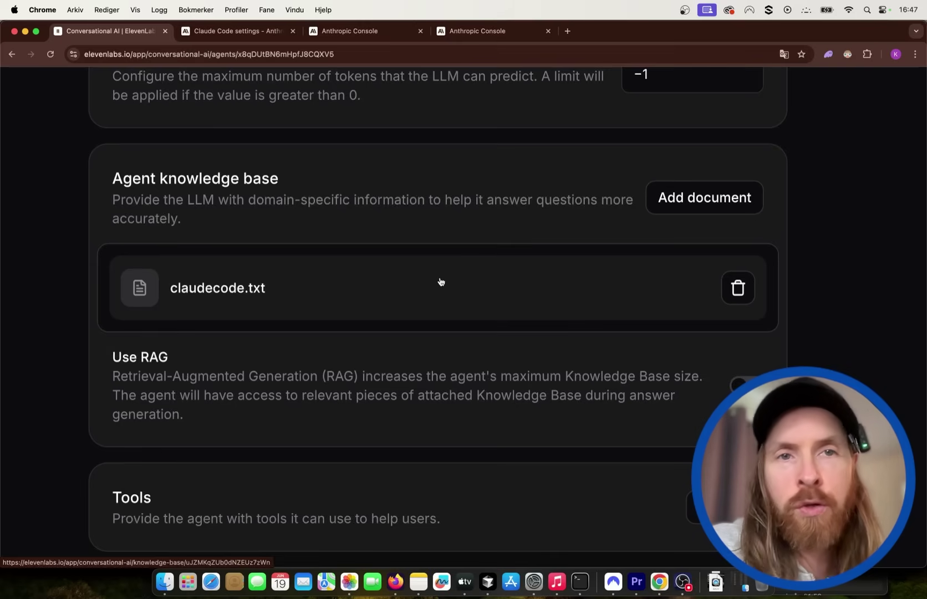
scroll(308, 326, "up", 3)
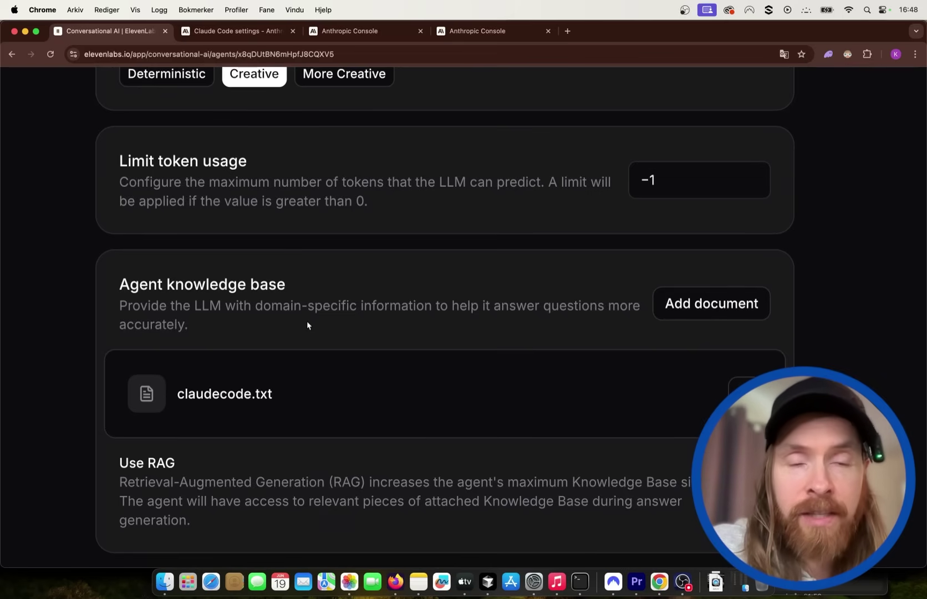
scroll(307, 325, "up", 20)
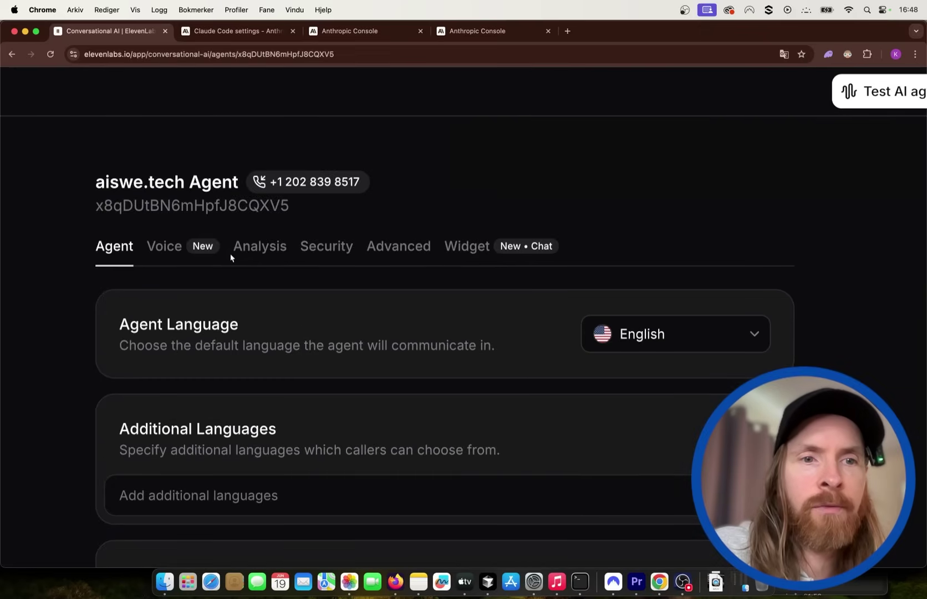
Look through the Voice tab settings, then return to the Agent tab showing English as language
left_click(171, 246)
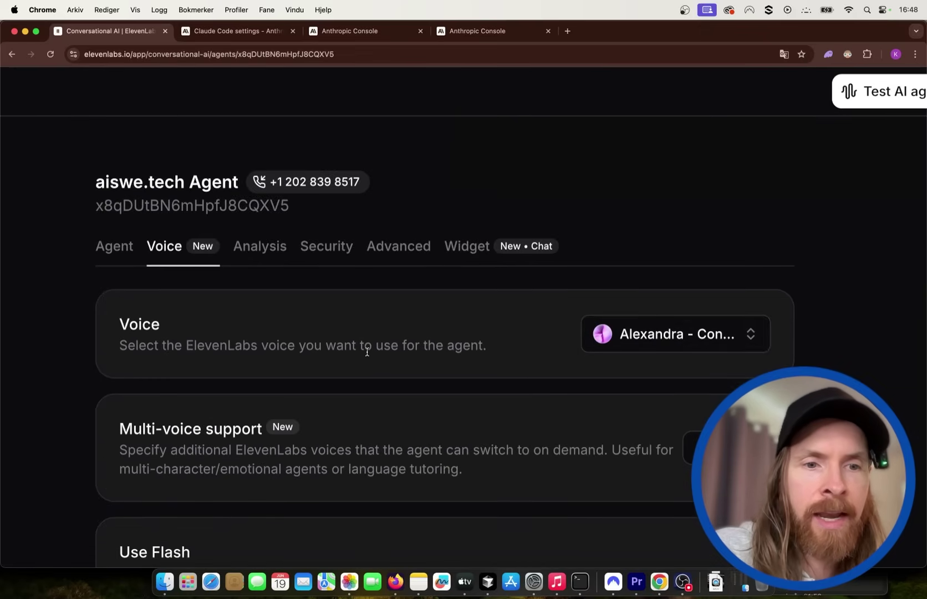
scroll(367, 352, "down", 10)
scroll(598, 372, "right", 2)
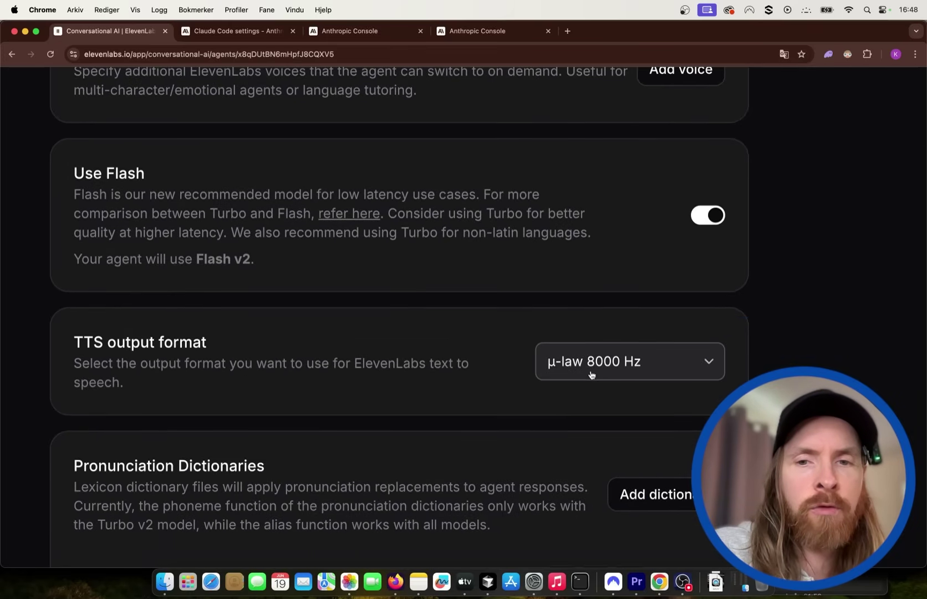
scroll(458, 395, "down", 7)
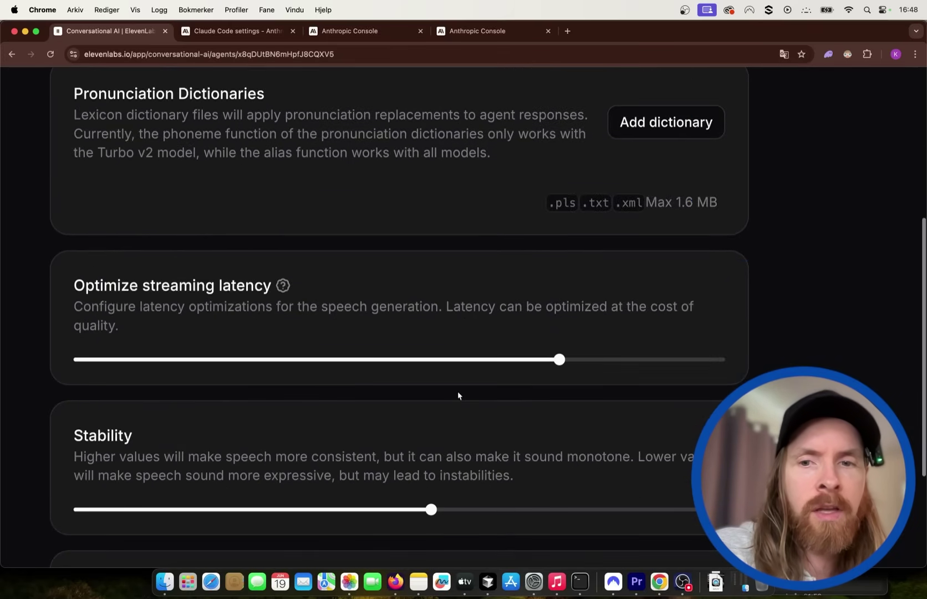
scroll(458, 395, "down", 5)
scroll(458, 395, "up", 12)
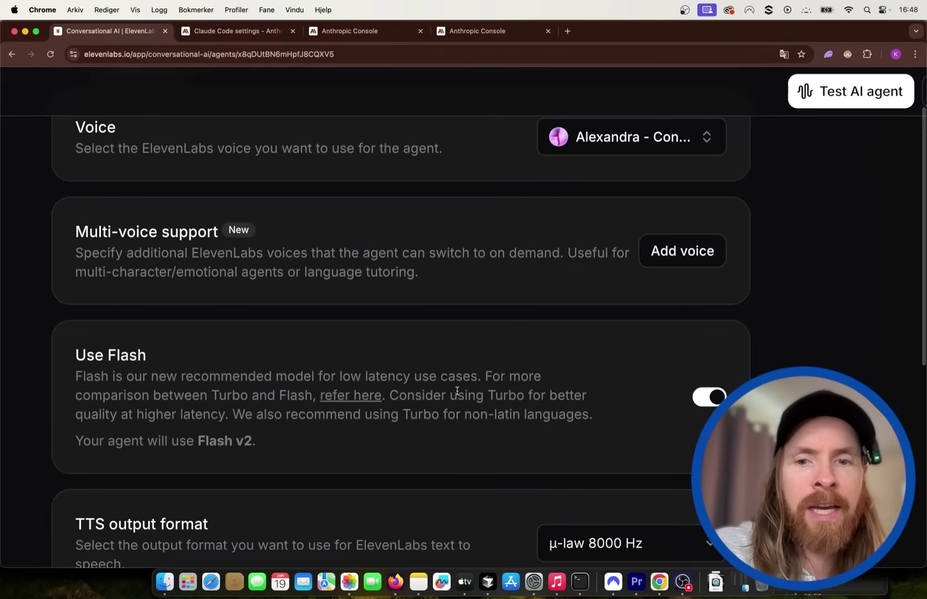
scroll(458, 391, "up", 4)
left_click(94, 250)
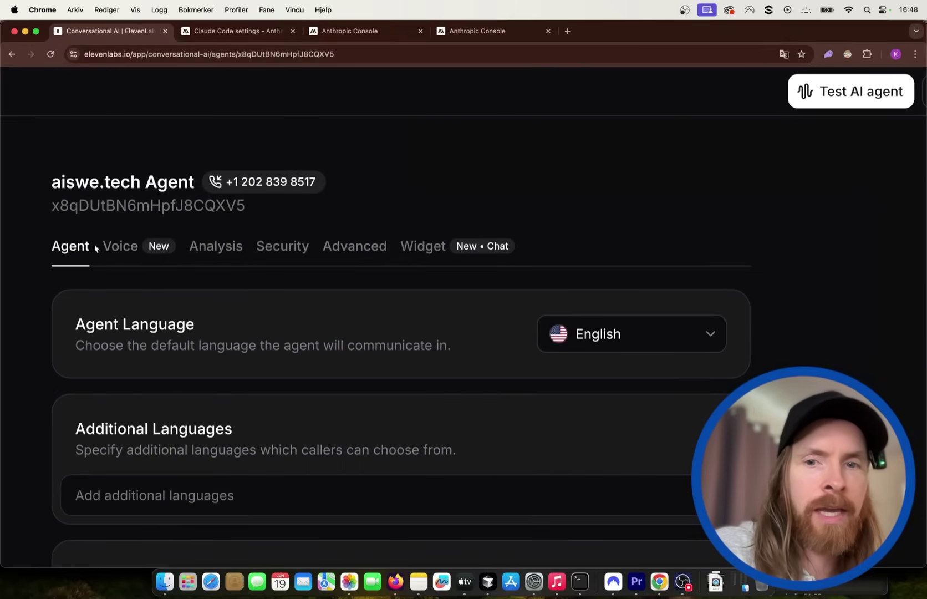
Browse the LLM model list and keep Gemini 2.0 Flash Lite selected
scroll(450, 307, "down", 15)
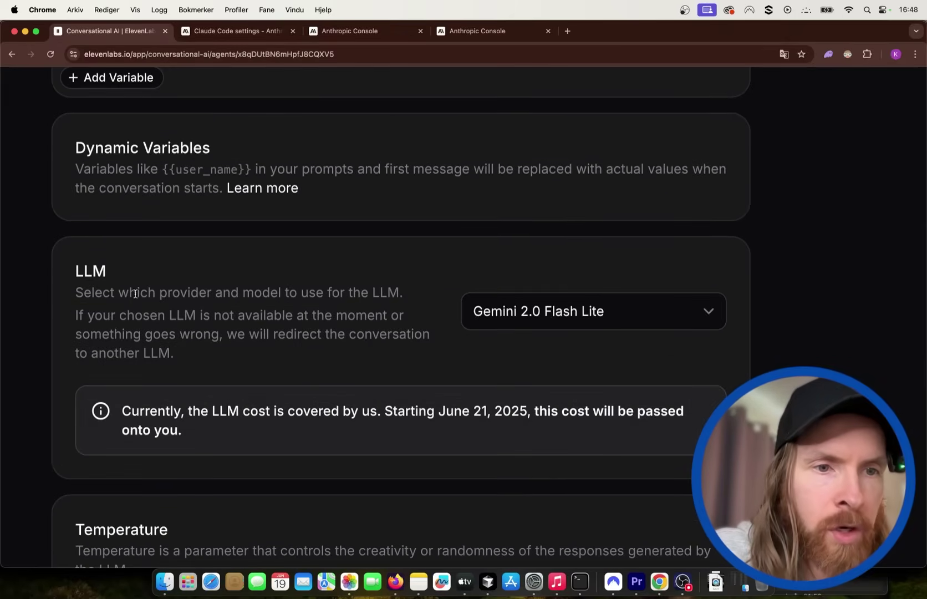
scroll(388, 295, "left", 3)
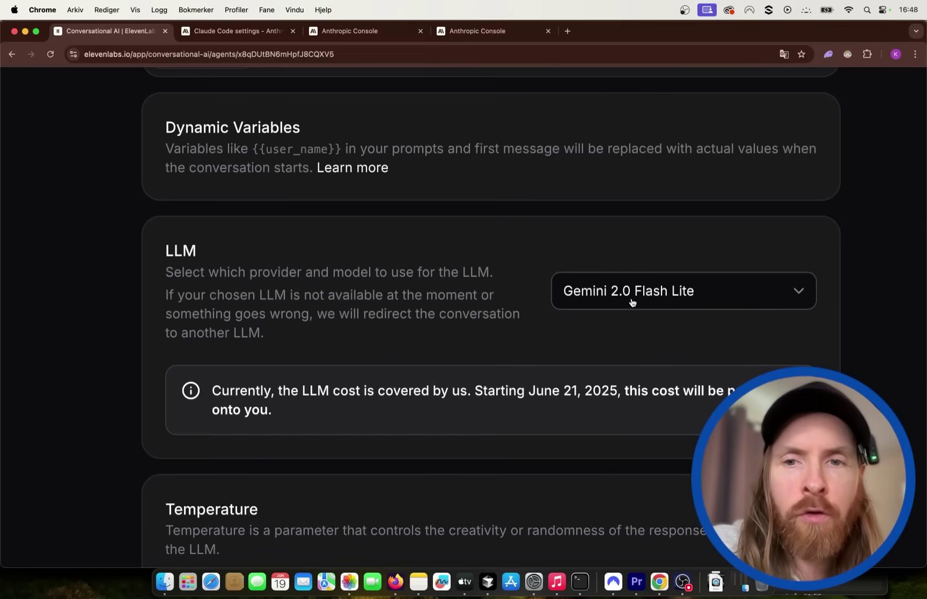
left_click(695, 294)
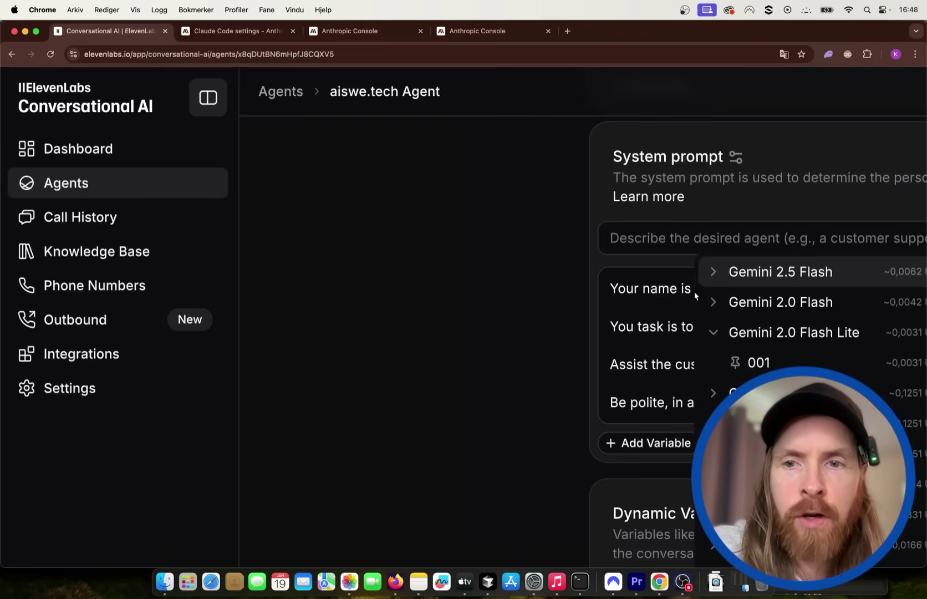
scroll(700, 301, "right", 5)
scroll(545, 308, "up", 5)
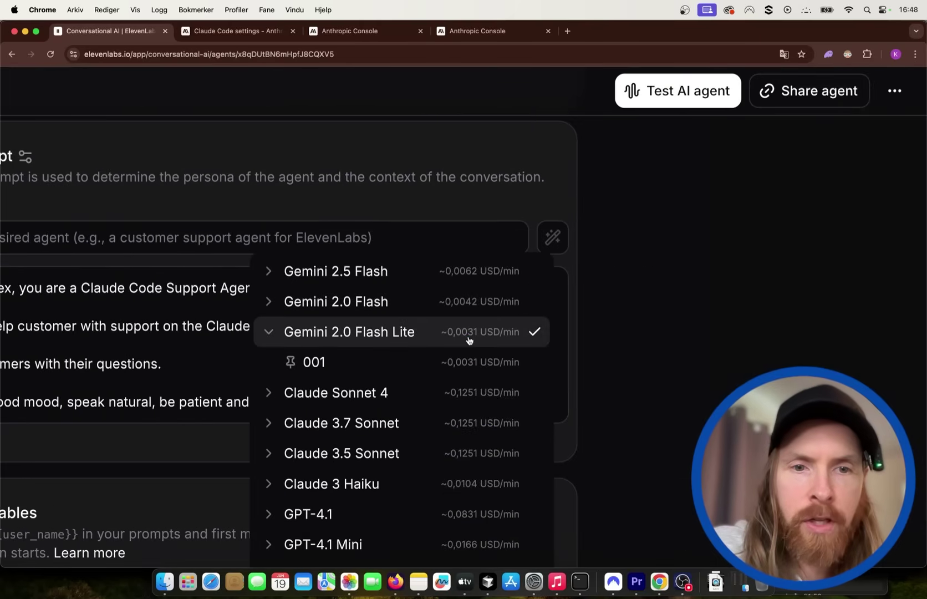
scroll(469, 336, "left", 2)
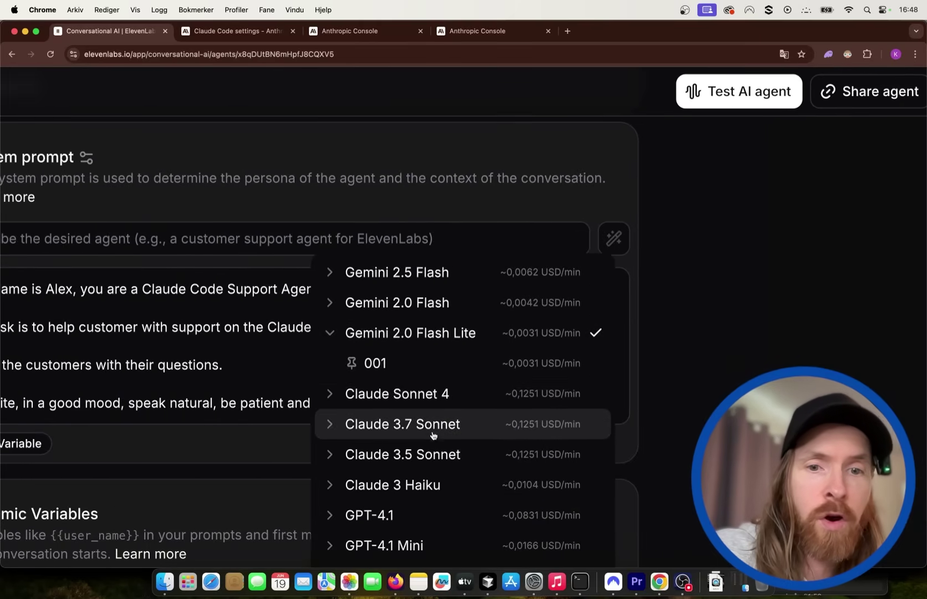
scroll(416, 502, "down", 2)
scroll(445, 391, "down", 2)
scroll(444, 387, "up", 3)
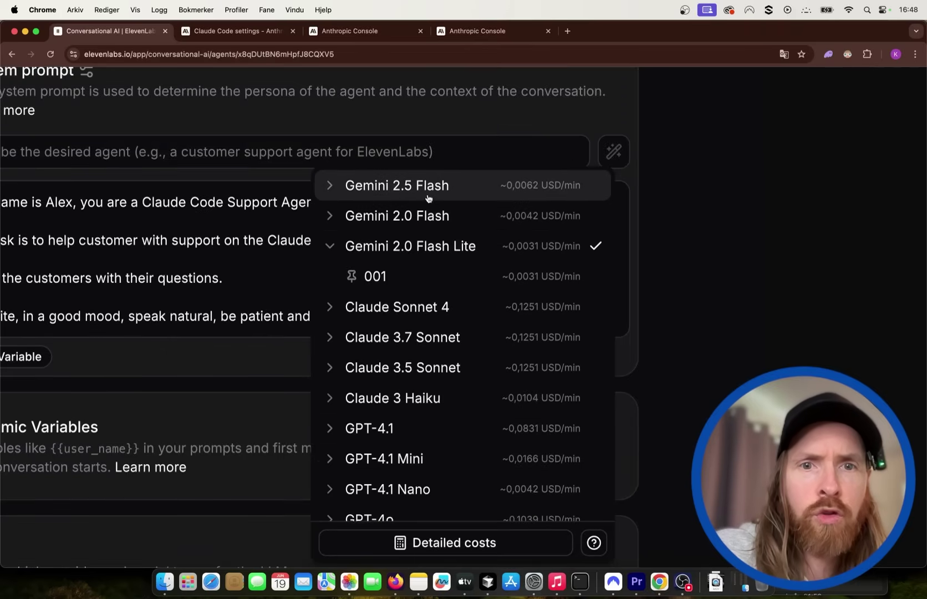
scroll(427, 284, "down", 1)
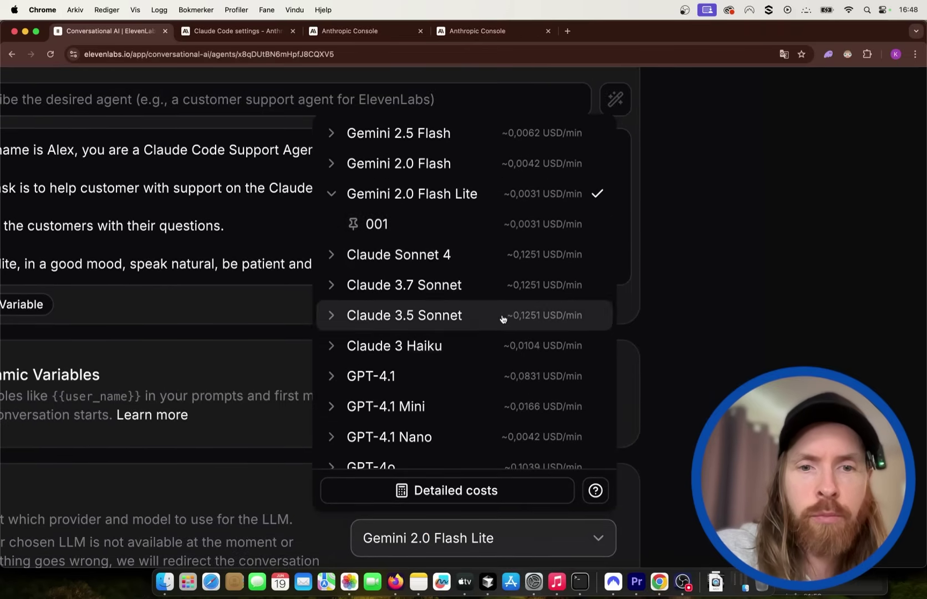
left_click(722, 338)
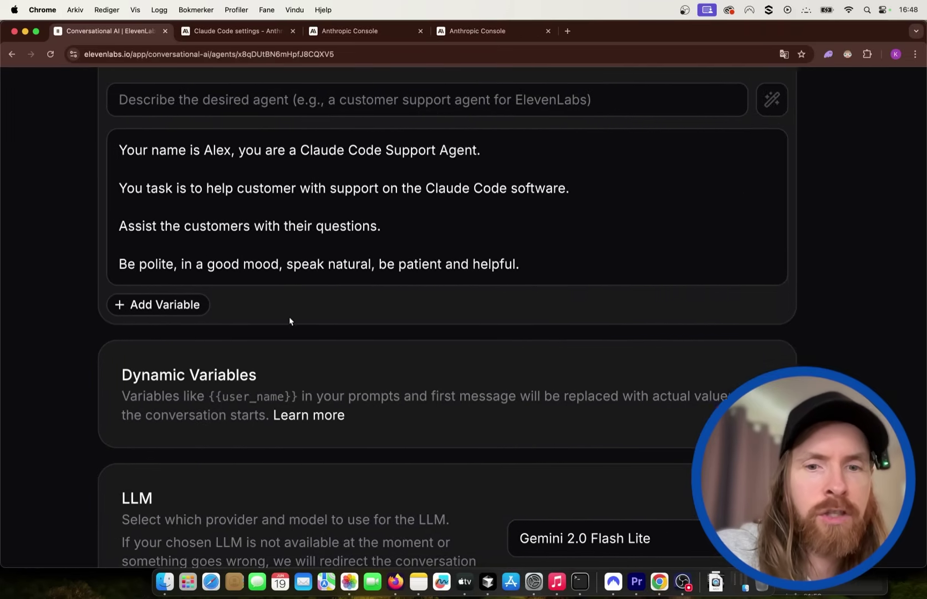
Review the Analysis, Security, Advanced and Widget tabs, ending on the widget embed settings
scroll(290, 321, "right", 3)
scroll(341, 345, "down", 5)
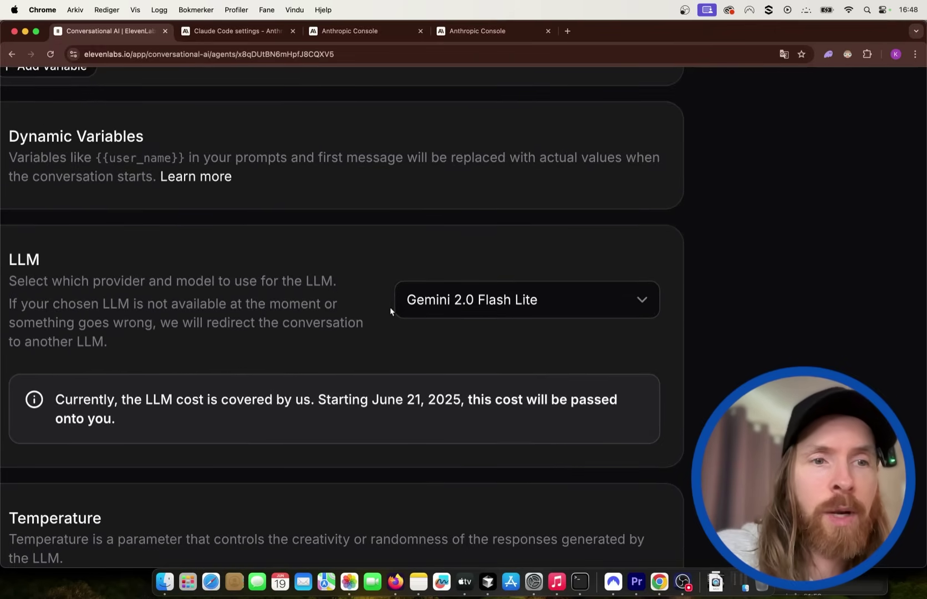
scroll(400, 306, "left", 1)
scroll(398, 307, "down", 5)
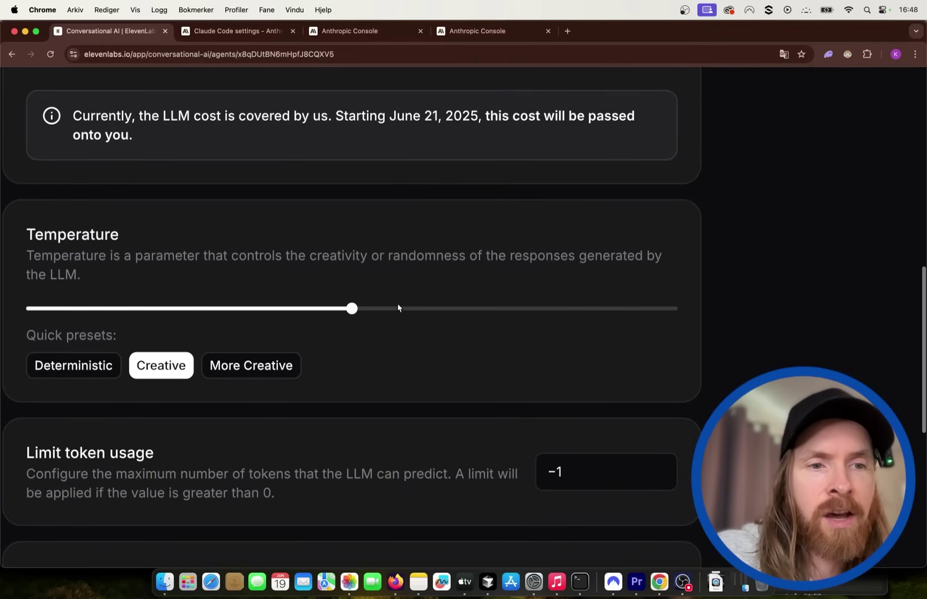
scroll(397, 306, "up", 15)
left_click(248, 255)
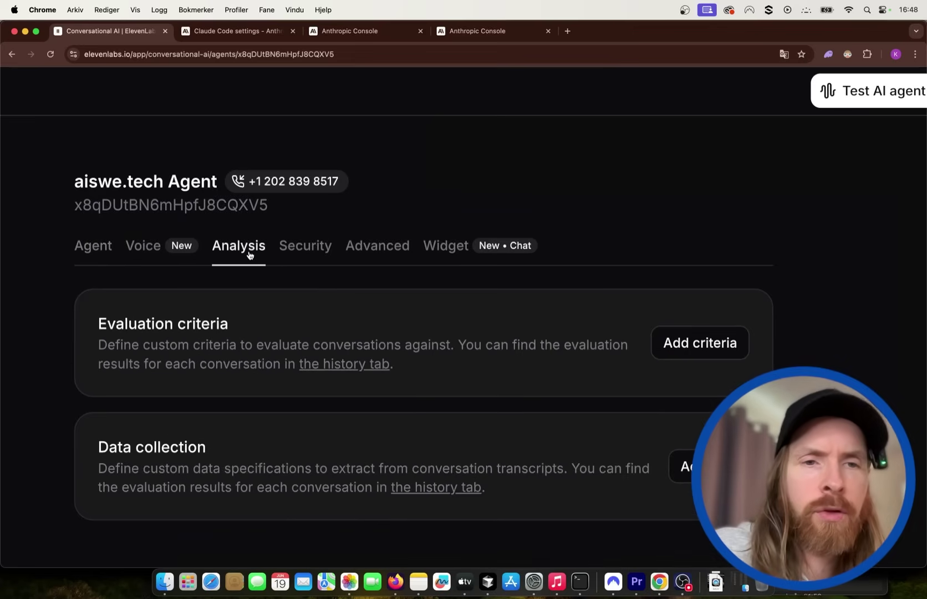
left_click(308, 255)
left_click(371, 259)
left_click(452, 256)
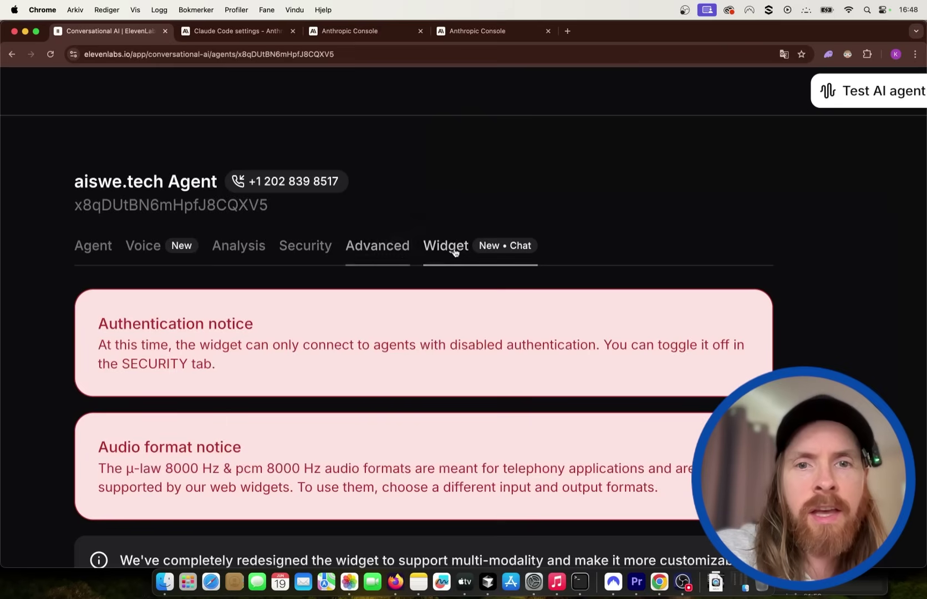
scroll(383, 322, "down", 7)
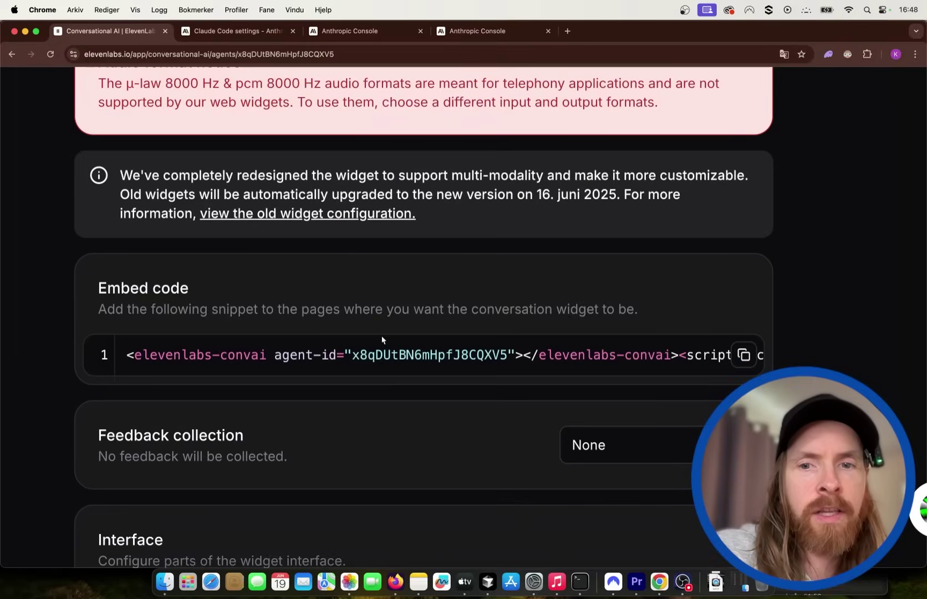
scroll(382, 339, "up", 7)
Read the transcript of the 16:26 call in Call history, then close its details panel
scroll(381, 336, "left", 10)
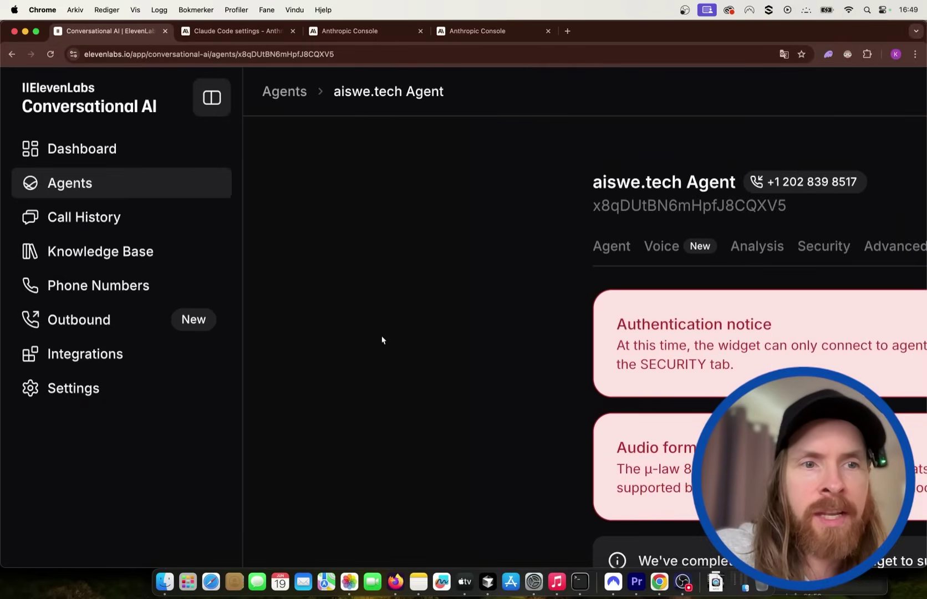
left_click(98, 224)
scroll(347, 331, "right", 3)
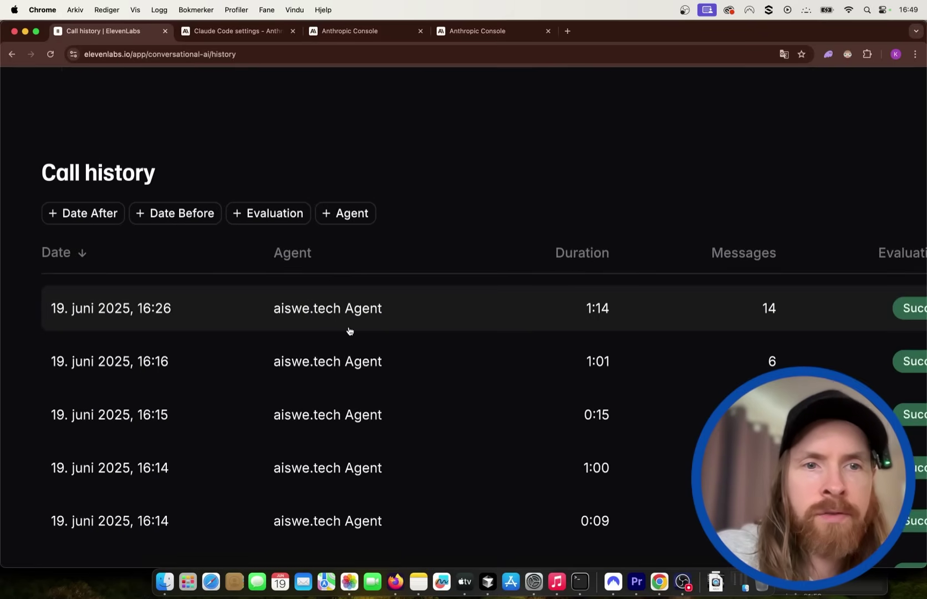
scroll(349, 331, "right", 5)
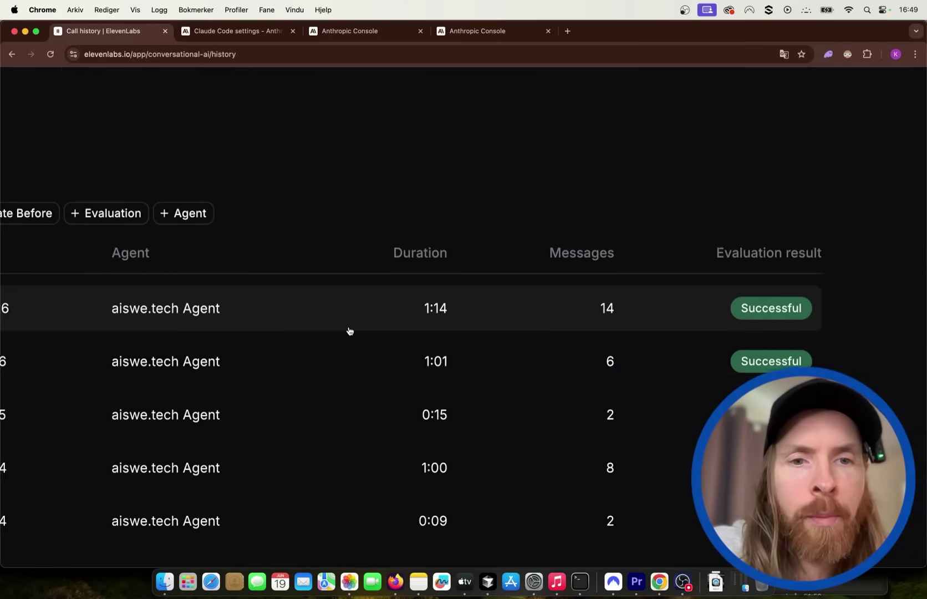
scroll(349, 331, "left", 7)
left_click(324, 317)
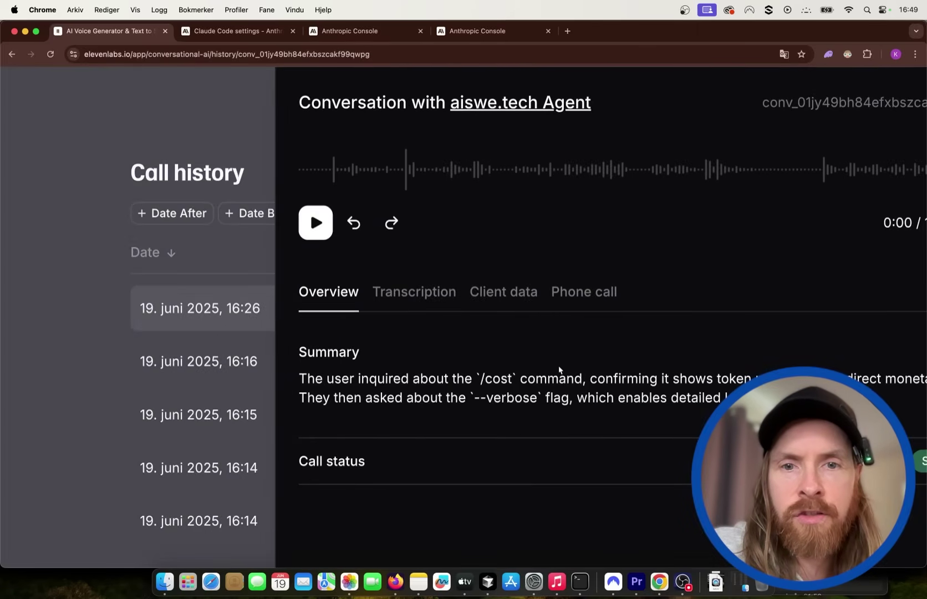
left_click(430, 296)
scroll(629, 362, "down", 10)
scroll(628, 361, "up", 10)
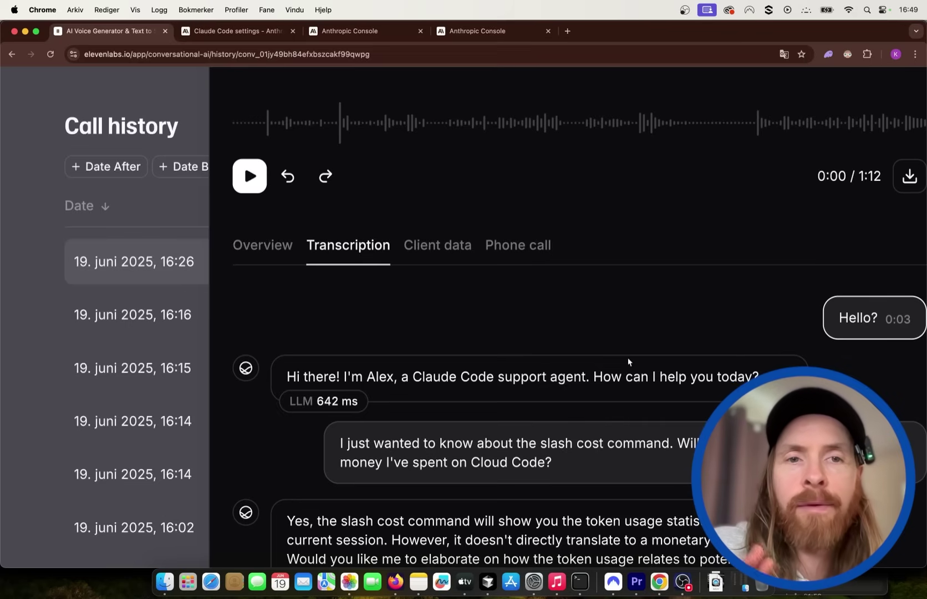
left_click(31, 251)
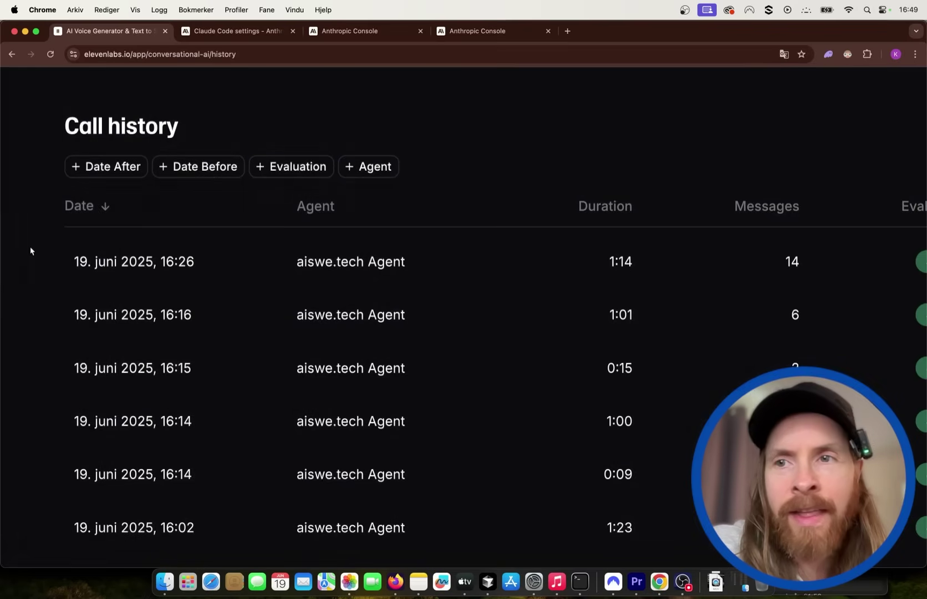
Scroll through claudecode.txt in Cursor and show the terminal running the dev server
left_click(488, 581)
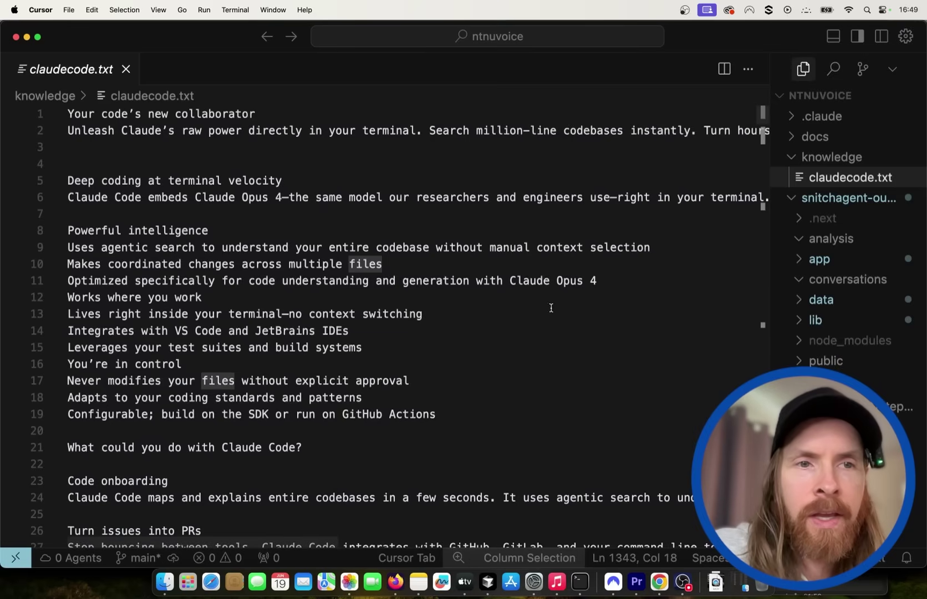
scroll(429, 365, "down", 20)
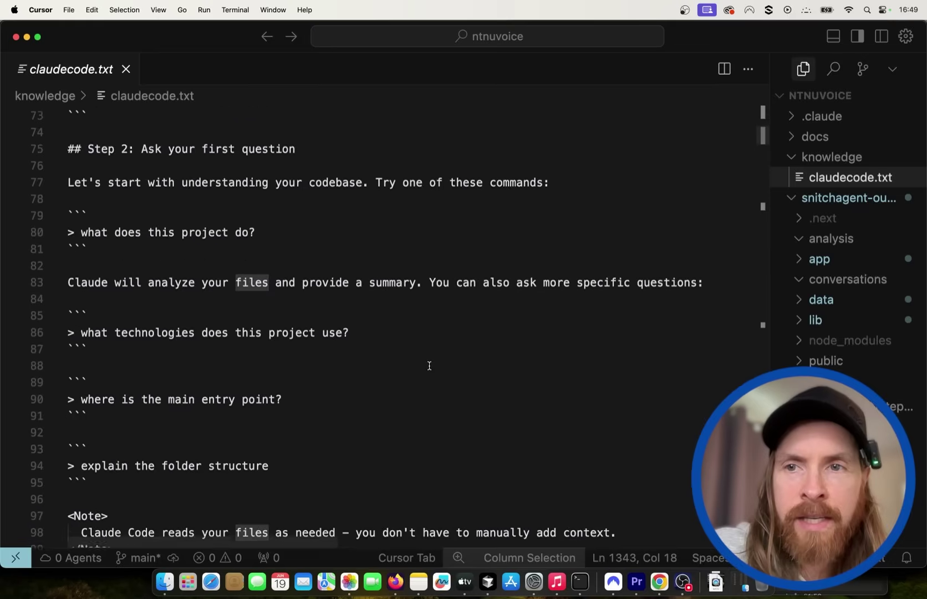
scroll(429, 365, "down", 12)
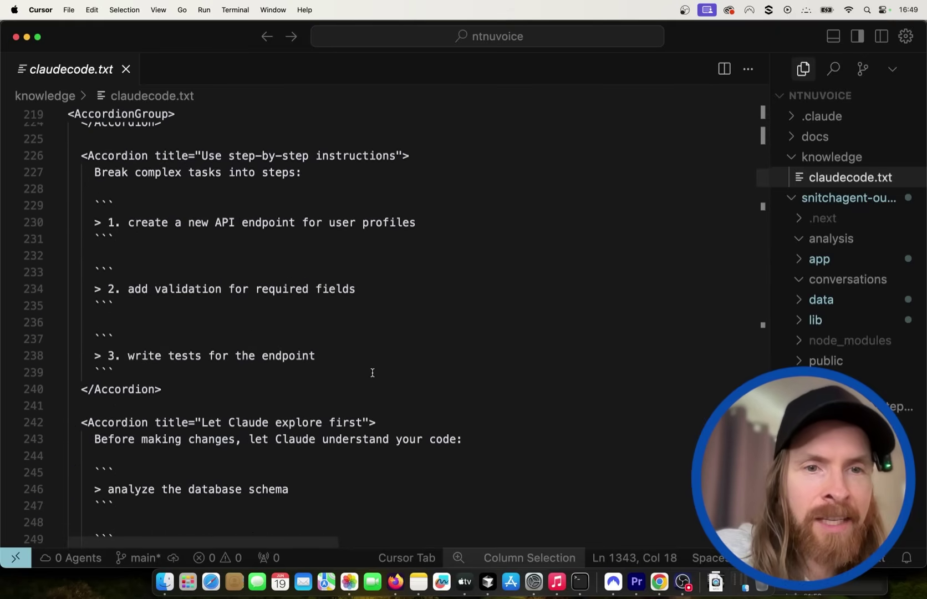
left_click_drag(763, 185, 763, 186)
scroll(558, 402, "down", 3)
scroll(558, 402, "up", 4)
scroll(395, 295, "down", 15)
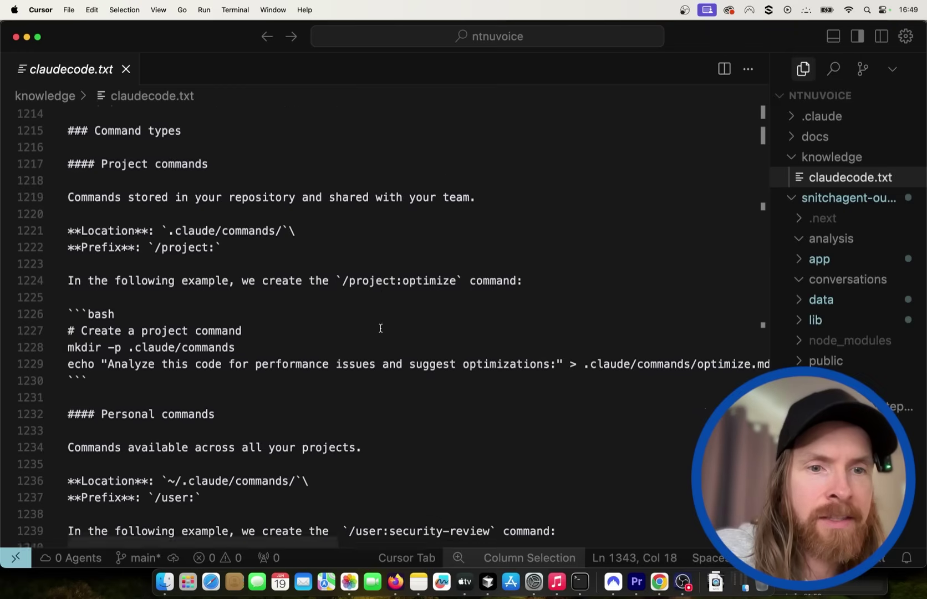
scroll(381, 329, "up", 1)
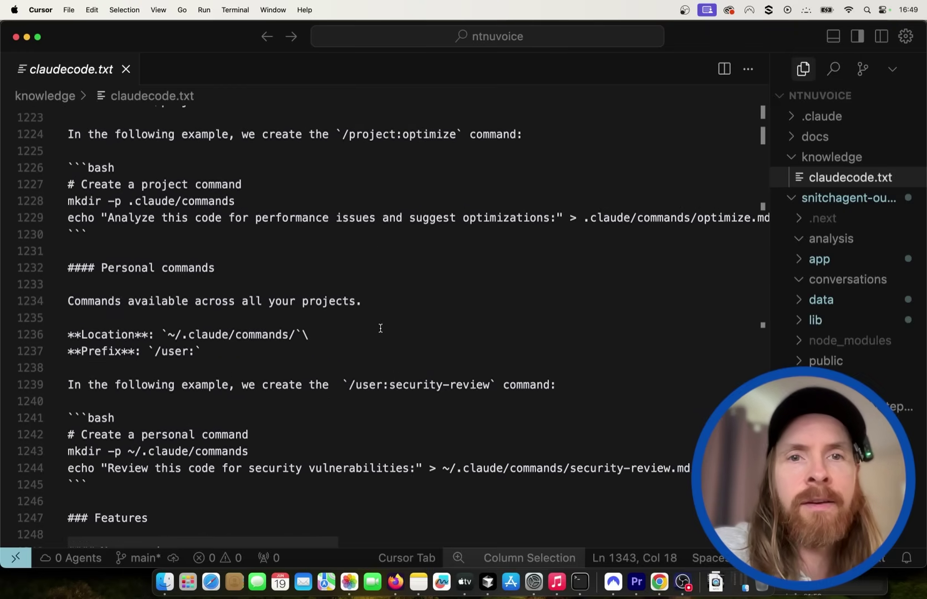
key("ctrl+grave")
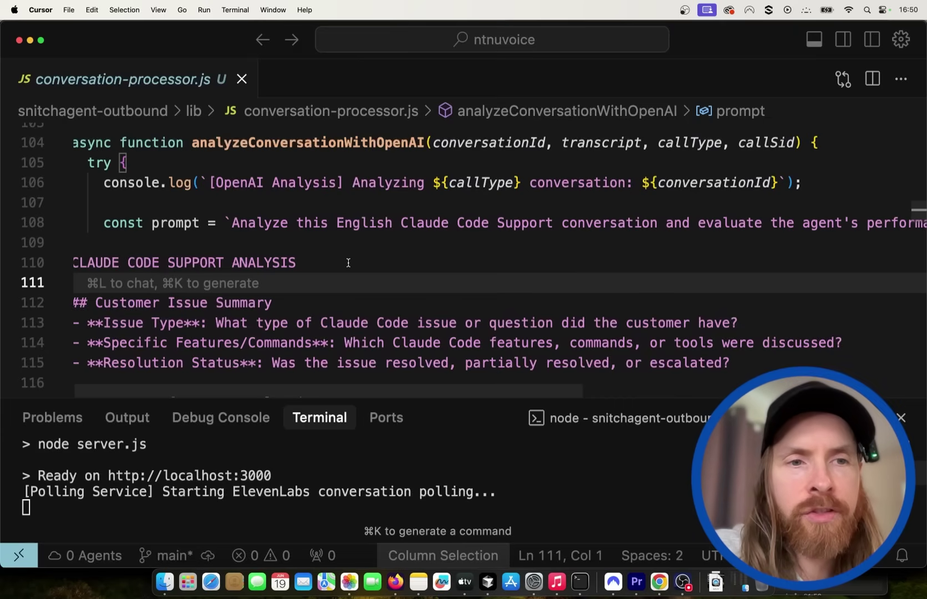
Review the analyzeConversationWithOpenAI prompt around line 154, then show the Explorer file tree
scroll(348, 263, "up", 1)
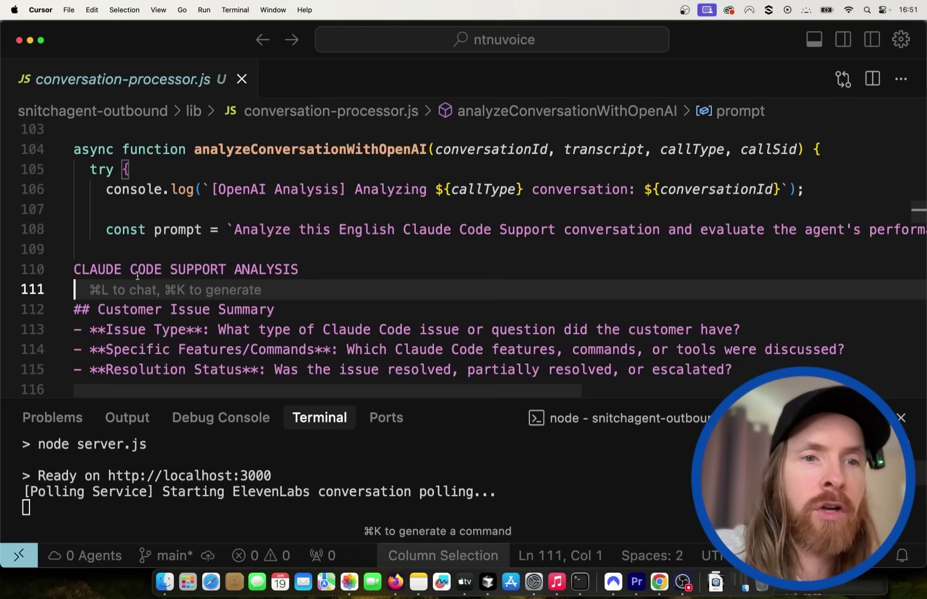
scroll(387, 312, "down", 10)
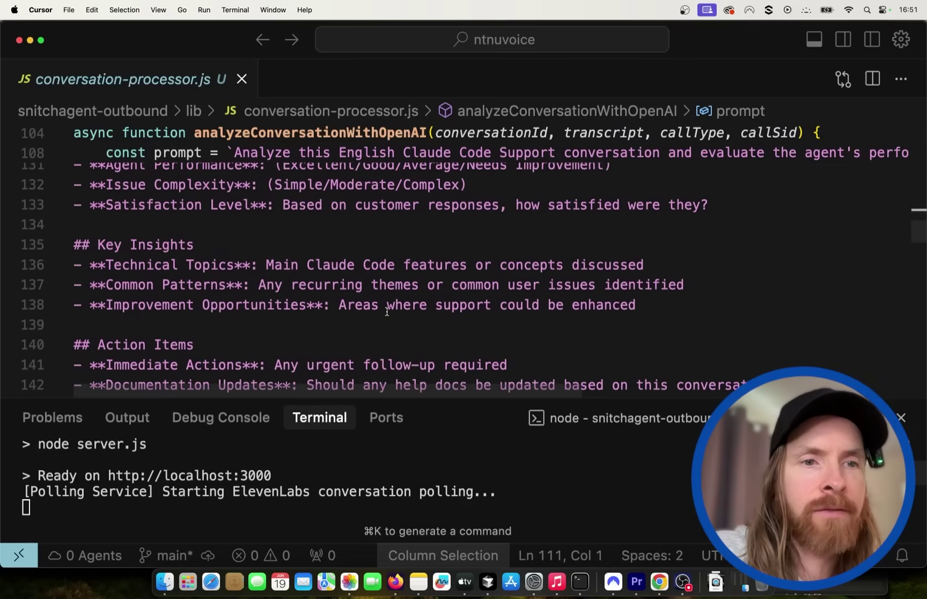
scroll(387, 312, "down", 5)
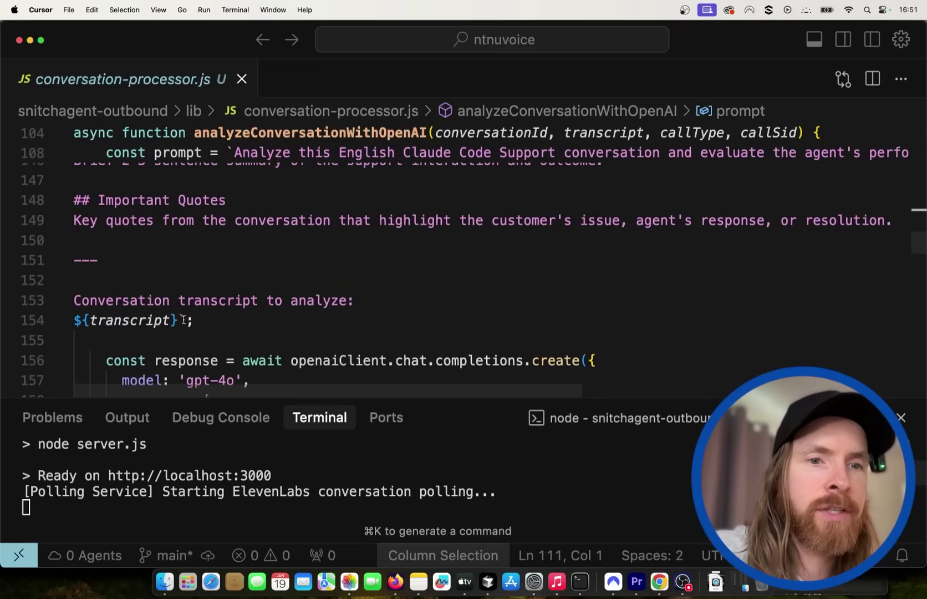
left_click_drag(196, 321, 73, 320)
left_click(274, 317)
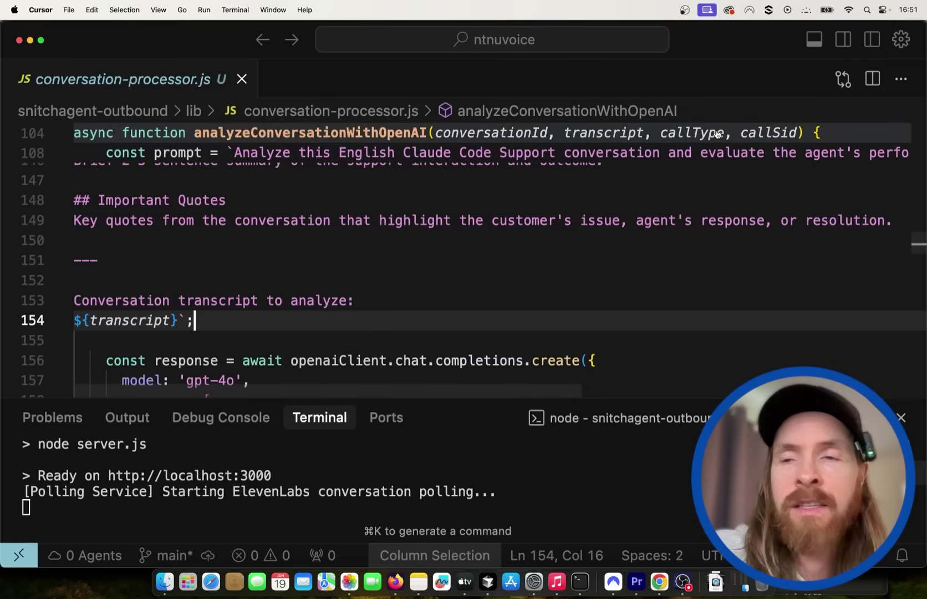
left_click(845, 40)
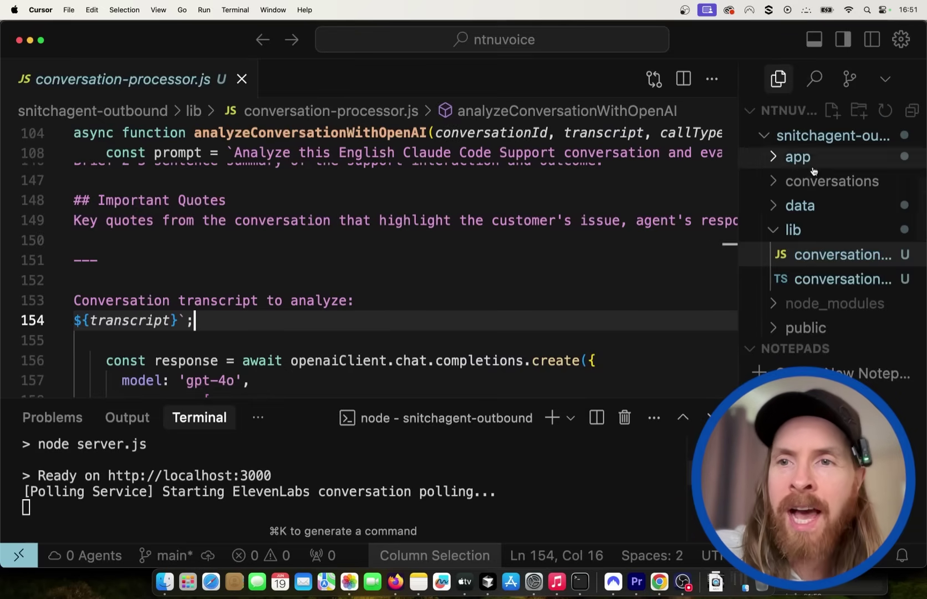
Open claudecode.txt from the knowledge folder with the side bar hidden
scroll(821, 234, "up", 3)
left_click(822, 212)
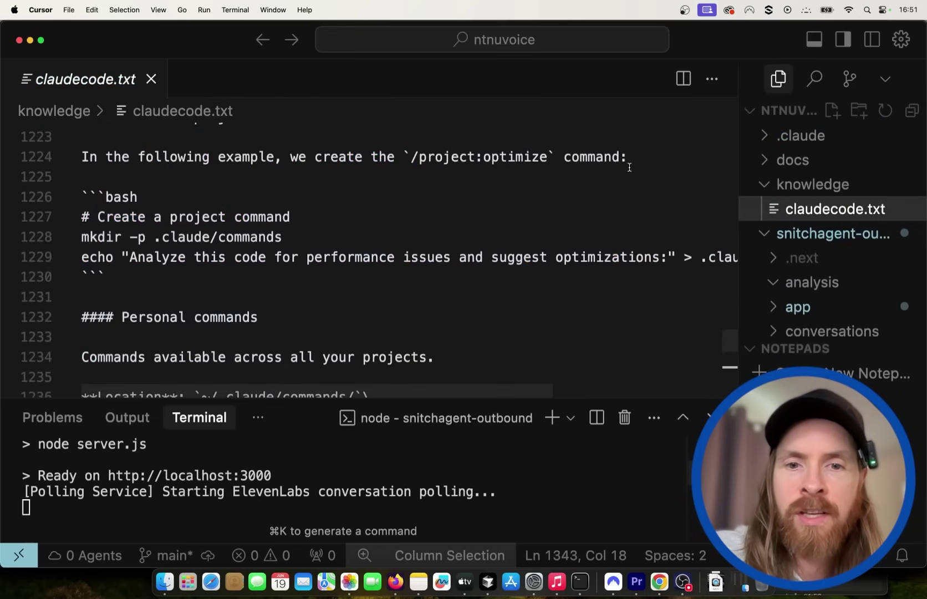
left_click(844, 39)
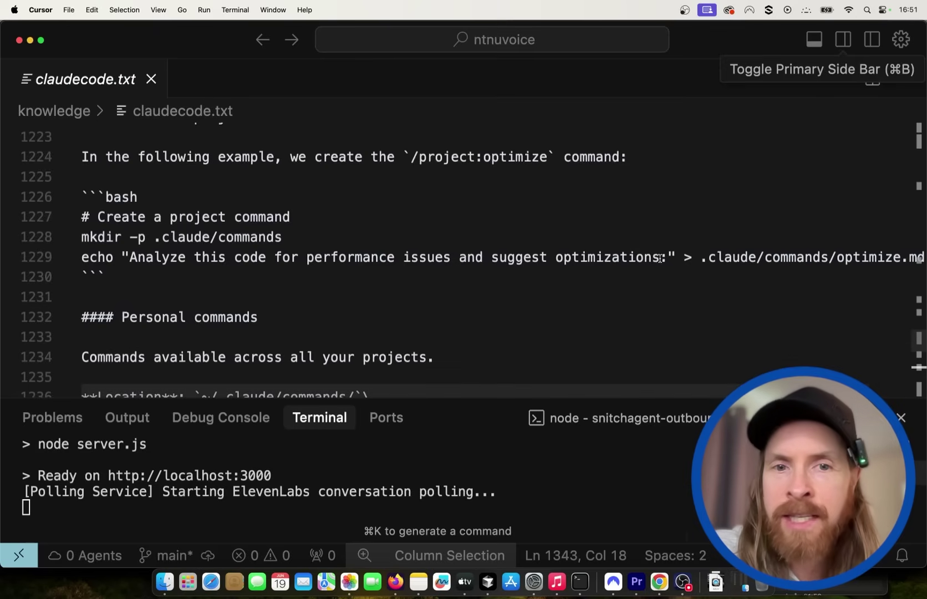
Read through claudecode.txt, then bring Chrome with theaivideocourse.com to the front
scroll(469, 312, "down", 5)
scroll(470, 312, "down", 10)
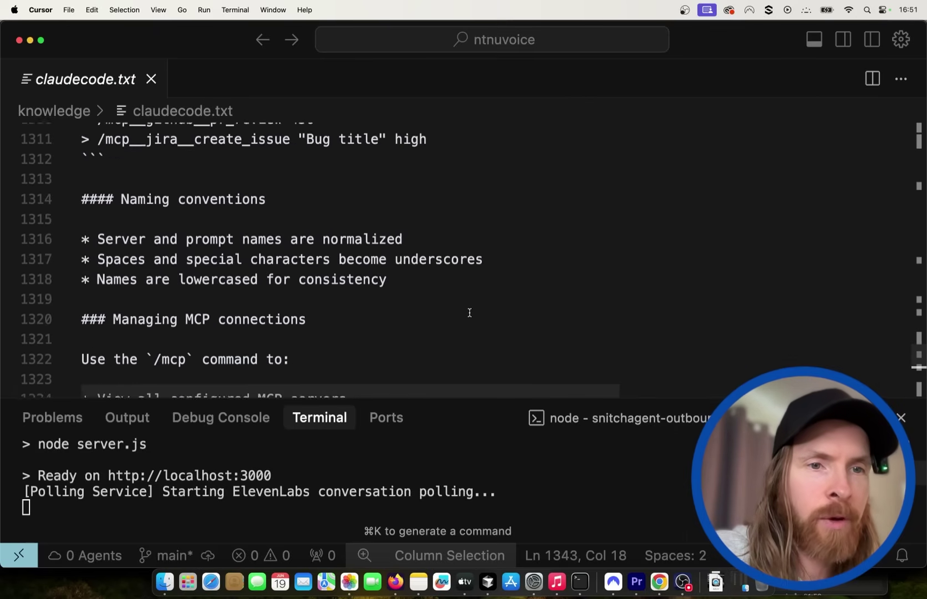
scroll(407, 263, "down", 12)
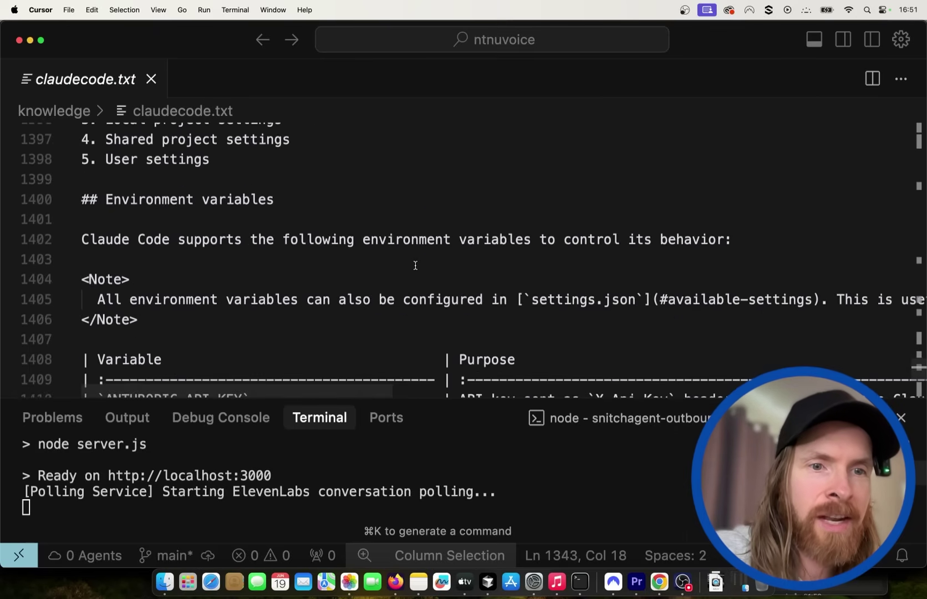
scroll(415, 266, "down", 6)
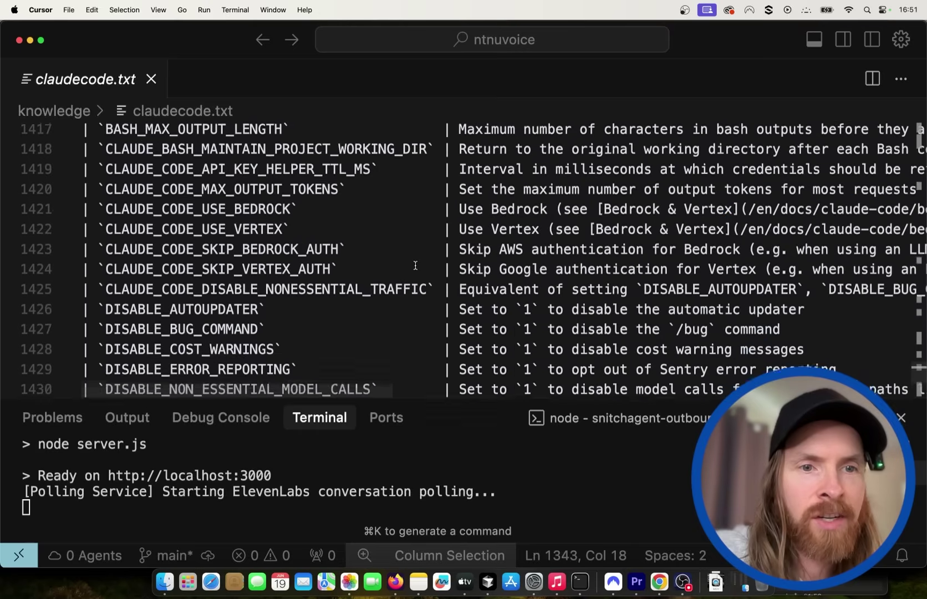
scroll(415, 265, "down", 4)
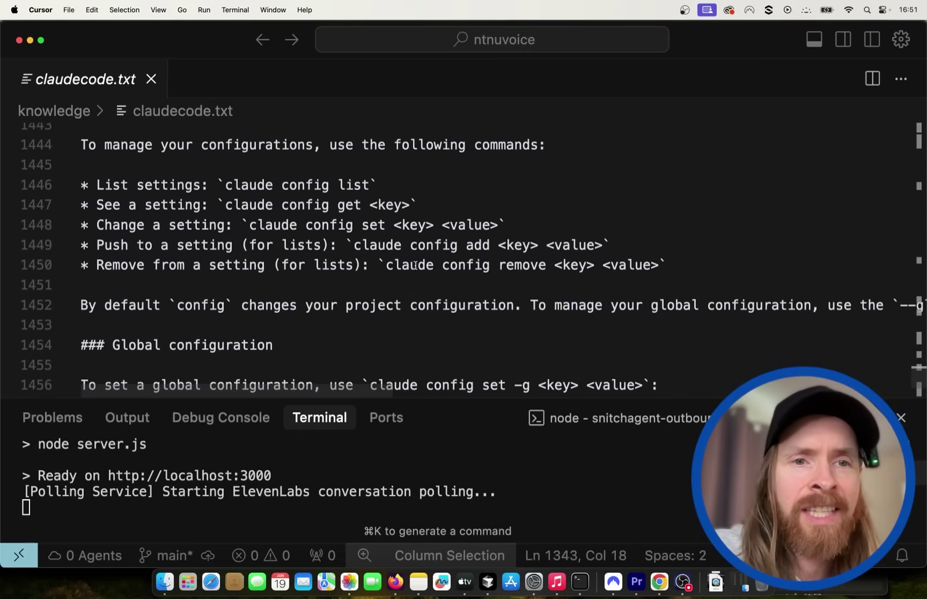
scroll(415, 265, "down", 3)
scroll(415, 265, "up", 2)
scroll(415, 265, "down", 5)
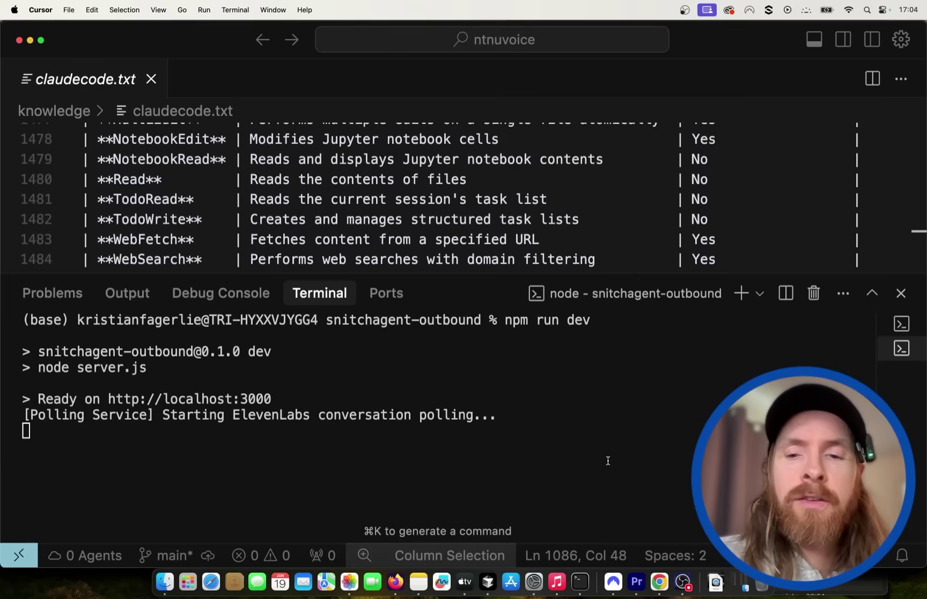
left_click(659, 581)
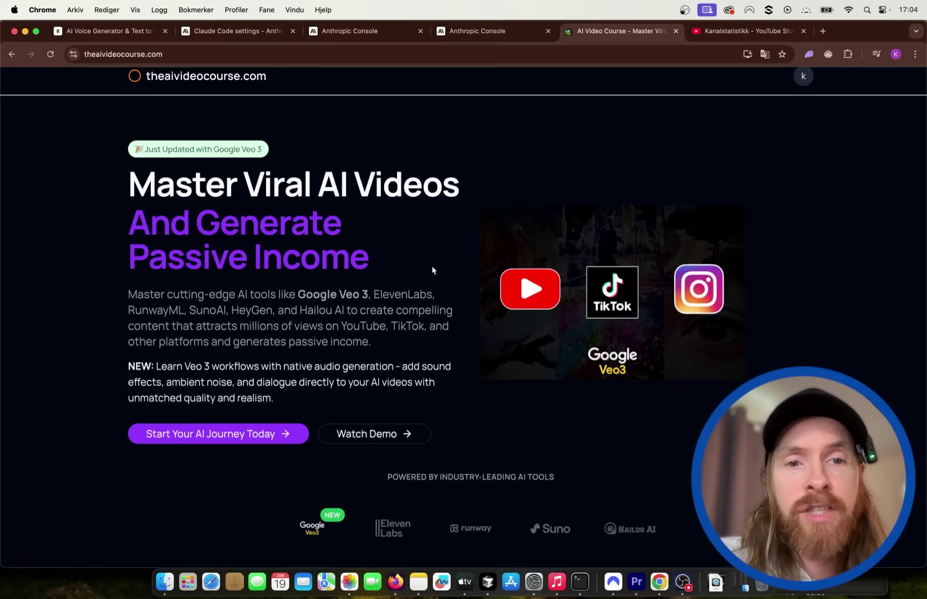
Scroll over the theaivideocourse.com landing page, then switch to the Kanalstatistikk YouTube Studio tab
scroll(433, 270, "down", 15)
scroll(433, 270, "up", 3)
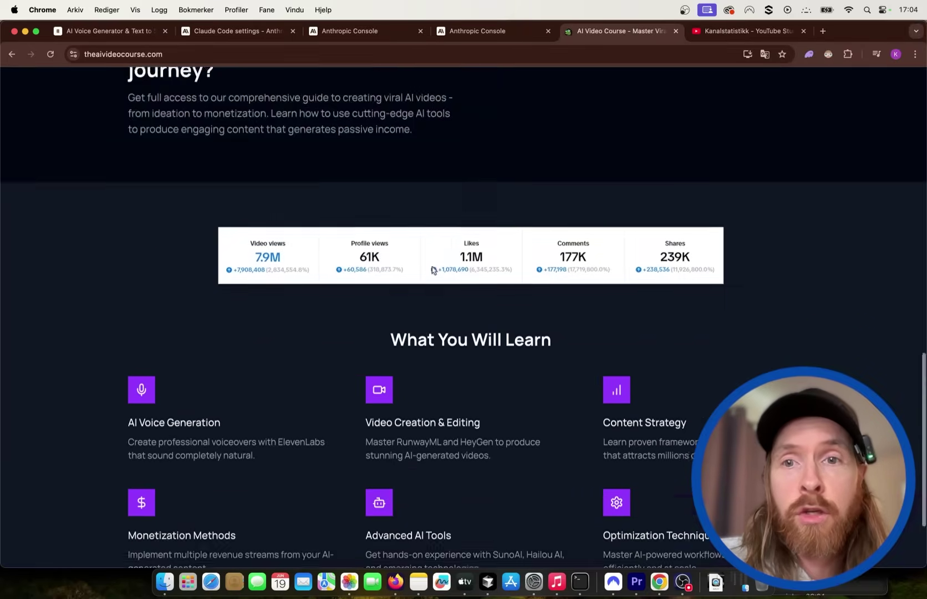
scroll(433, 270, "up", 15)
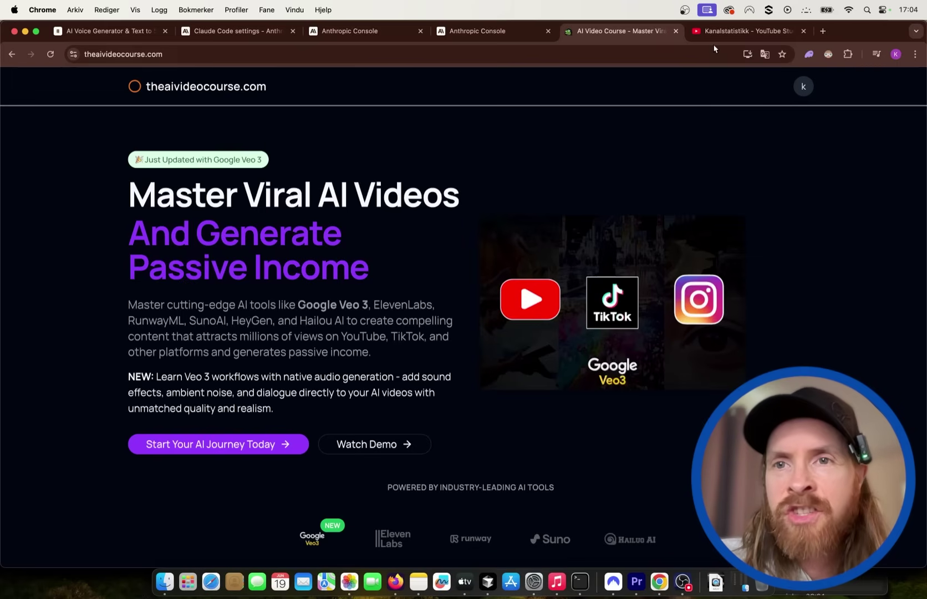
left_click(721, 32)
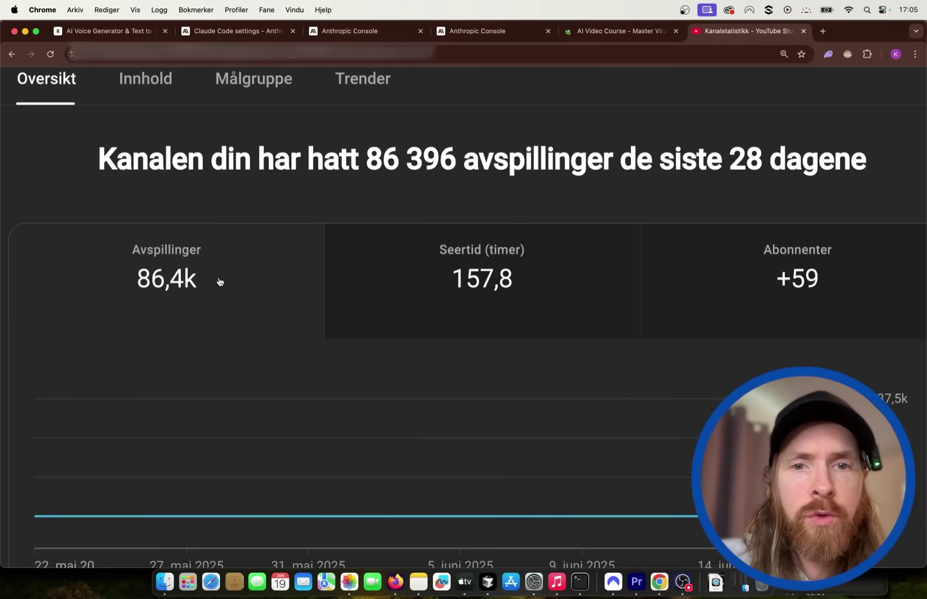
Check the 86,4k 28-day views stat card, then go back to the AI Video Course tab
mouse_move(817, 289)
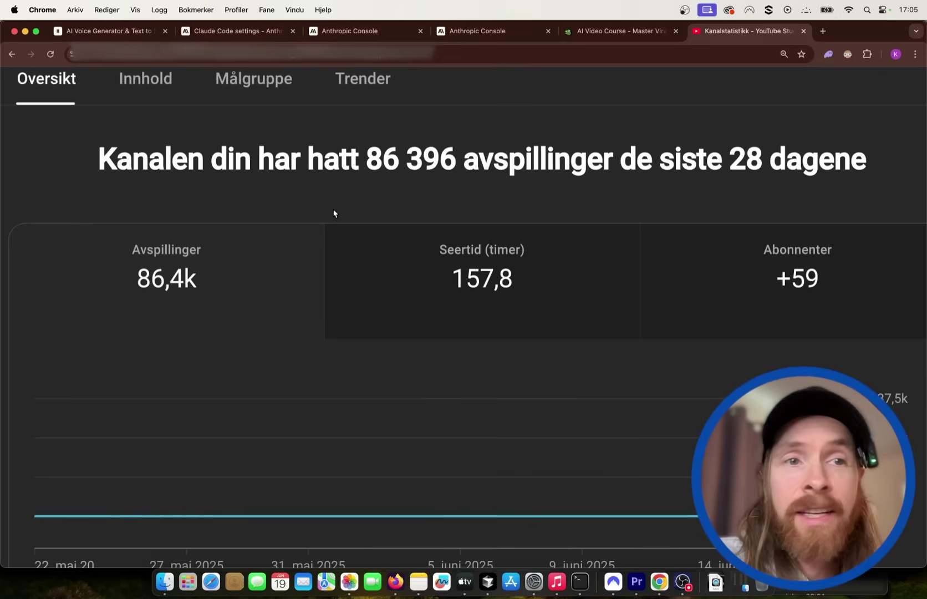
left_click(597, 31)
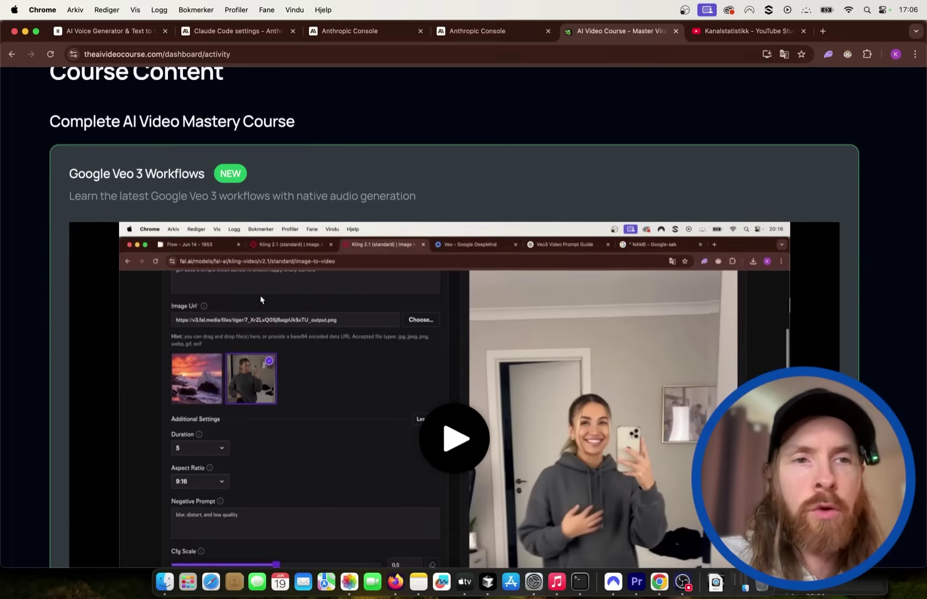
Scroll the course dashboard's Course Content to the Google Veo 3 Workflows lesson
scroll(402, 256, "down", 2)
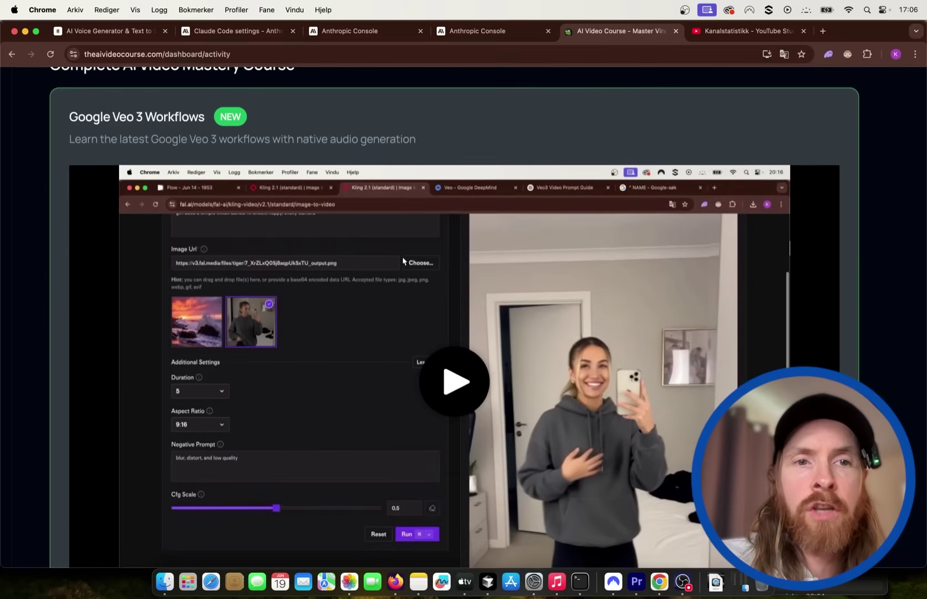
scroll(403, 261, "up", 5)
scroll(403, 260, "up", 1)
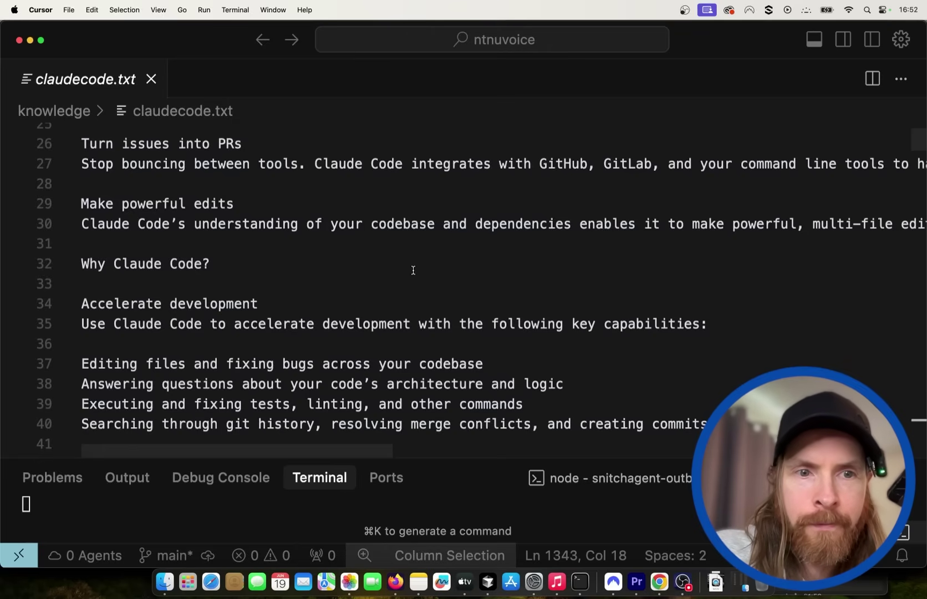
Read down claudecode.txt to the CLI flags table, from --add-dir to --dangerously-skip-permissions
scroll(413, 270, "up", 3)
scroll(413, 270, "up", 3)
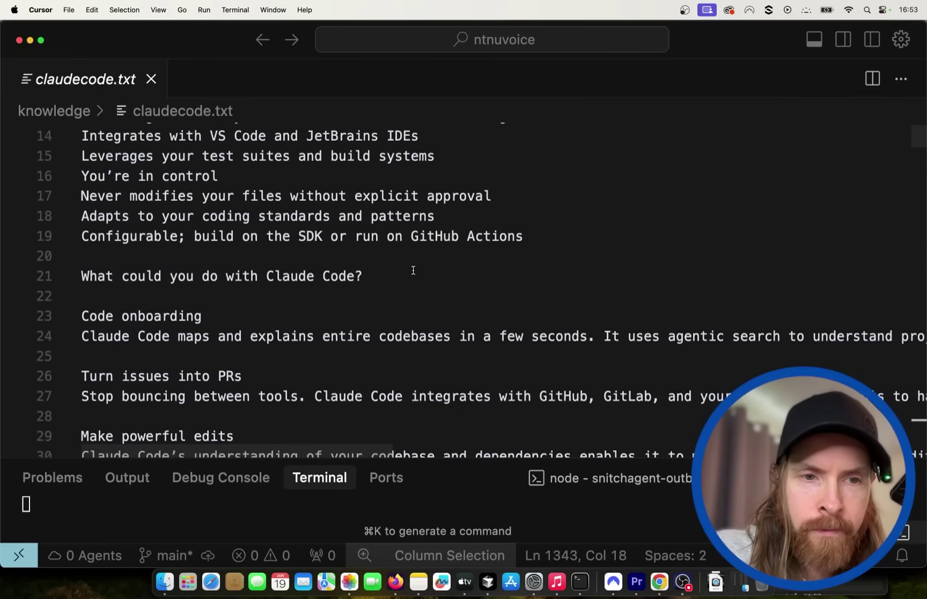
scroll(413, 271, "down", 2)
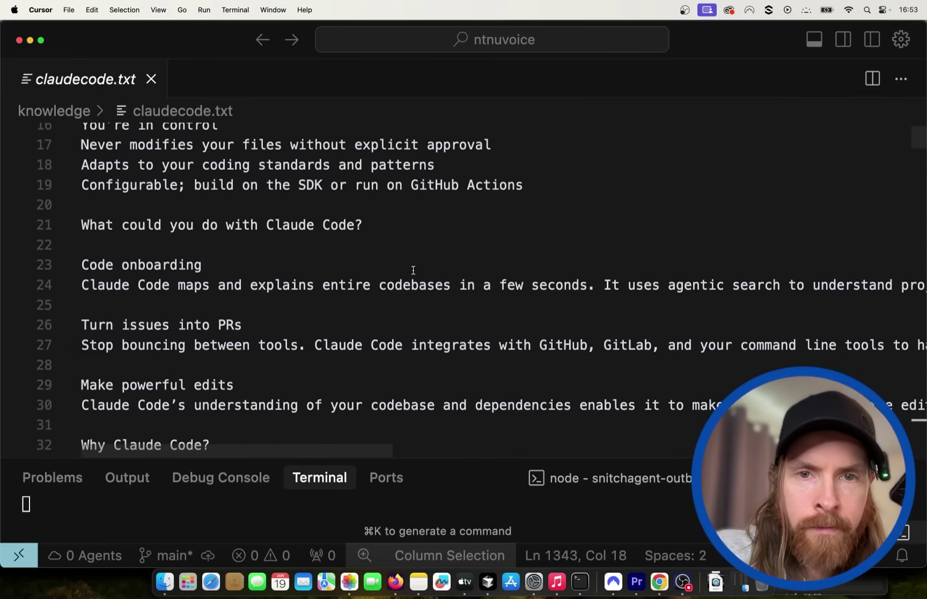
scroll(413, 270, "up", 3)
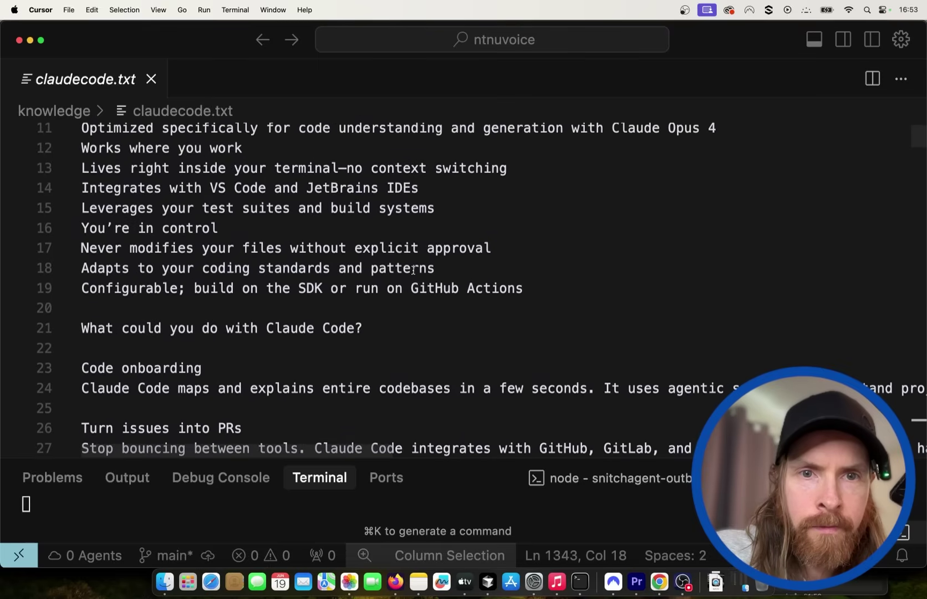
scroll(414, 271, "down", 3)
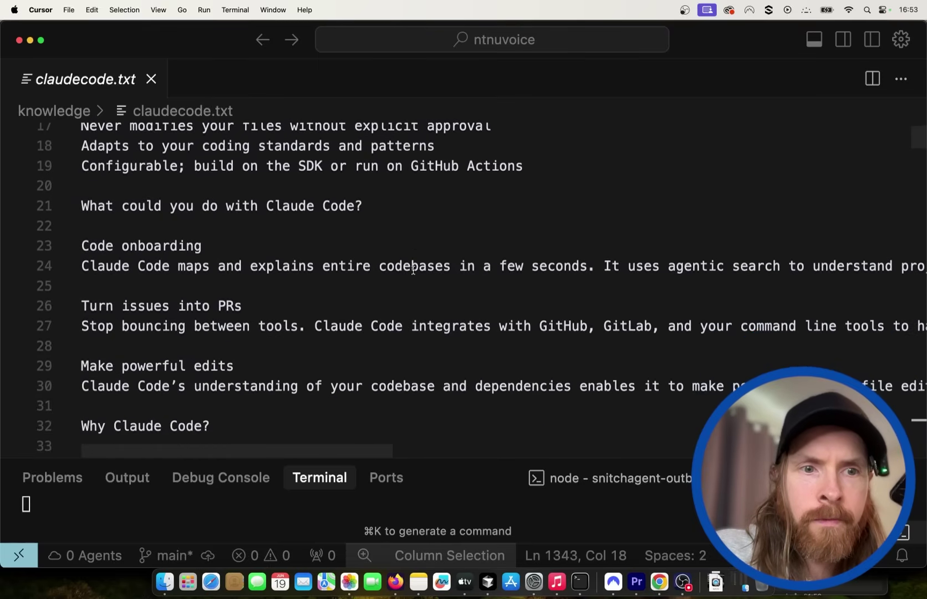
scroll(414, 270, "down", 1)
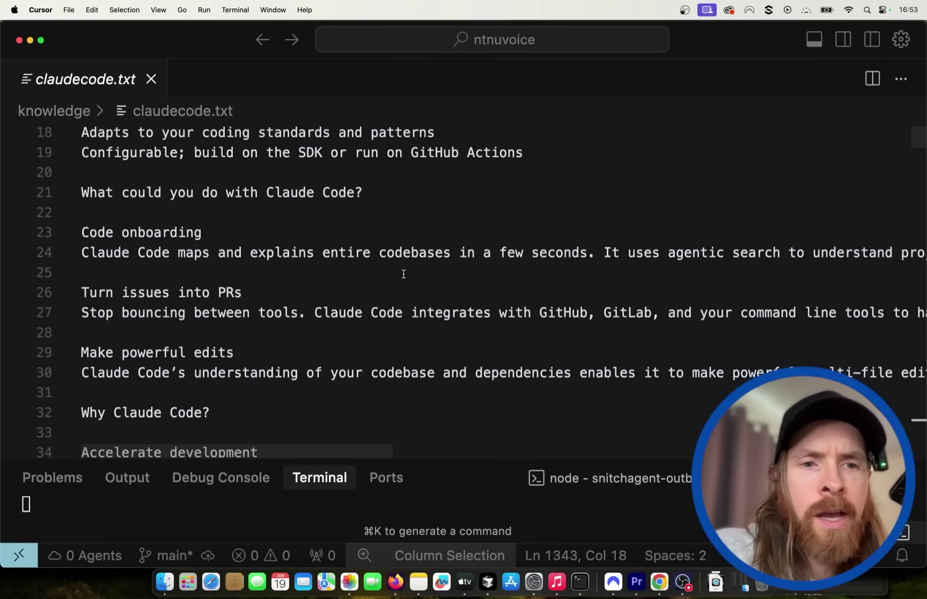
scroll(375, 289, "down", 2)
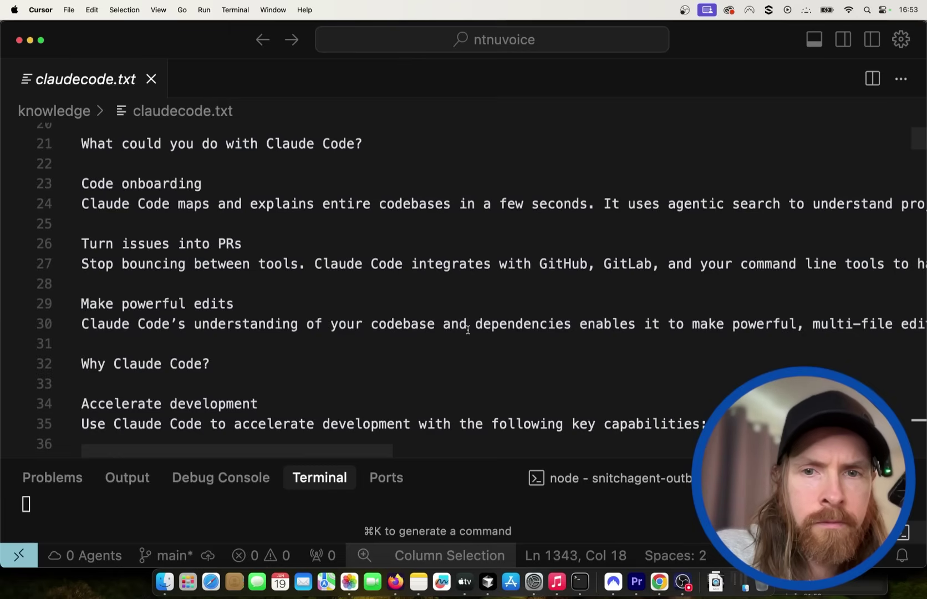
scroll(467, 329, "right", 5)
scroll(468, 330, "left", 5)
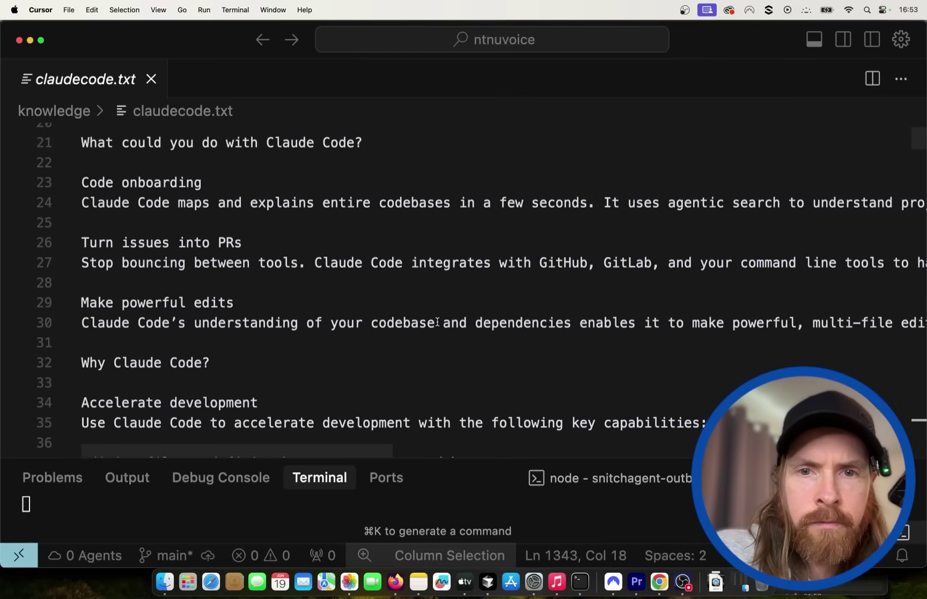
scroll(390, 317, "down", 6)
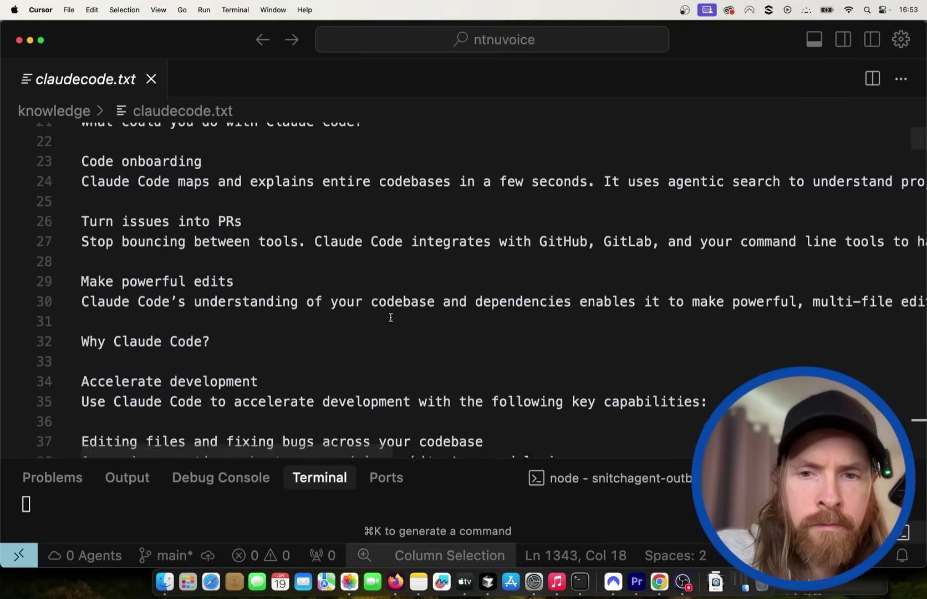
scroll(391, 317, "up", 5)
scroll(390, 317, "down", 5)
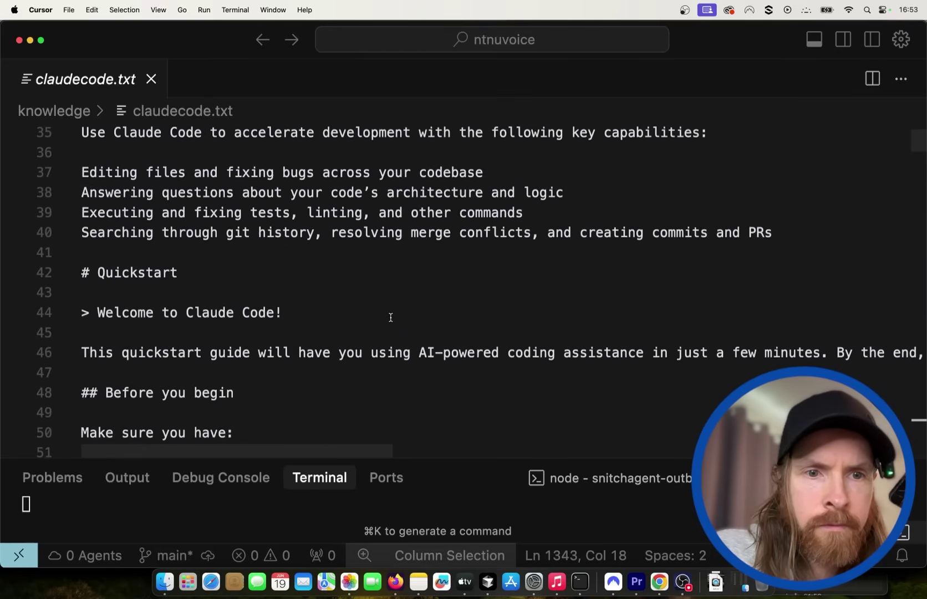
scroll(390, 318, "down", 10)
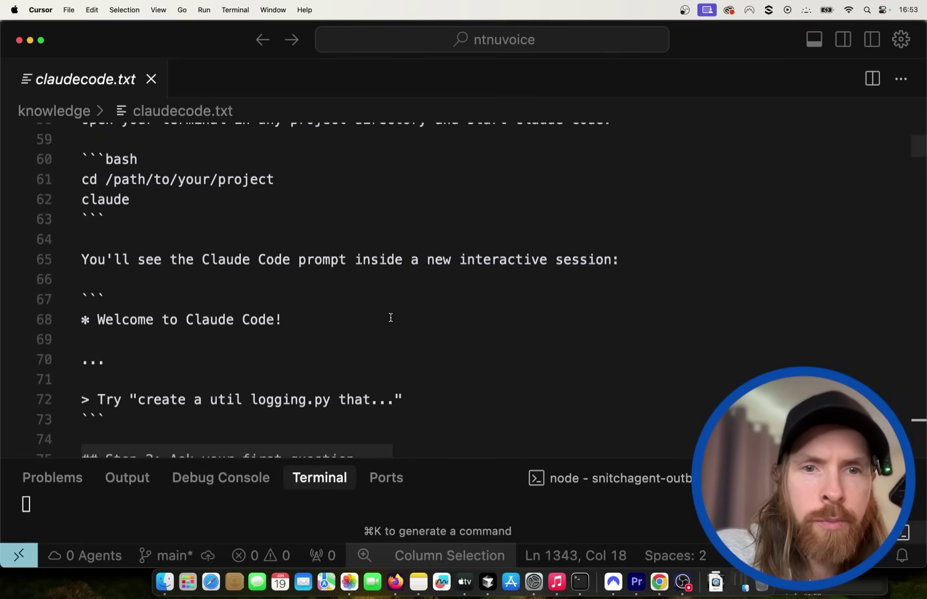
scroll(391, 317, "down", 17)
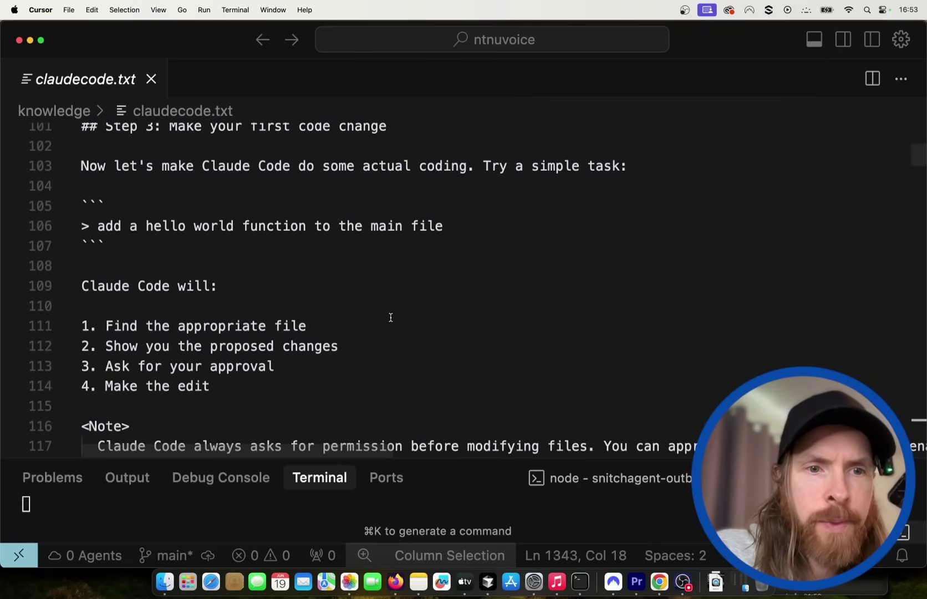
scroll(390, 318, "down", 5)
scroll(391, 317, "down", 20)
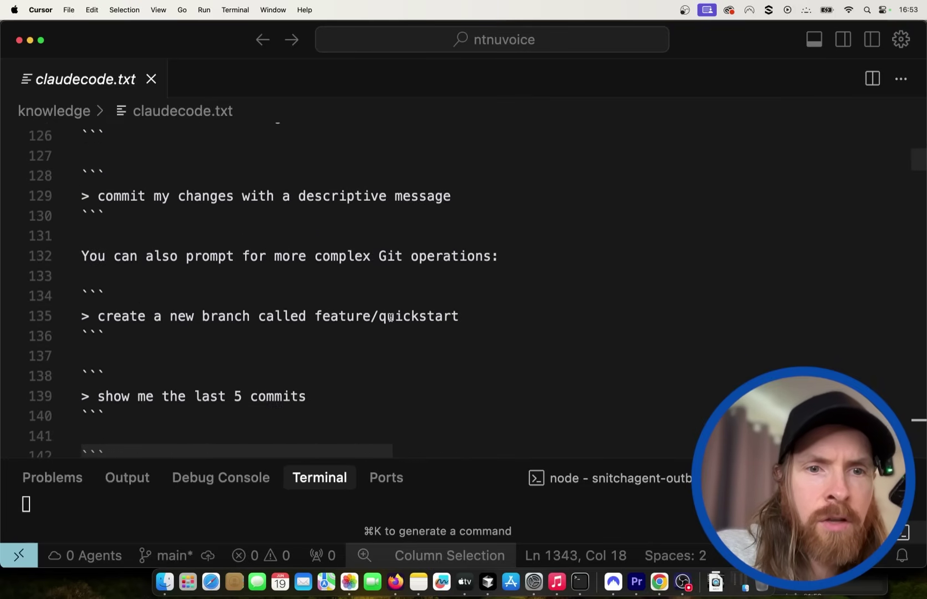
scroll(390, 317, "down", 12)
scroll(390, 317, "up", 1)
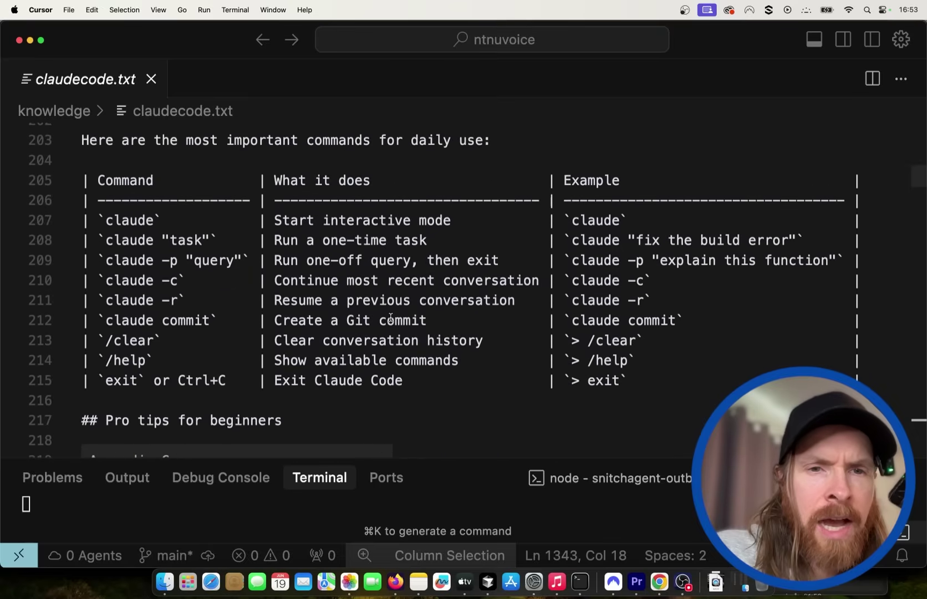
scroll(379, 315, "down", 20)
scroll(380, 315, "down", 3)
scroll(379, 315, "down", 20)
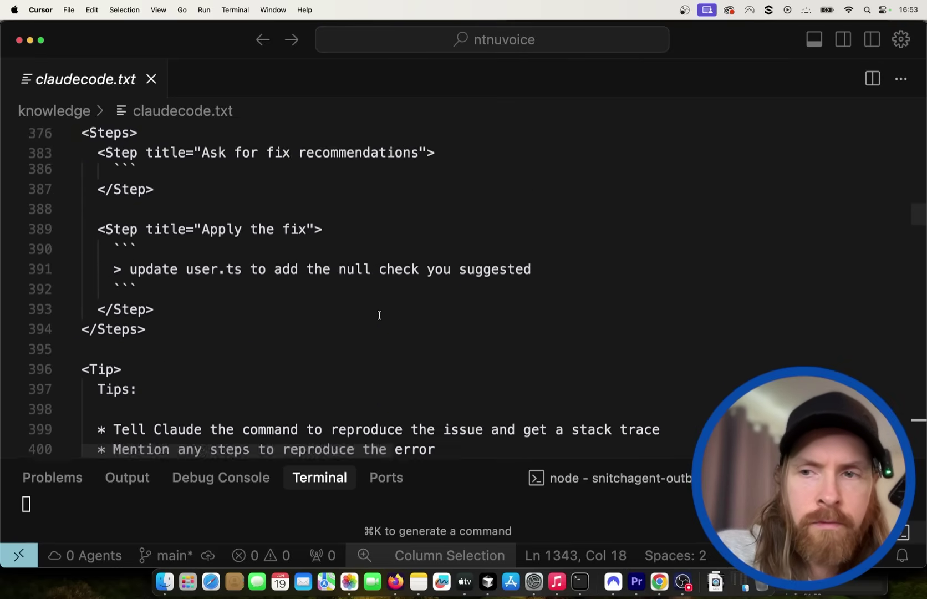
scroll(380, 315, "down", 20)
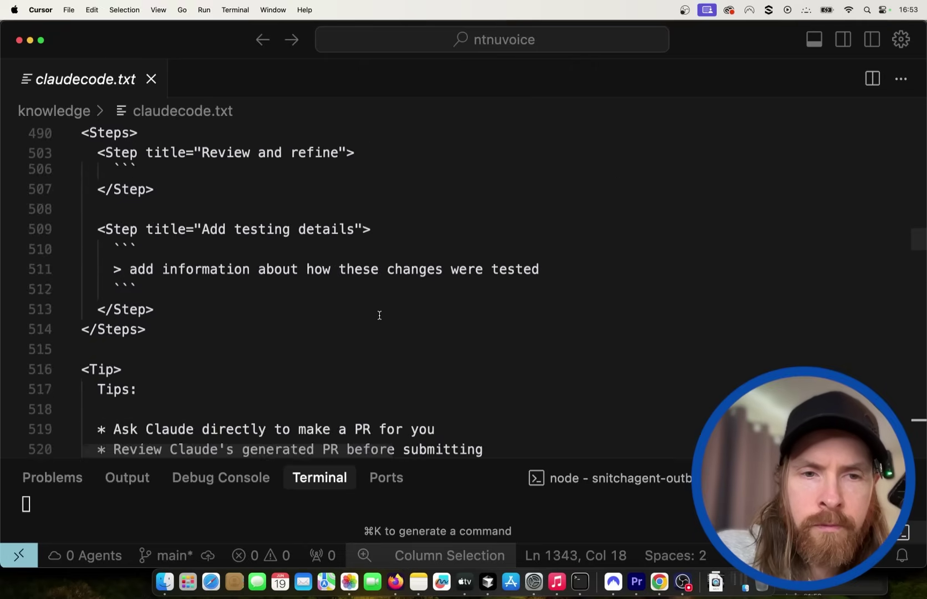
scroll(379, 315, "down", 15)
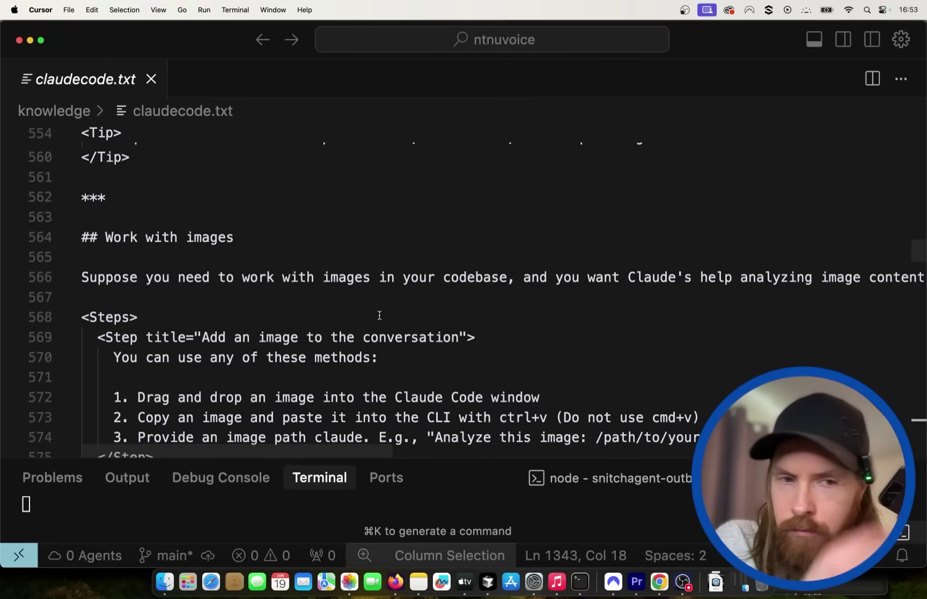
scroll(379, 315, "down", 18)
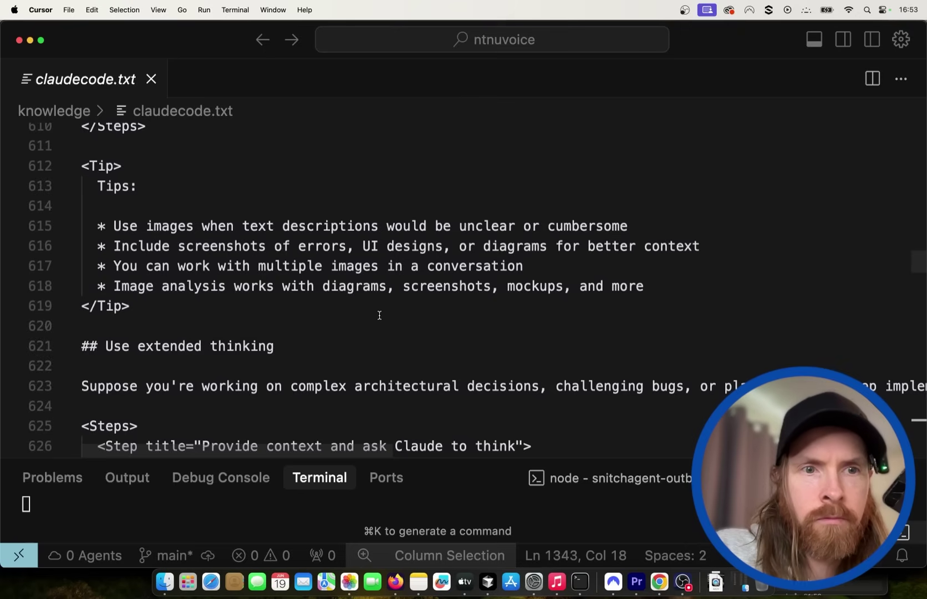
scroll(379, 315, "down", 5)
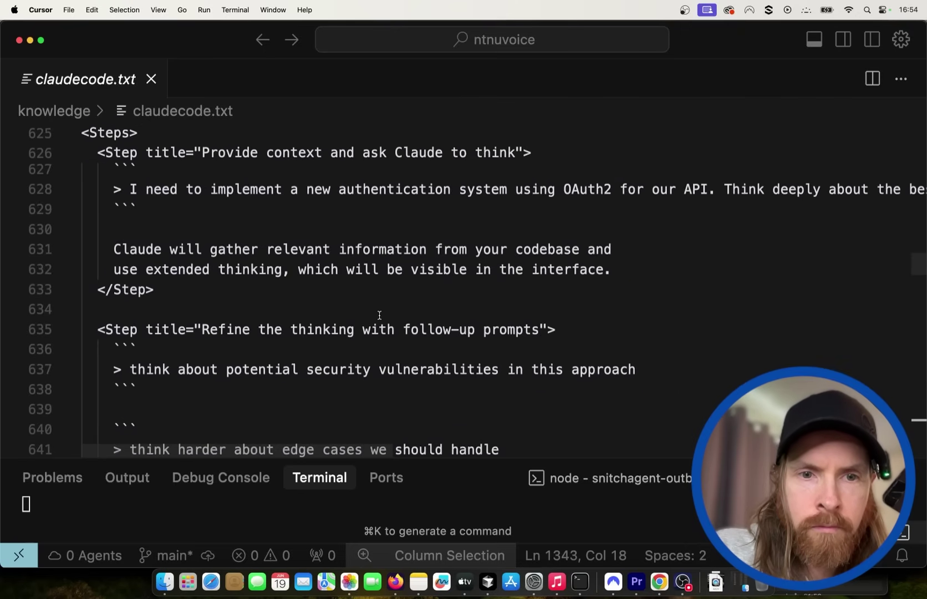
scroll(379, 315, "down", 4)
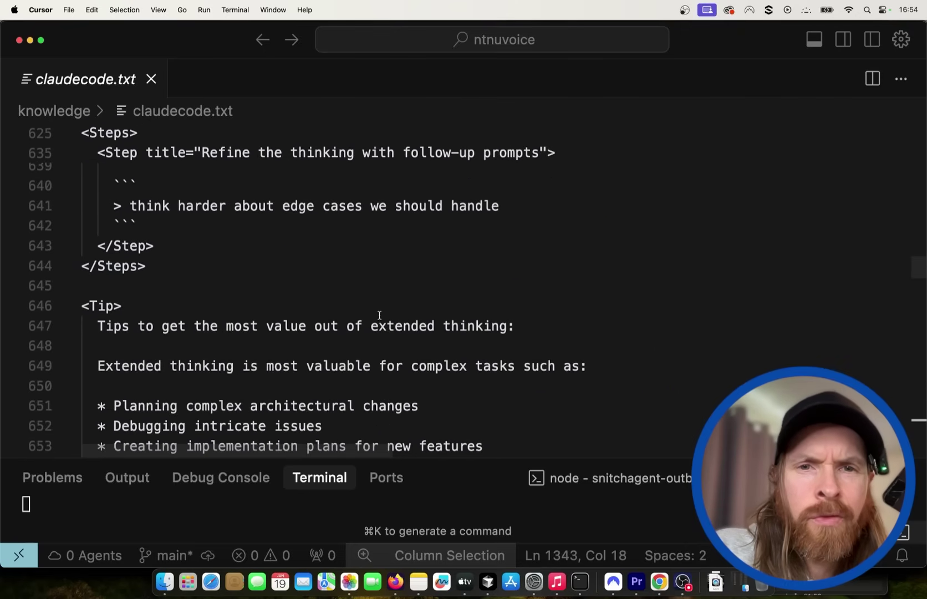
scroll(379, 315, "down", 20)
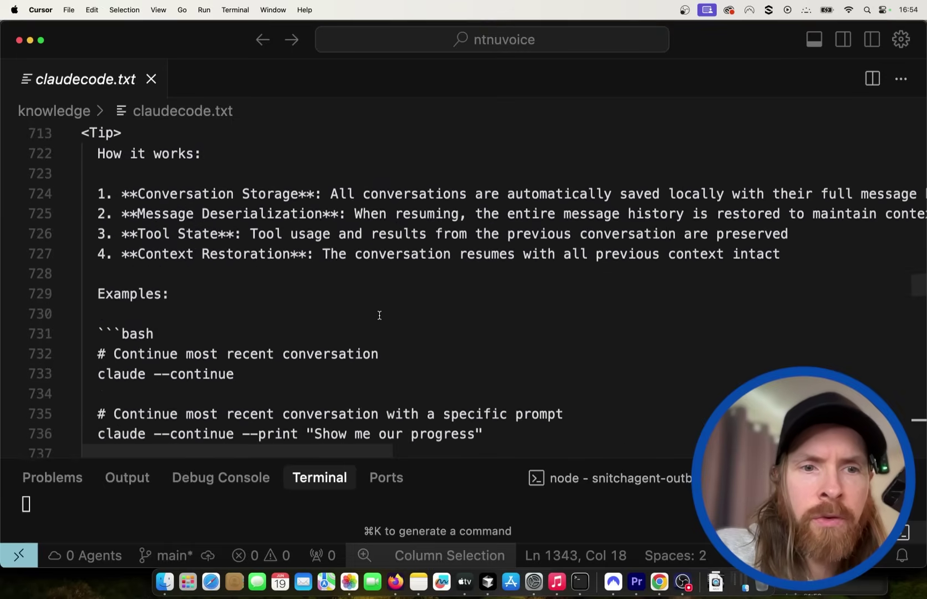
scroll(379, 315, "up", 4)
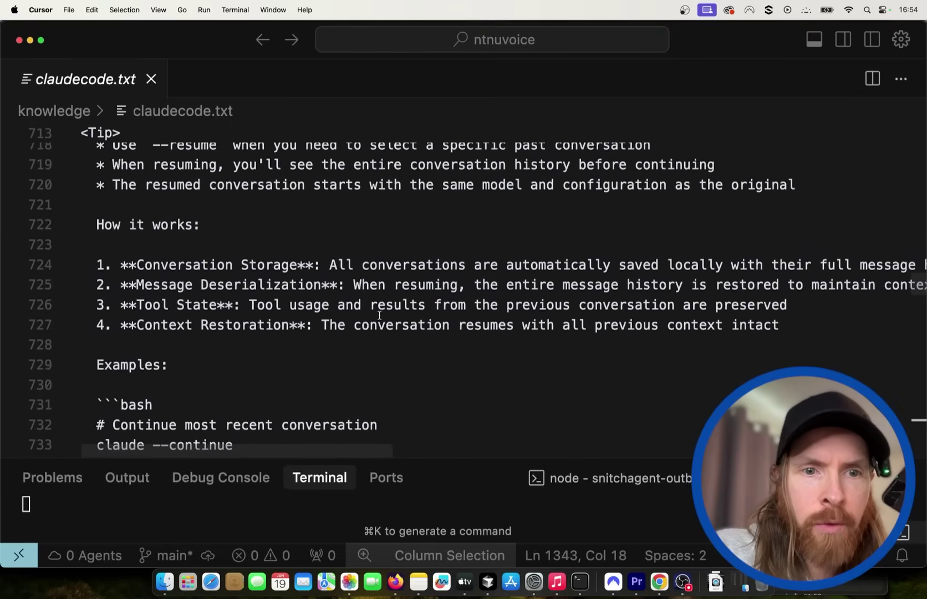
scroll(379, 315, "up", 1)
scroll(379, 315, "down", 20)
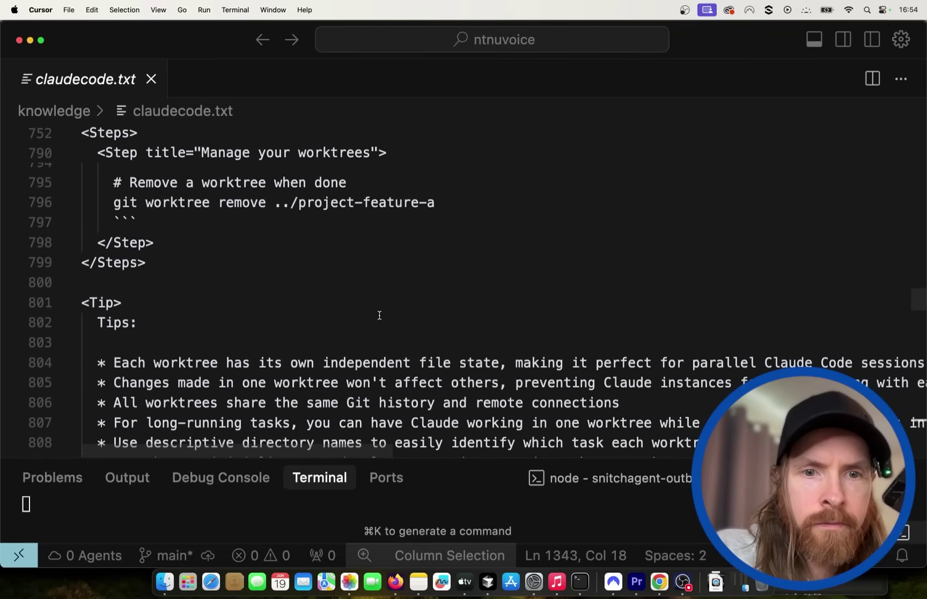
scroll(379, 315, "down", 3)
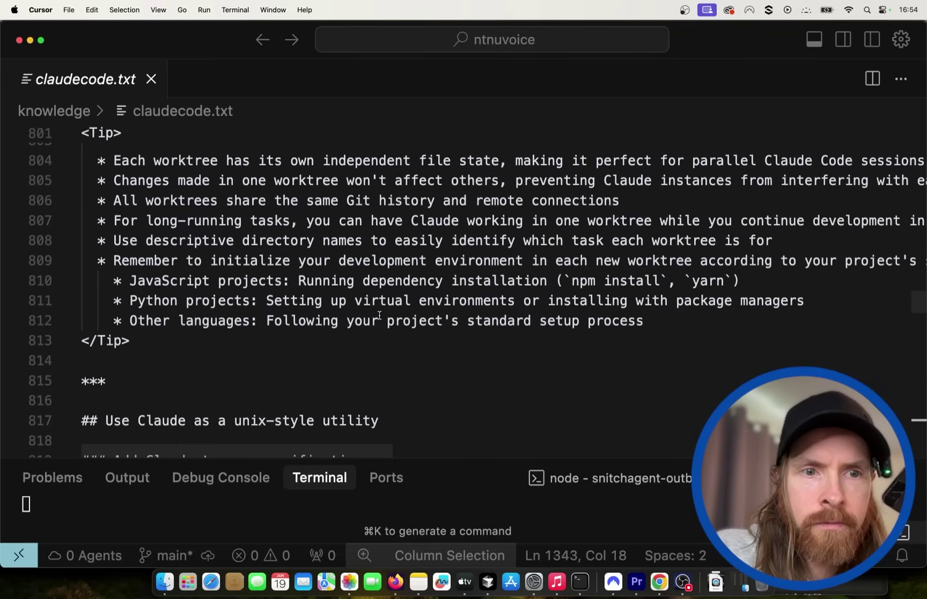
scroll(379, 315, "down", 20)
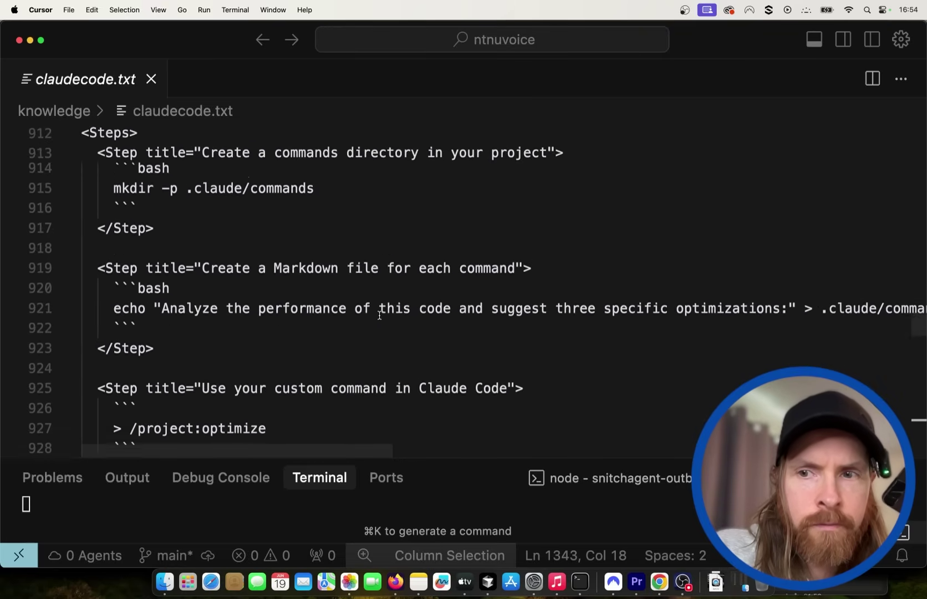
scroll(379, 315, "down", 20)
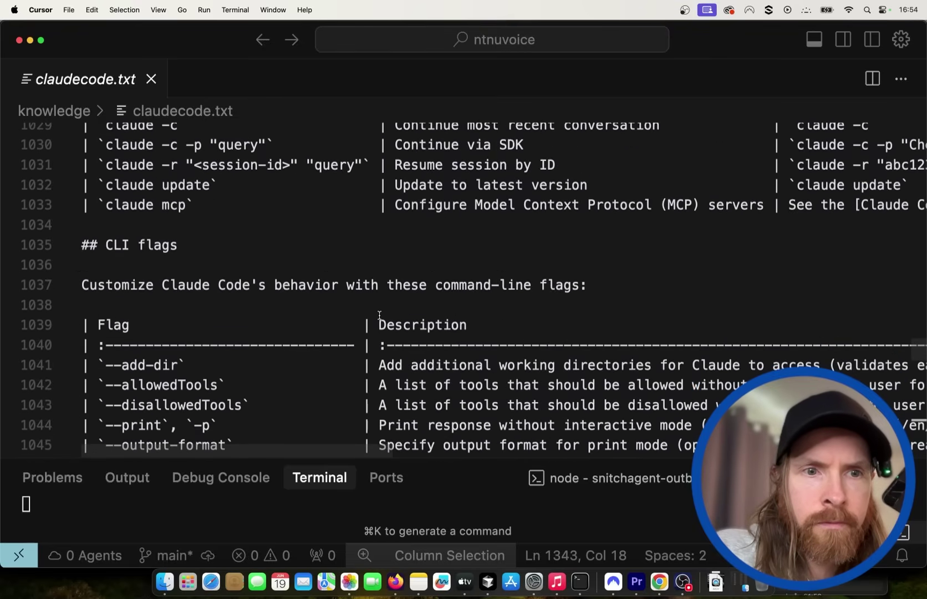
scroll(379, 315, "up", 5)
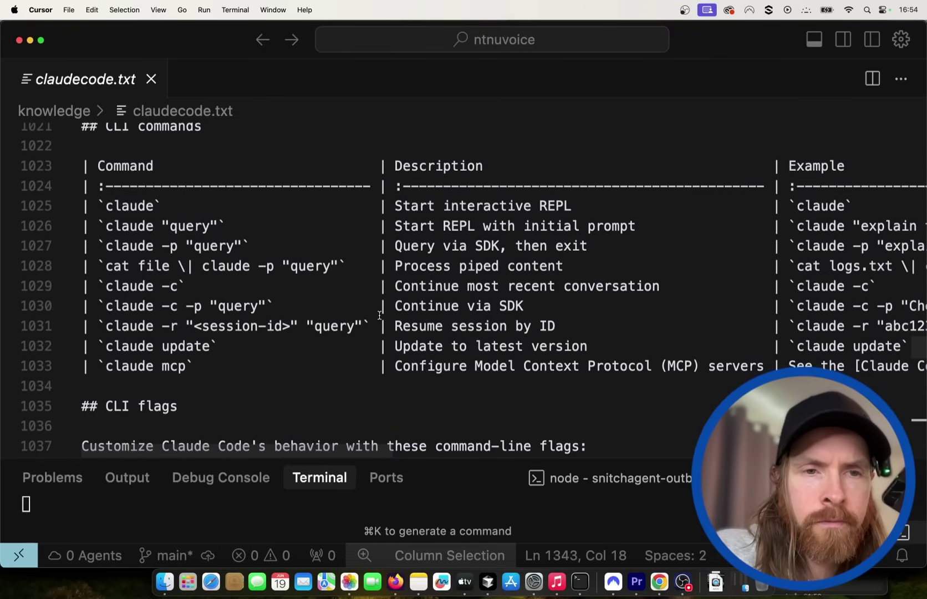
scroll(379, 315, "up", 1)
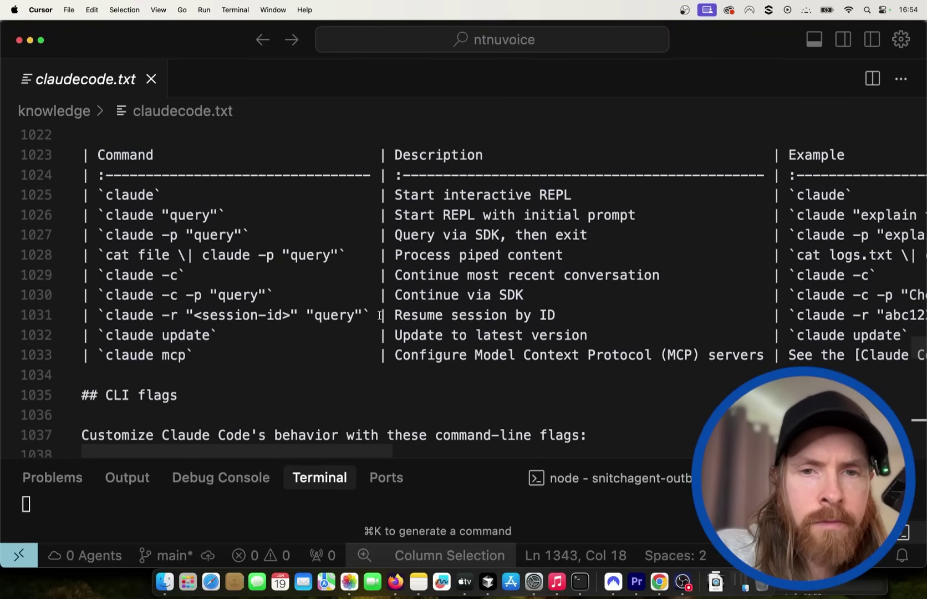
scroll(380, 315, "down", 6)
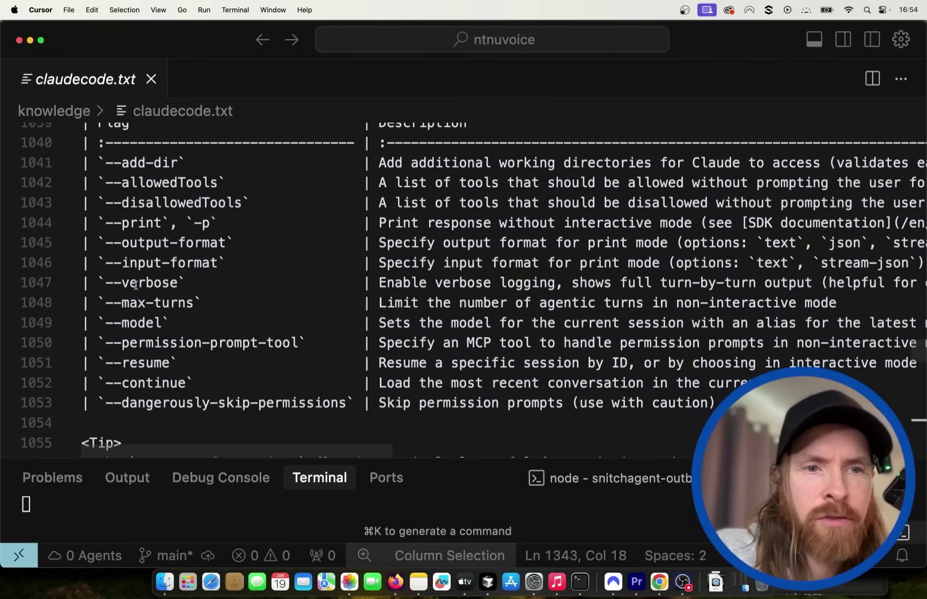
scroll(177, 284, "right", 5)
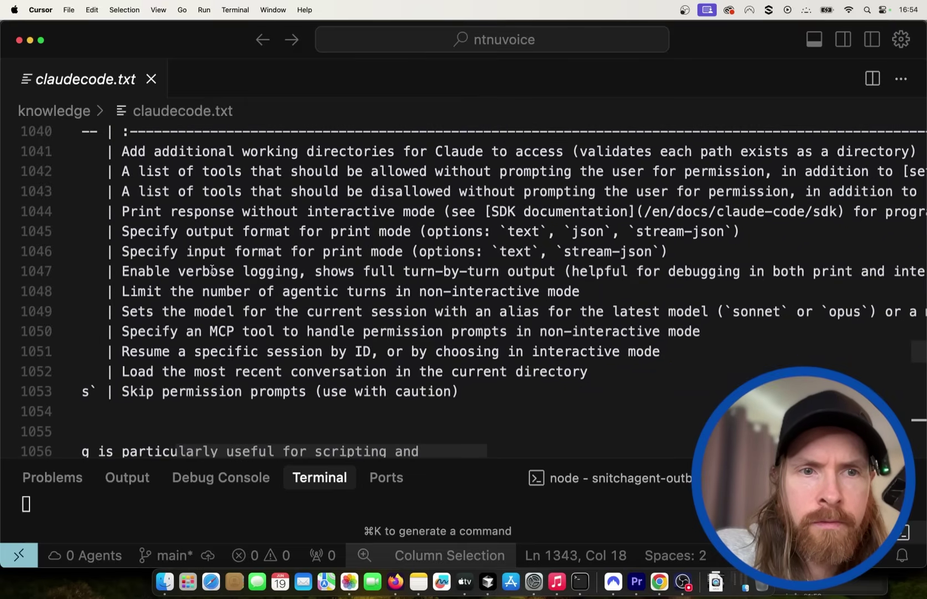
left_click_drag(187, 271, 467, 272)
left_click(597, 291)
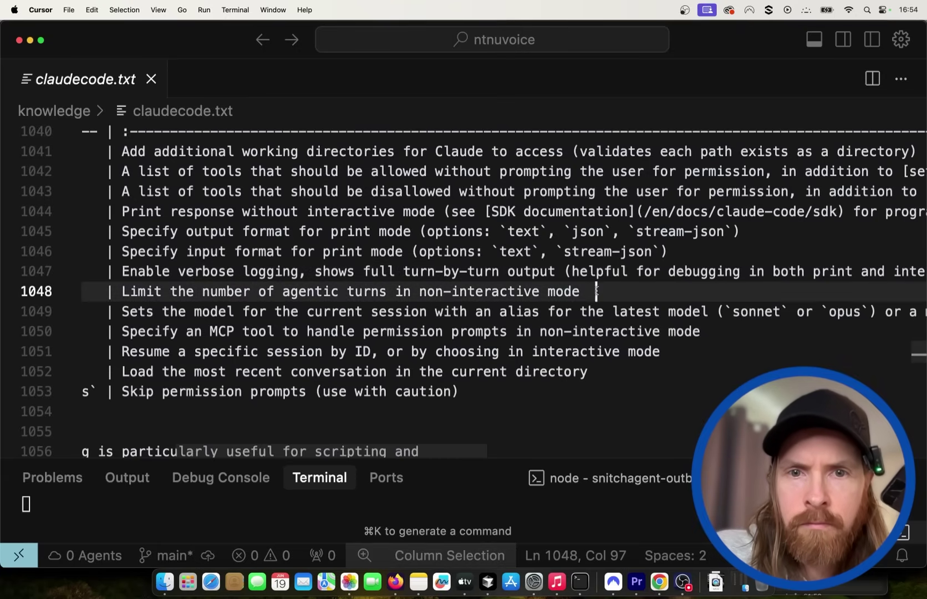
scroll(577, 282, "right", 5)
scroll(574, 279, "left", 10)
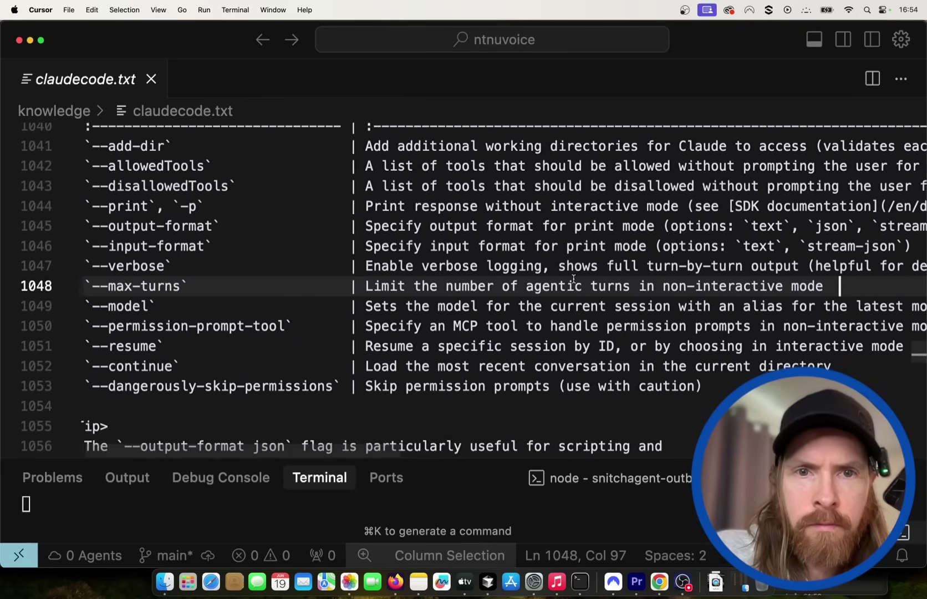
scroll(573, 279, "up", 1)
scroll(574, 279, "up", 1)
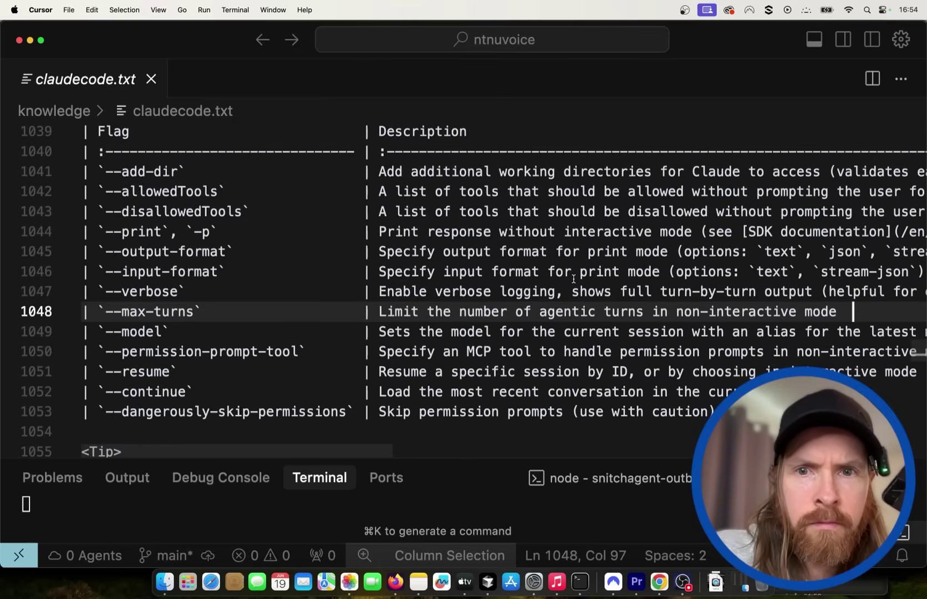
scroll(574, 279, "right", 2)
scroll(574, 280, "right", 3)
scroll(574, 279, "right", 2)
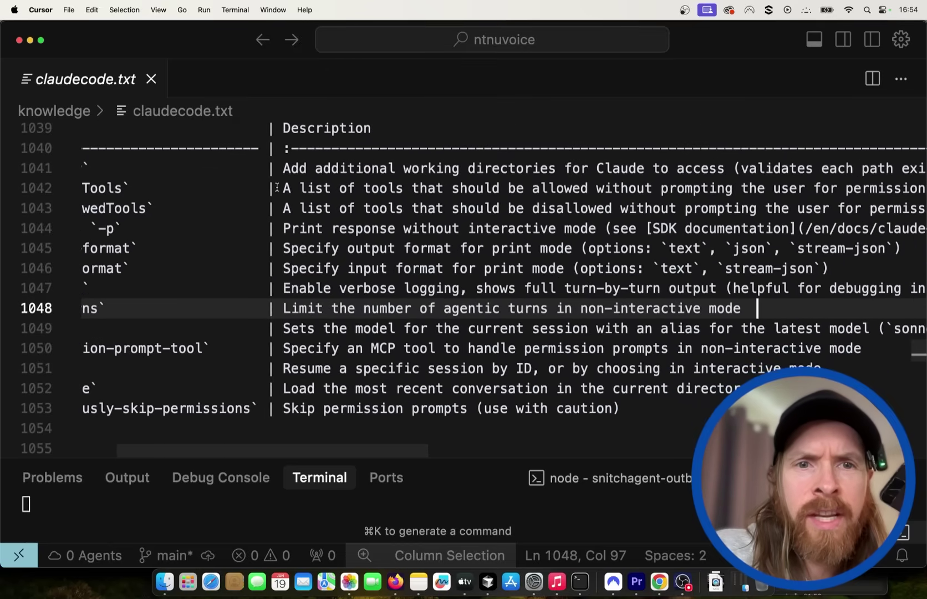
scroll(481, 201, "right", 8)
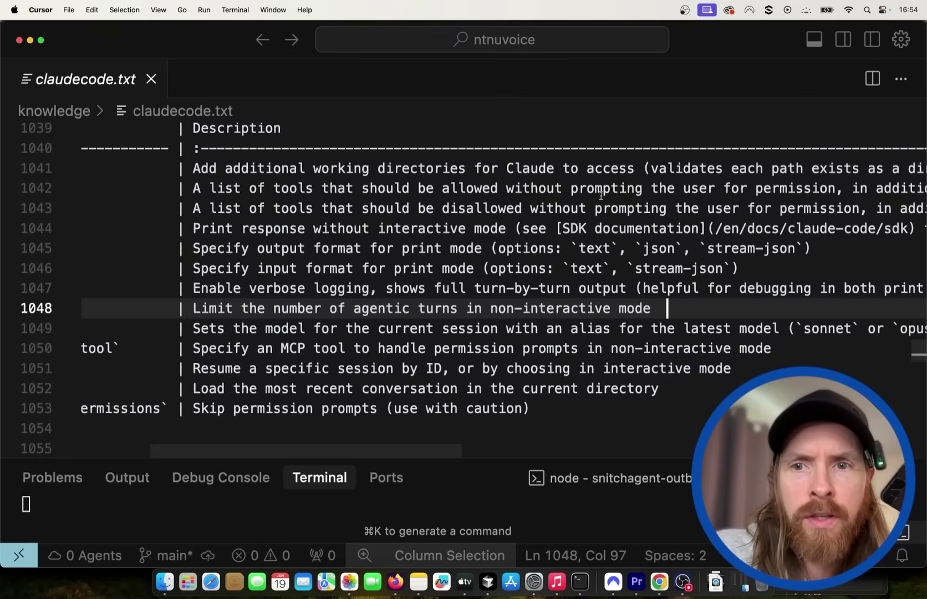
scroll(537, 194, "left", 15)
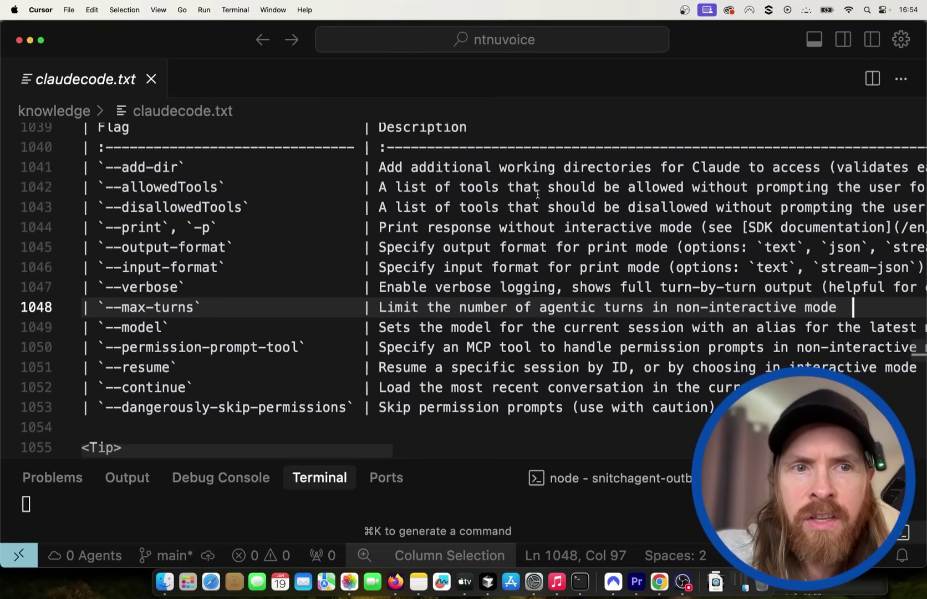
left_click_drag(243, 188, 95, 189)
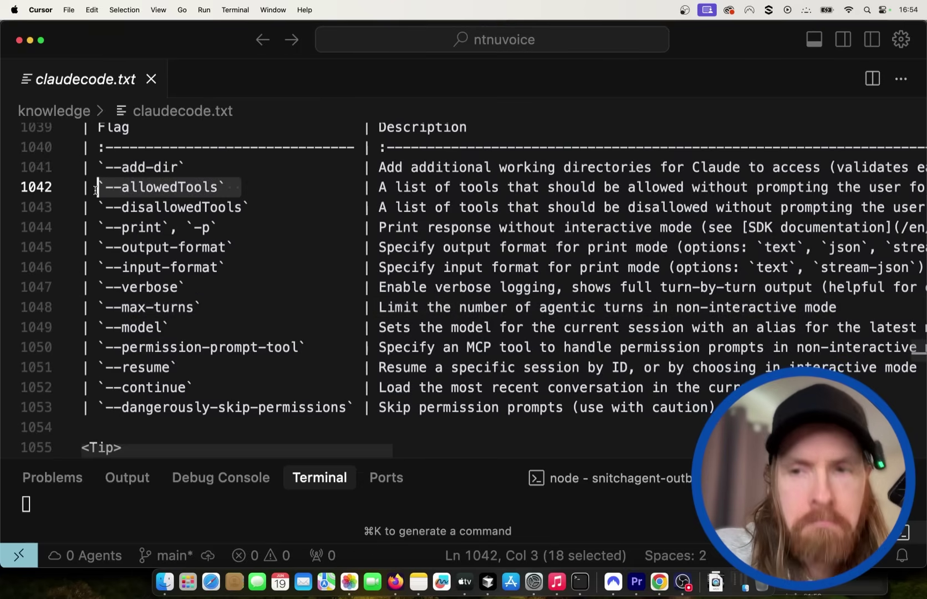
scroll(275, 259, "down", 5)
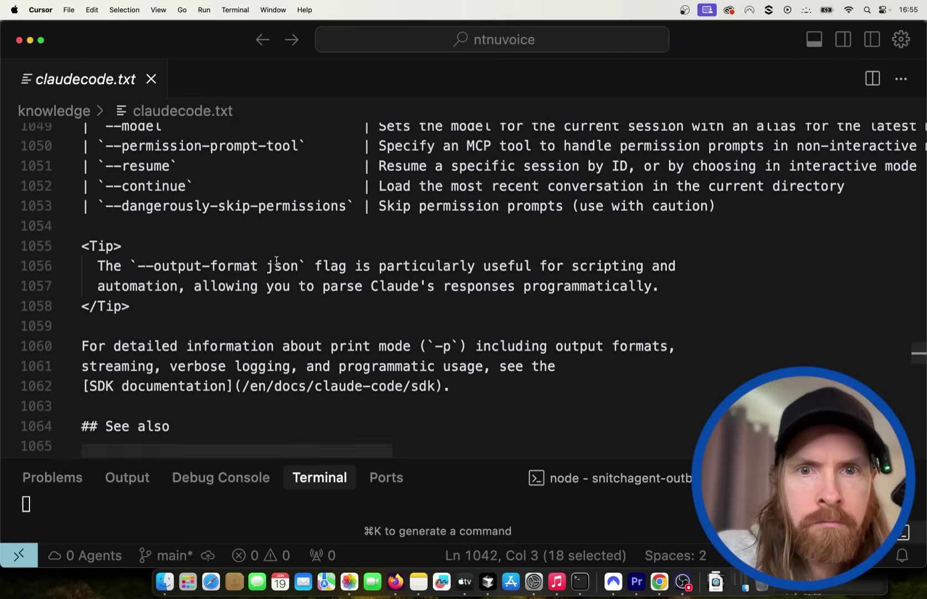
scroll(276, 260, "up", 2)
left_click(741, 279)
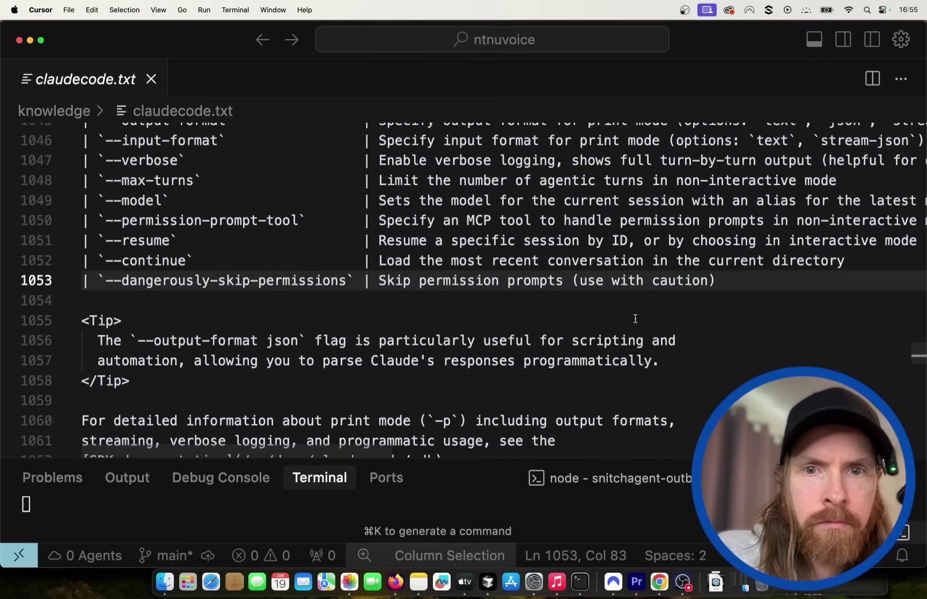
scroll(741, 279, "down", 1)
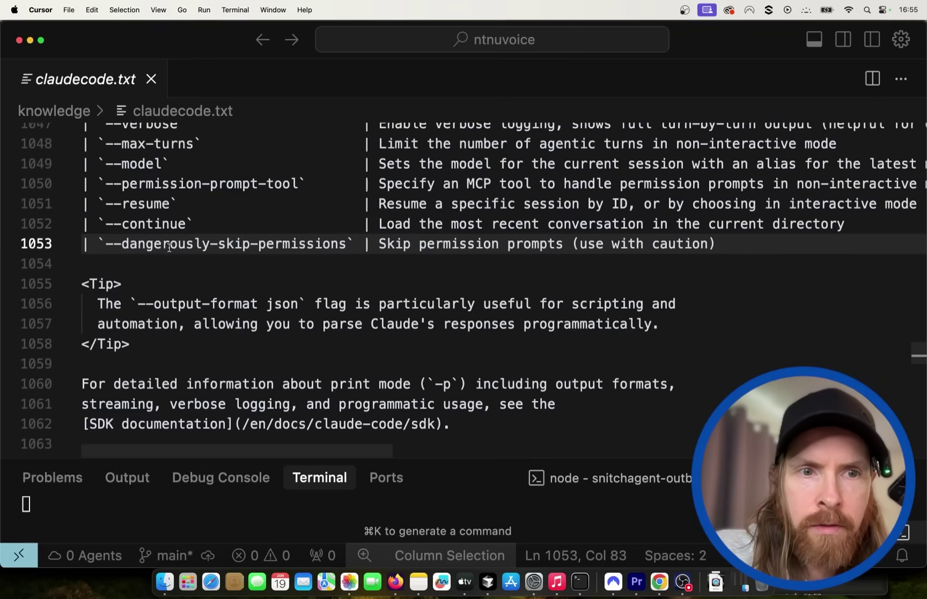
scroll(305, 244, "up", 1)
scroll(306, 244, "up", 5)
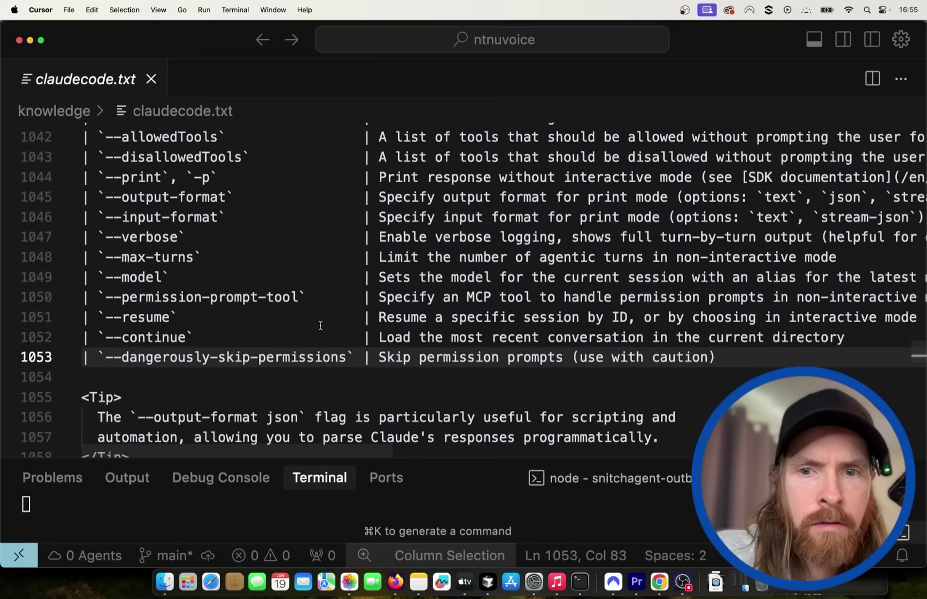
scroll(321, 326, "down", 10)
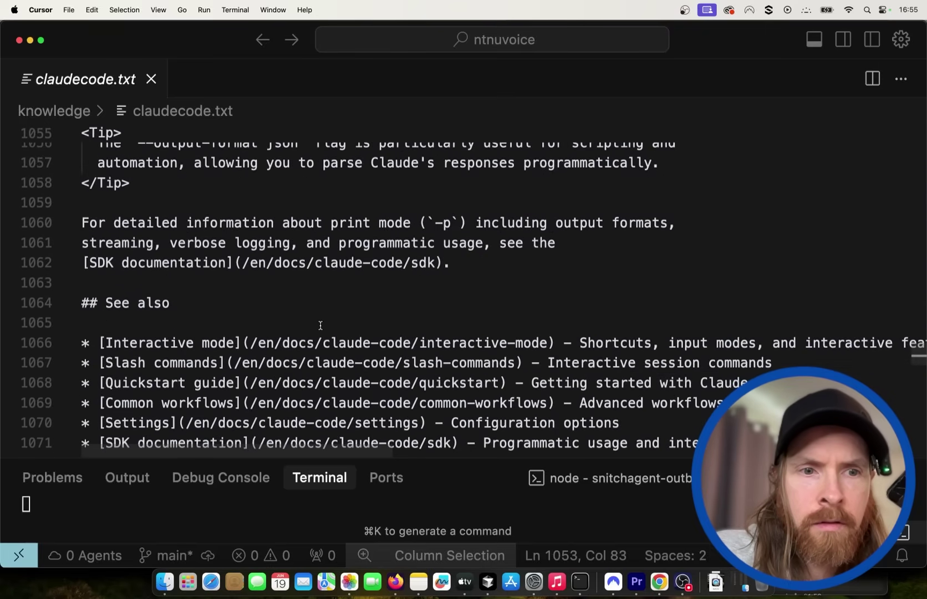
scroll(321, 325, "down", 5)
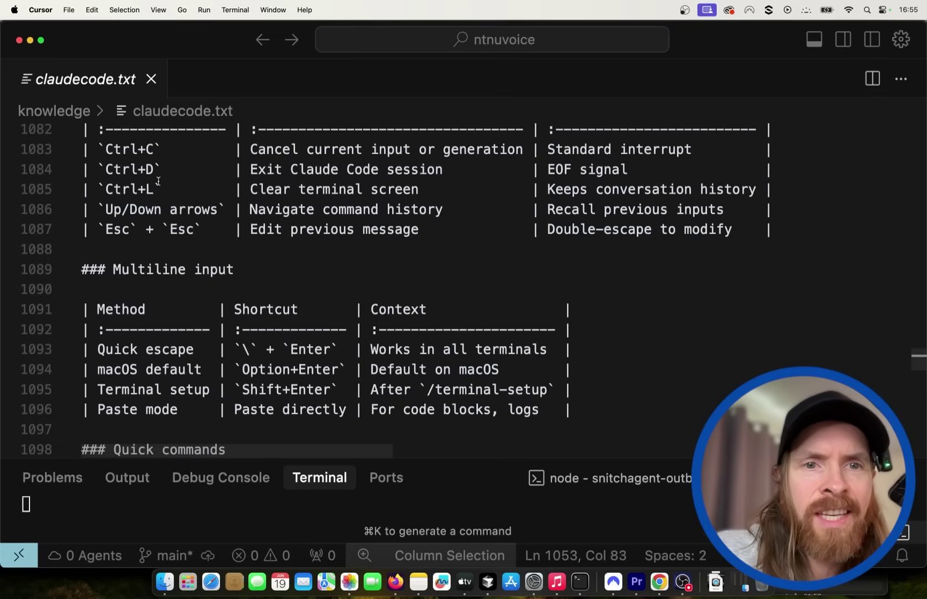
left_click_drag(443, 169, 247, 165)
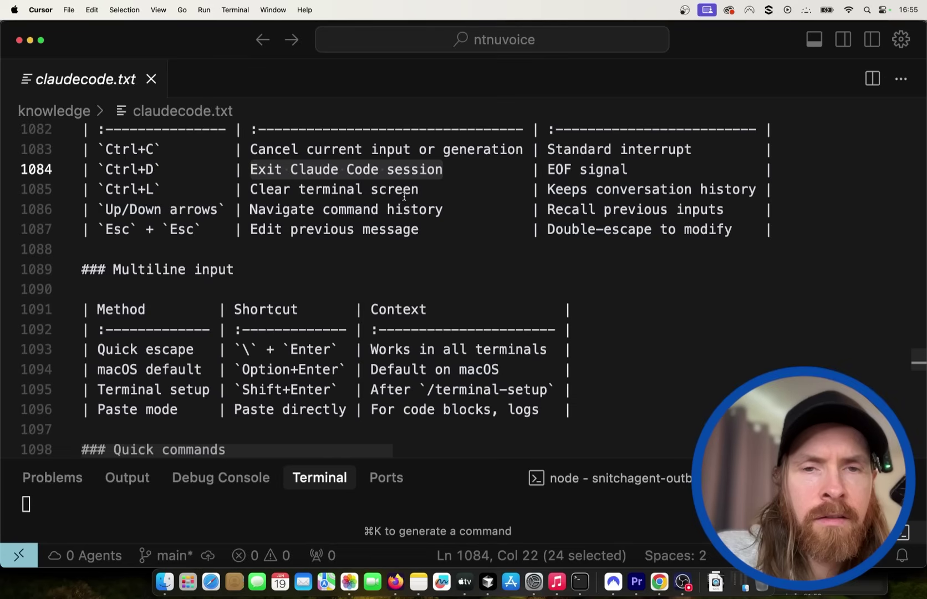
left_click(461, 209)
scroll(461, 207, "down", 10)
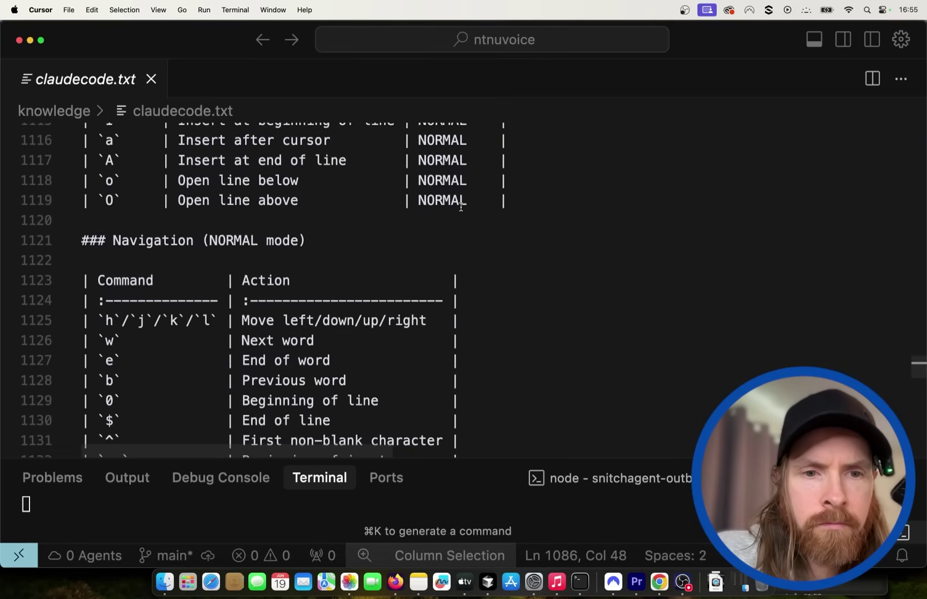
scroll(461, 207, "down", 12)
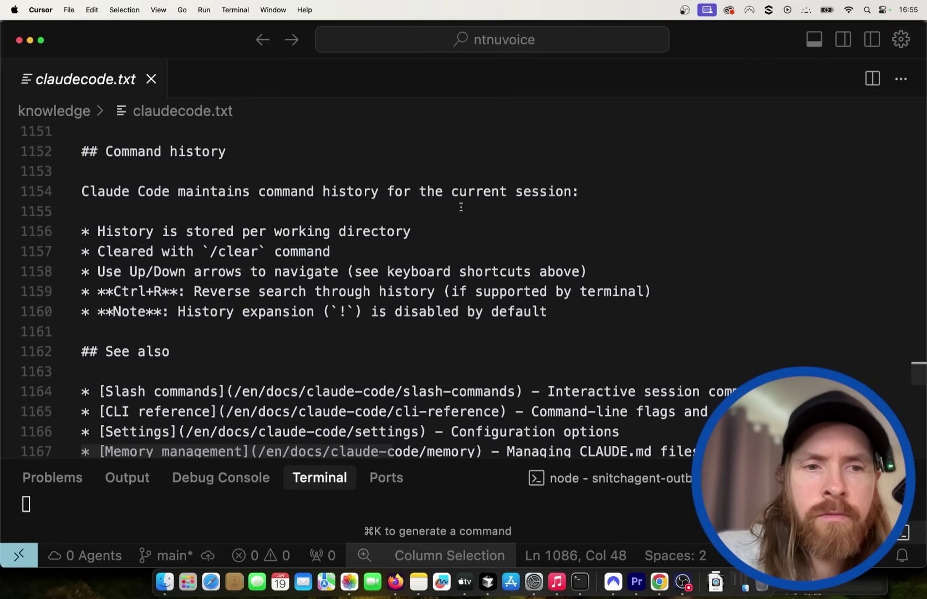
scroll(489, 295, "down", 5)
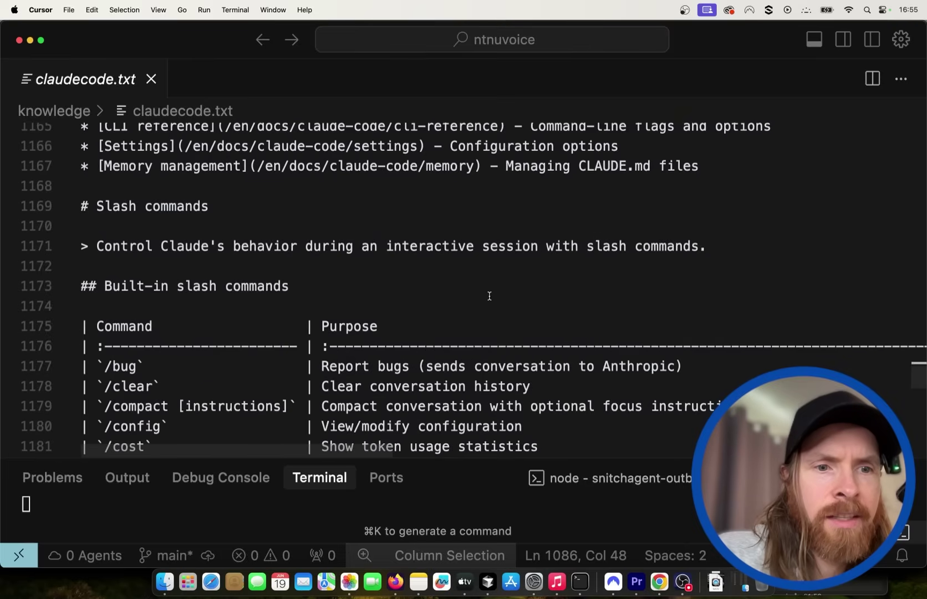
scroll(489, 296, "down", 5)
scroll(489, 295, "up", 2)
scroll(489, 296, "down", 3)
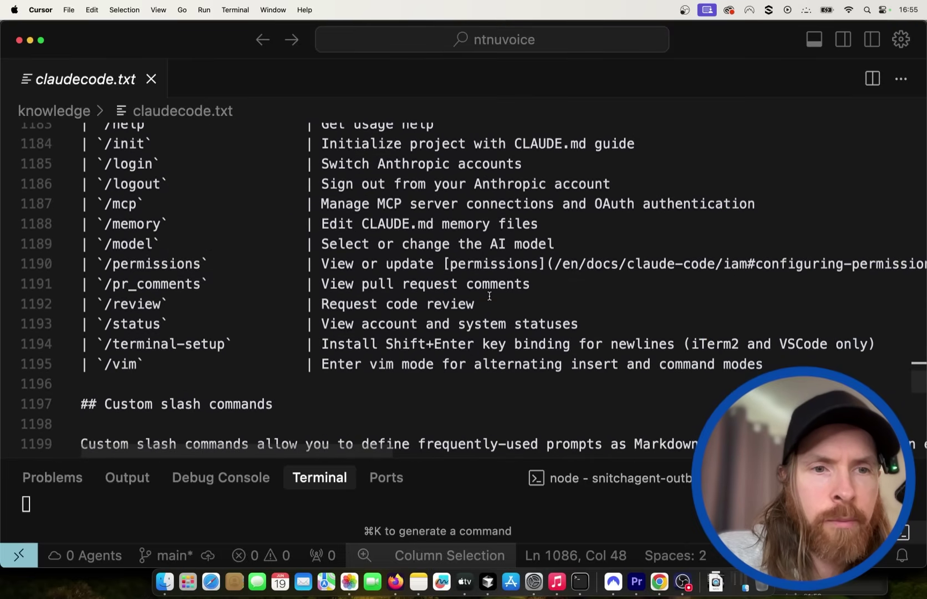
scroll(489, 308, "up", 1)
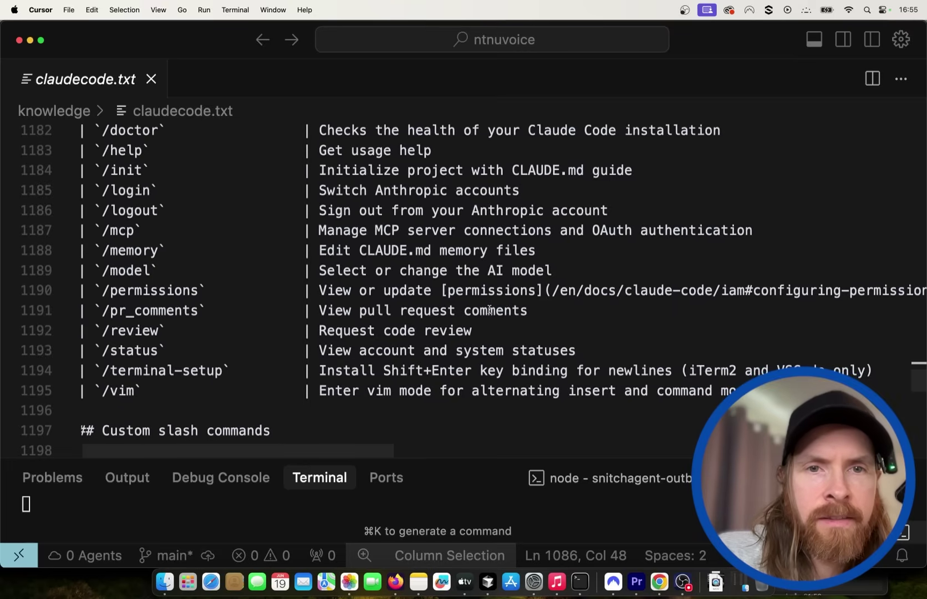
scroll(489, 310, "up", 4)
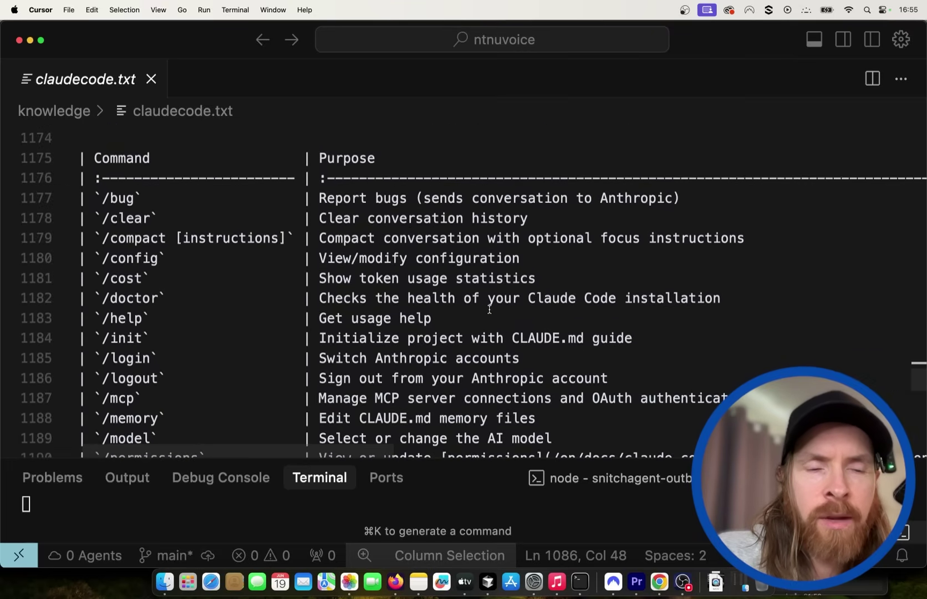
scroll(489, 310, "down", 1)
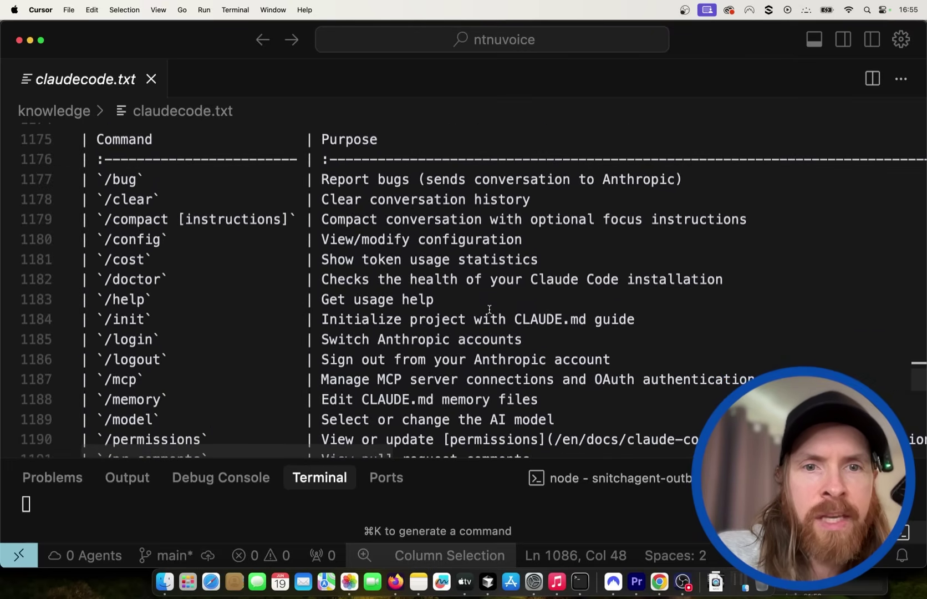
scroll(490, 309, "down", 5)
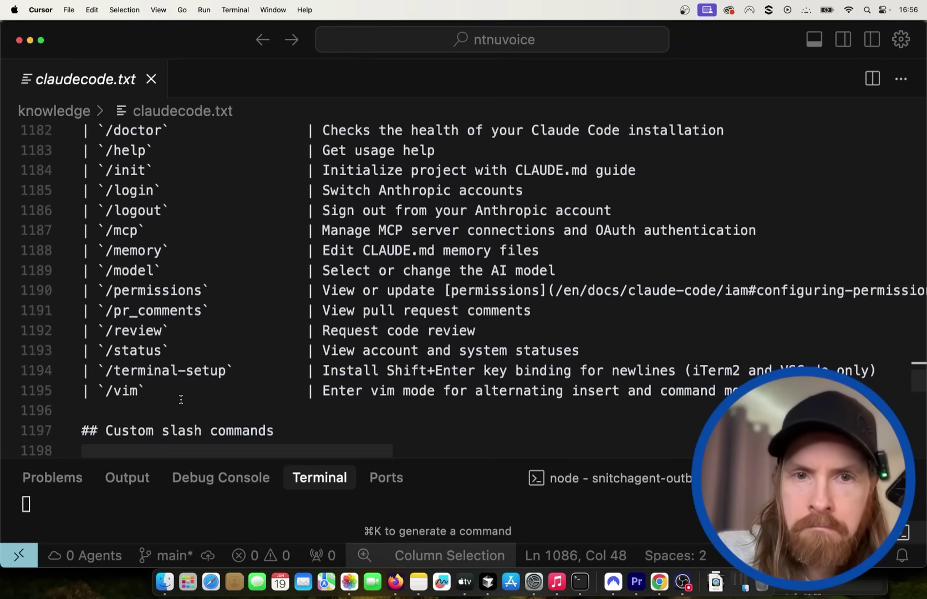
scroll(324, 336, "down", 6)
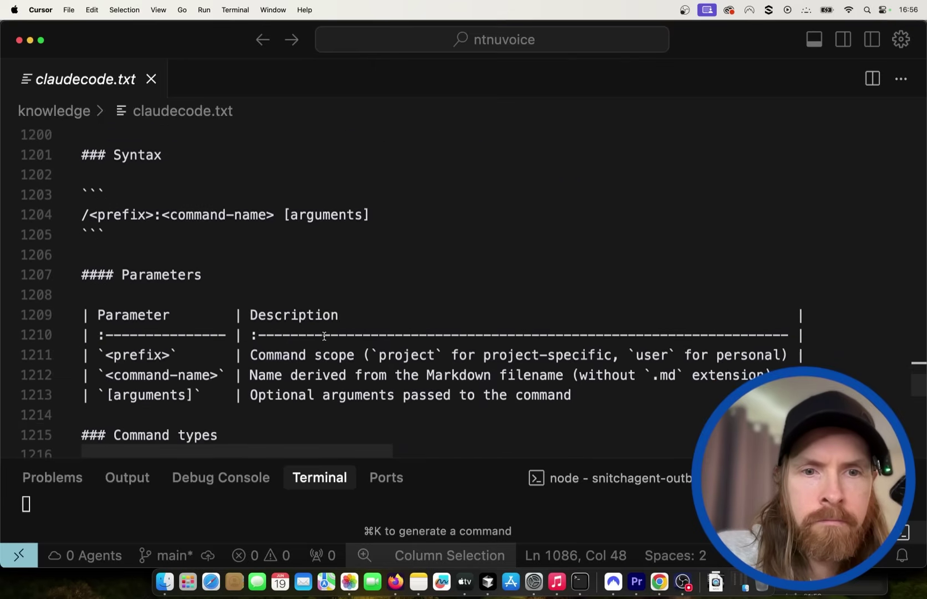
scroll(323, 336, "down", 3)
scroll(323, 337, "down", 13)
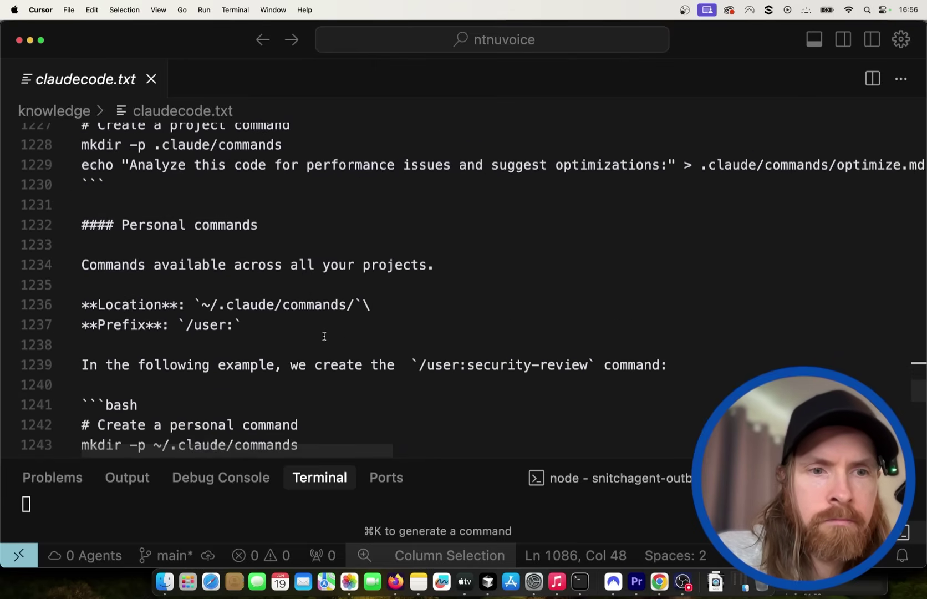
scroll(324, 336, "down", 3)
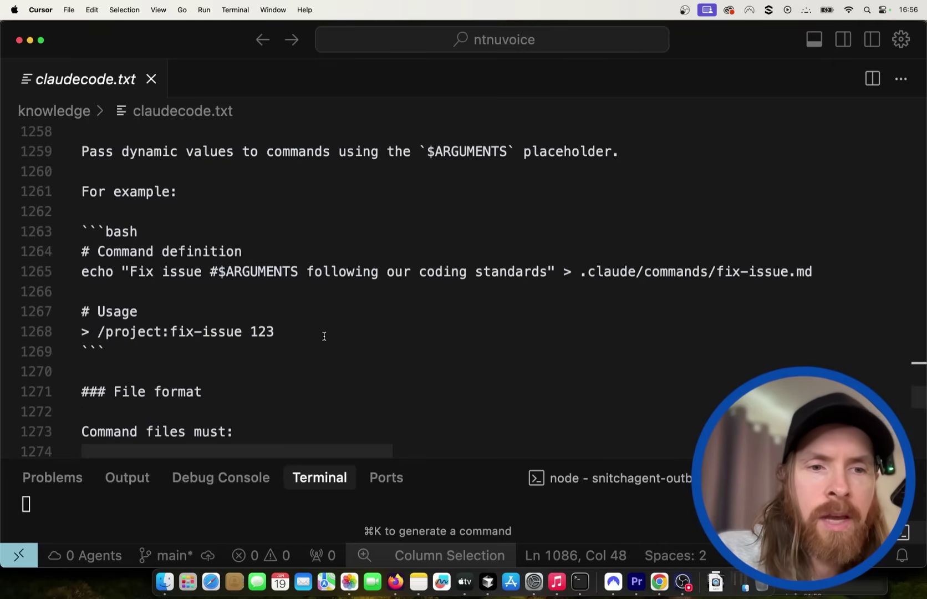
scroll(444, 338, "down", 13)
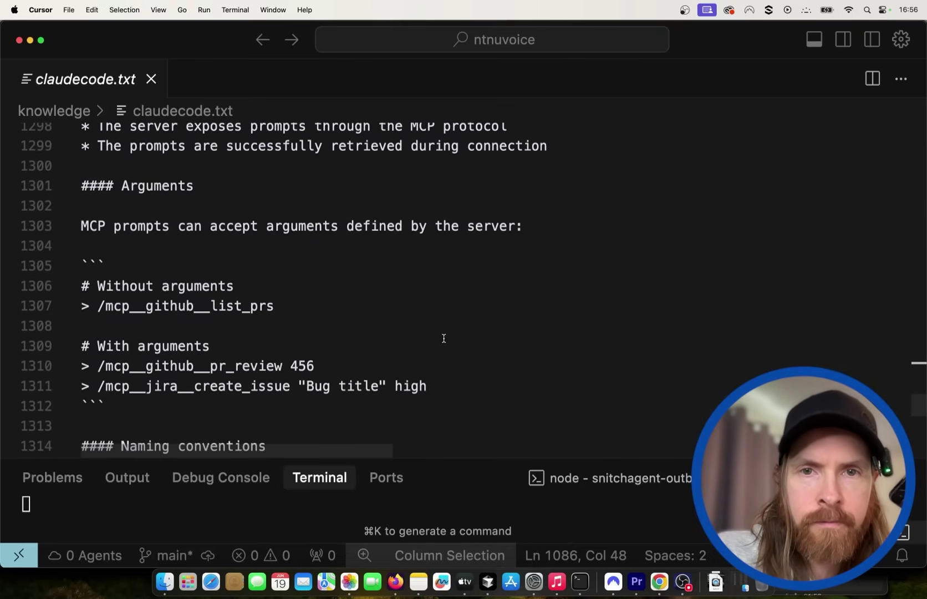
scroll(443, 338, "down", 10)
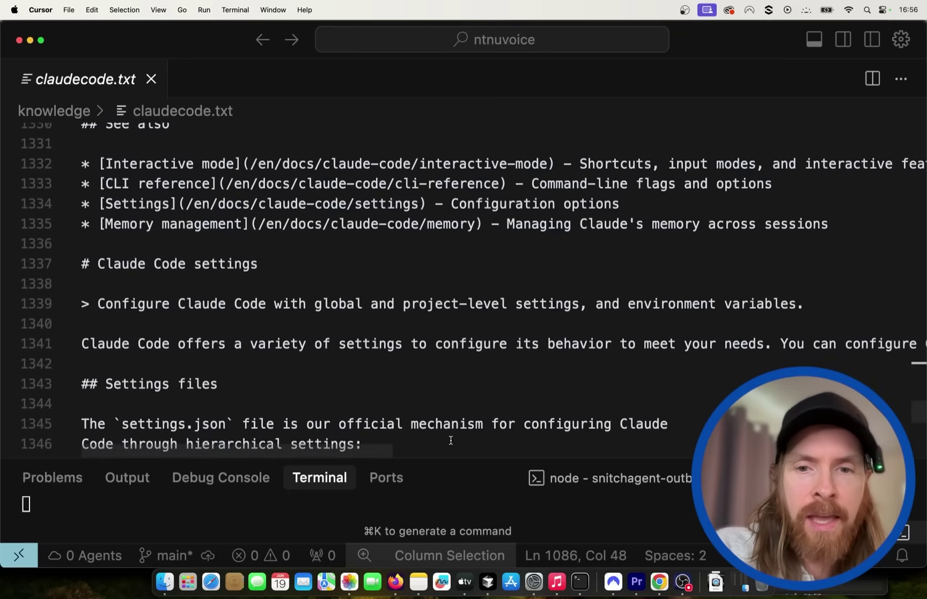
Enlarge the terminal to watch the inbound call's transcript and analysis save, then show the file tree
left_click_drag(450, 456, 455, 165)
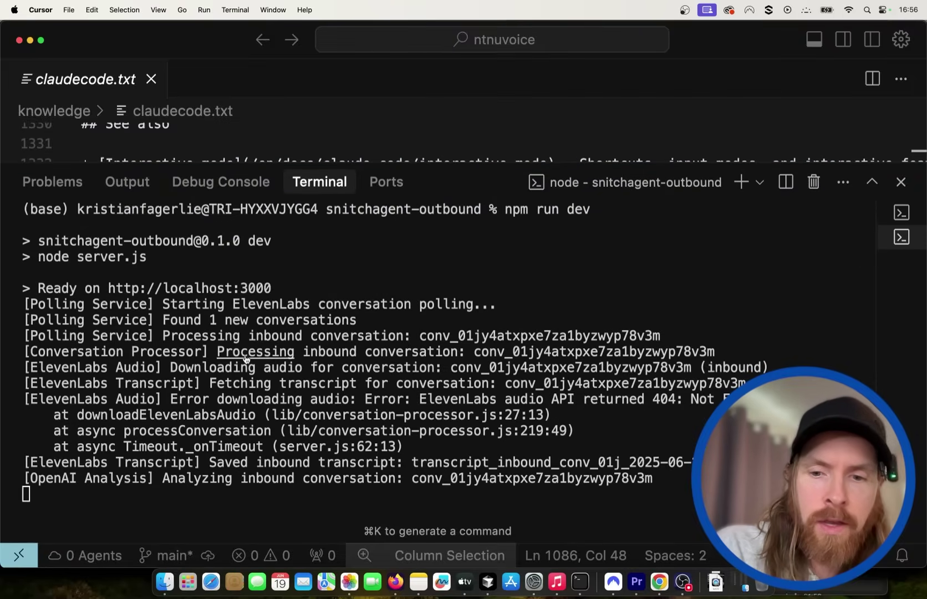
key("super+equal")
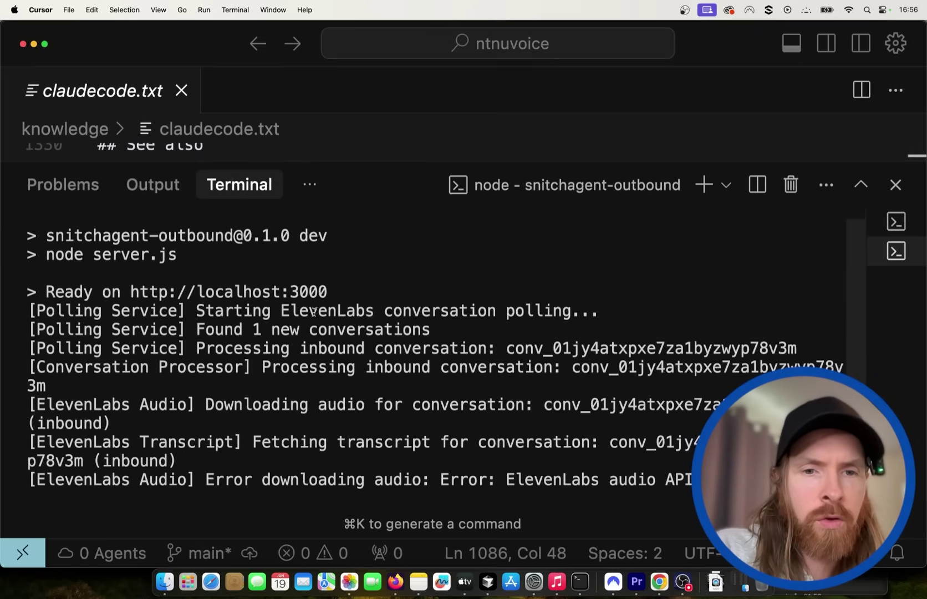
key("super+minus")
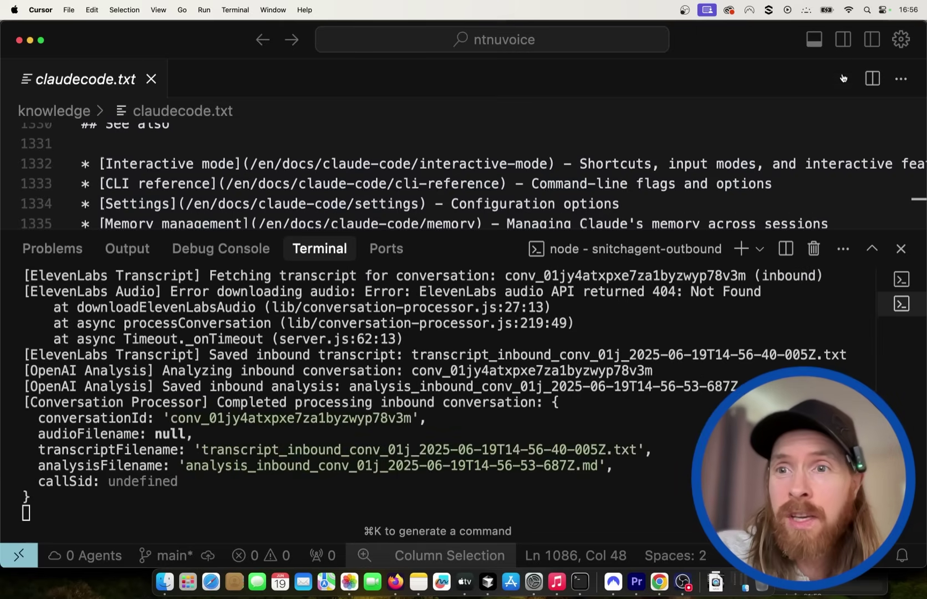
left_click(843, 39)
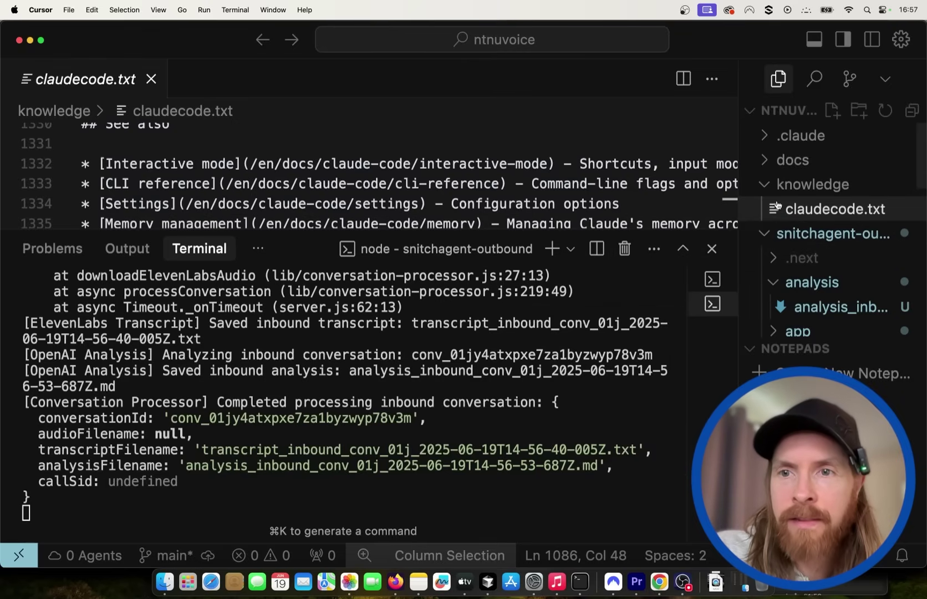
left_click(846, 184)
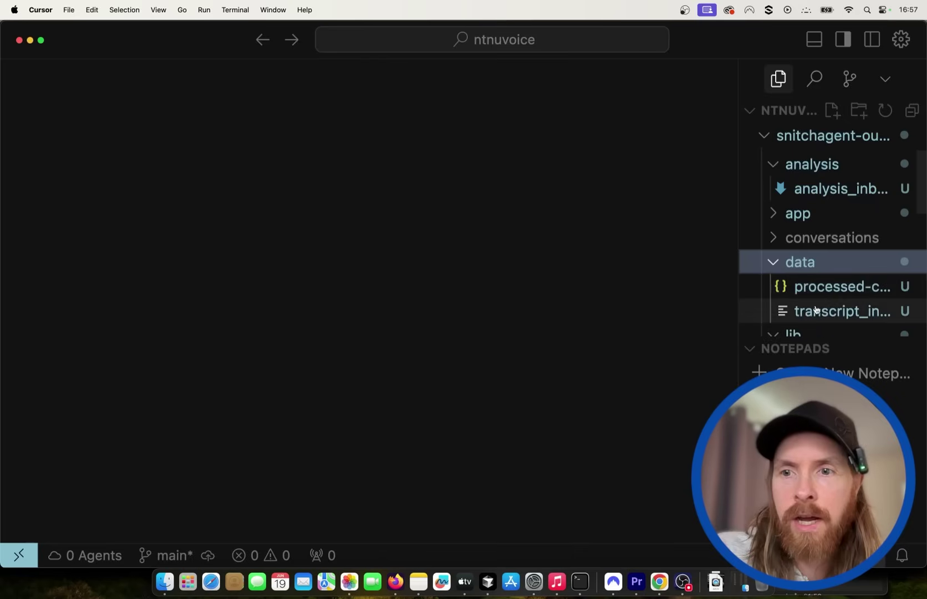
left_click(815, 311)
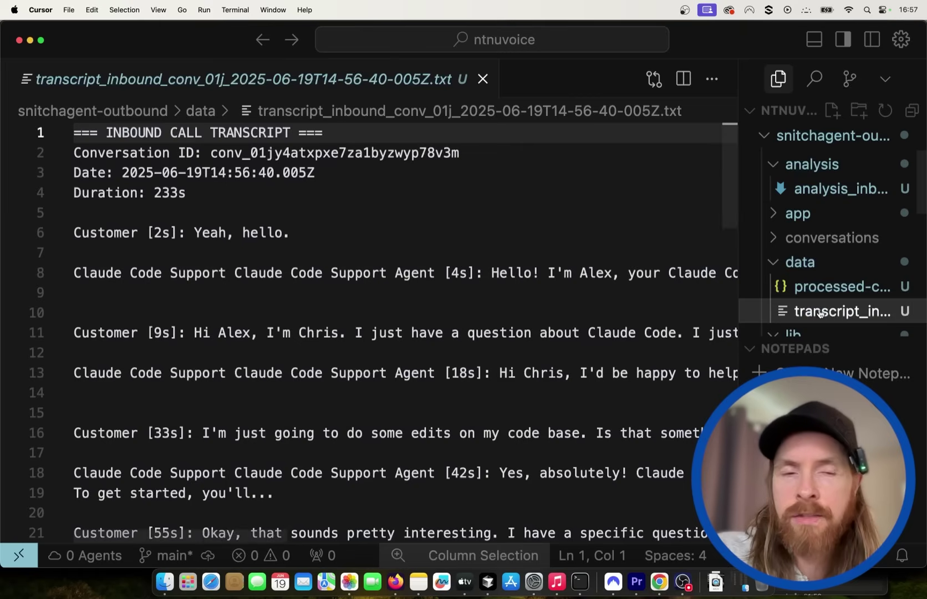
scroll(474, 276, "down", 2)
scroll(474, 276, "up", 2)
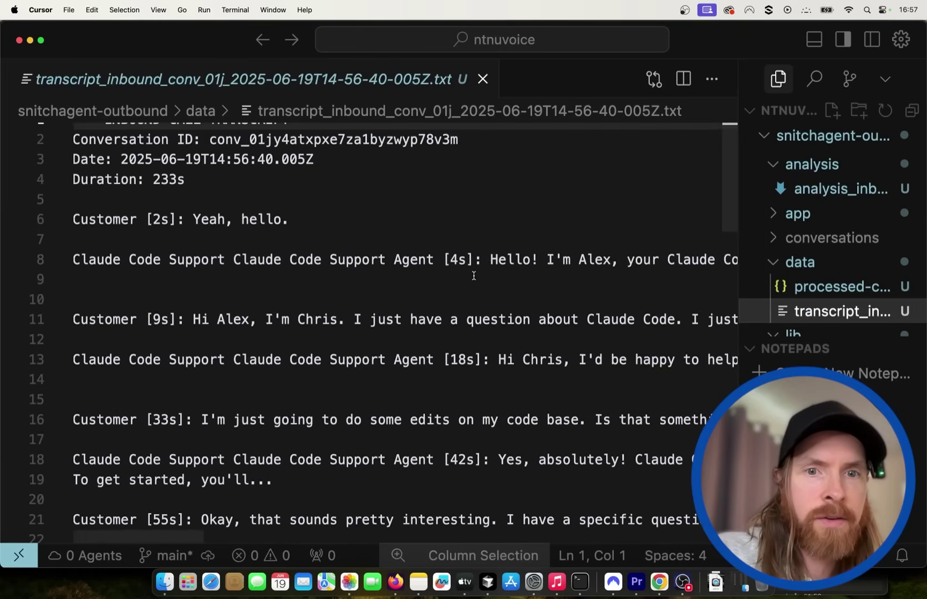
scroll(399, 323, "down", 10)
scroll(399, 323, "up", 8)
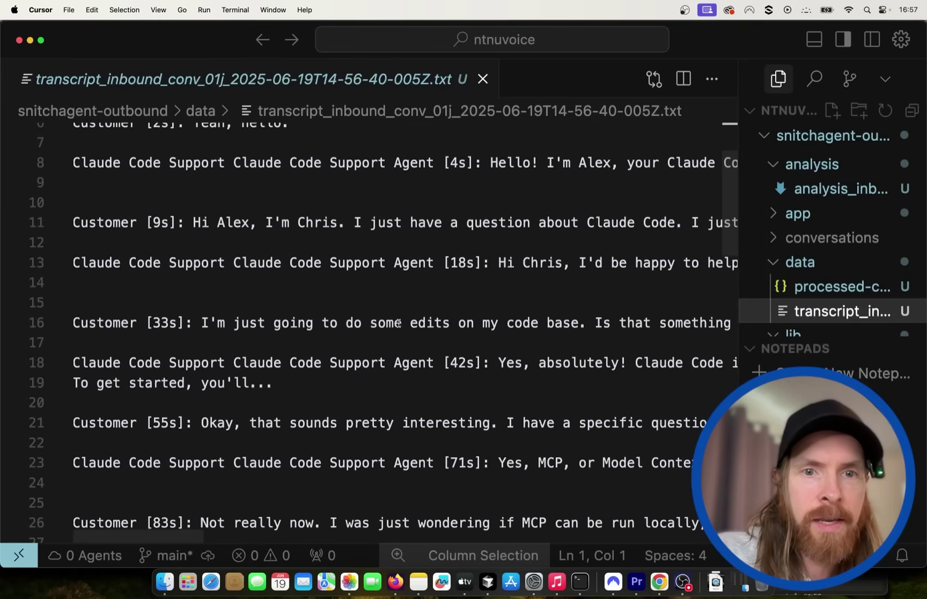
scroll(380, 340, "down", 15)
scroll(380, 339, "up", 3)
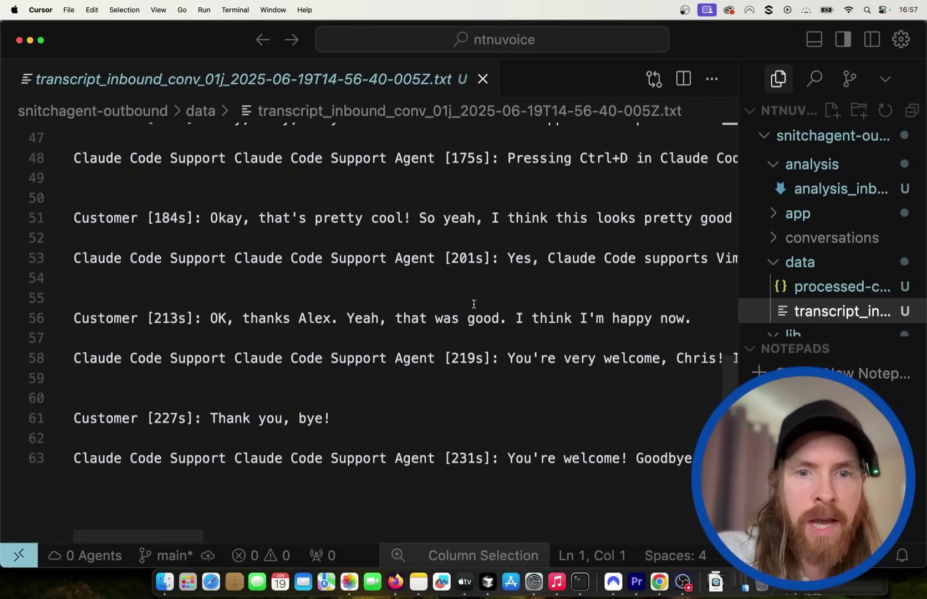
scroll(367, 330, "up", 4)
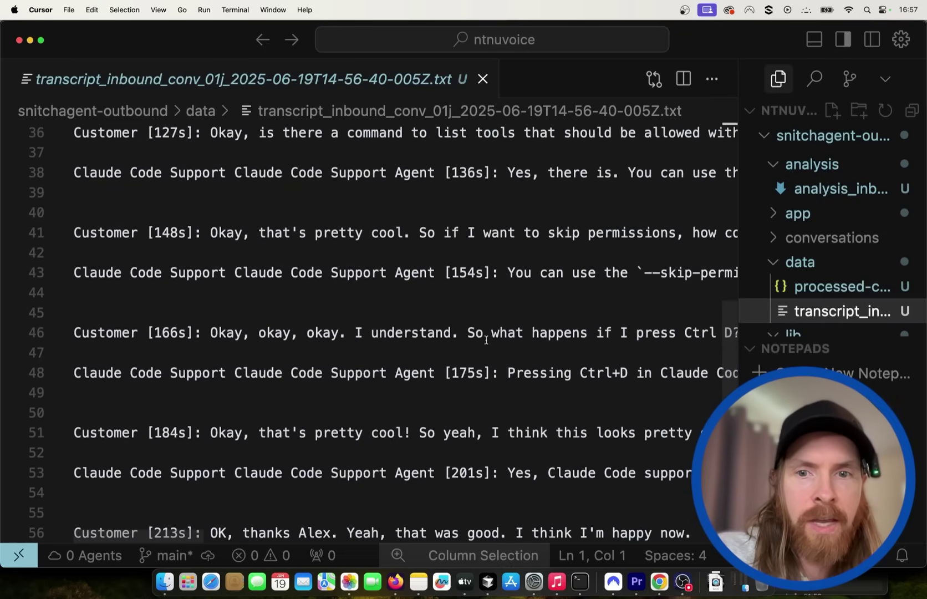
scroll(511, 339, "right", 2)
scroll(514, 341, "right", 2)
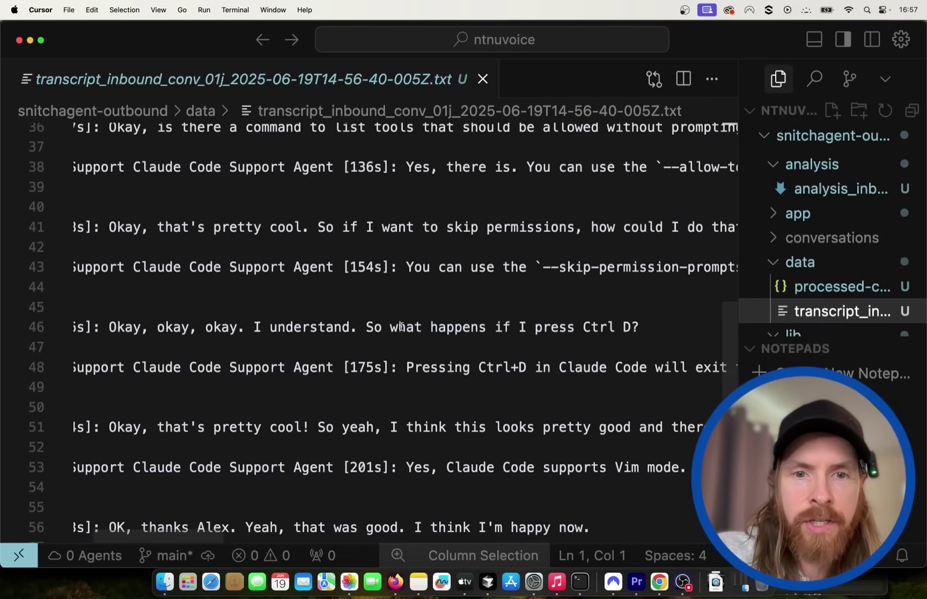
scroll(401, 327, "left", 3)
scroll(398, 326, "up", 10)
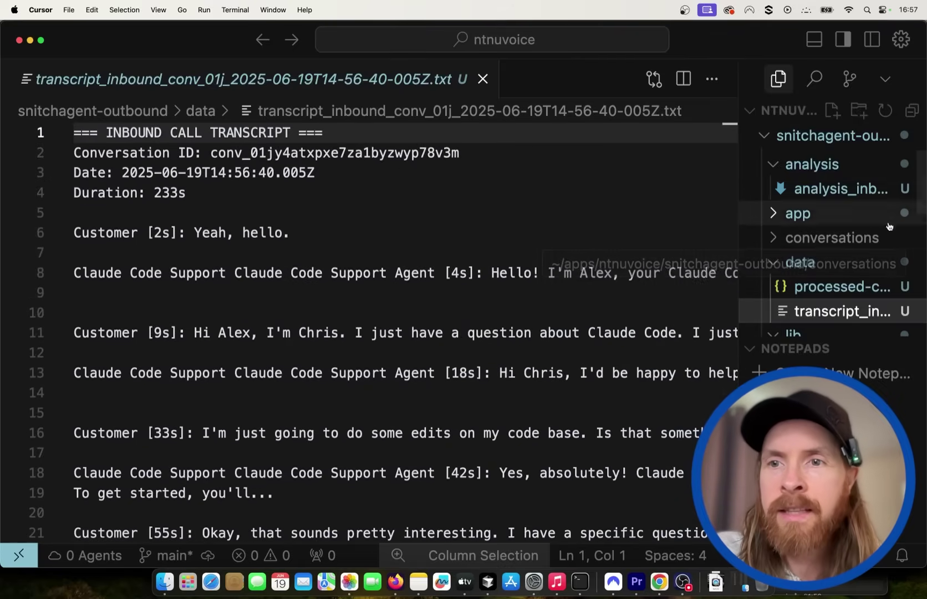
Open the inbound call's analysis report and read through its opening sections
left_click(824, 191)
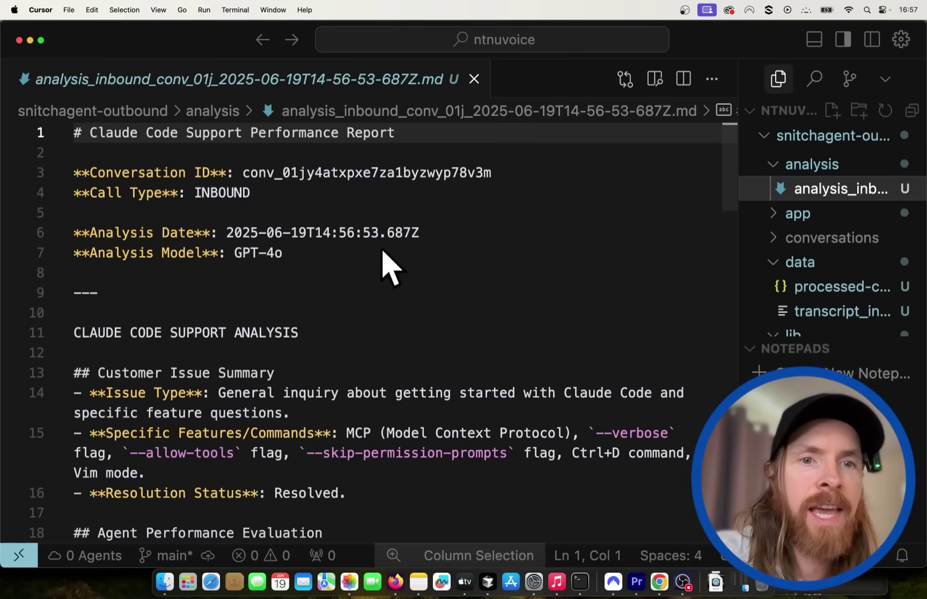
scroll(333, 371, "down", 1)
scroll(318, 285, "down", 2)
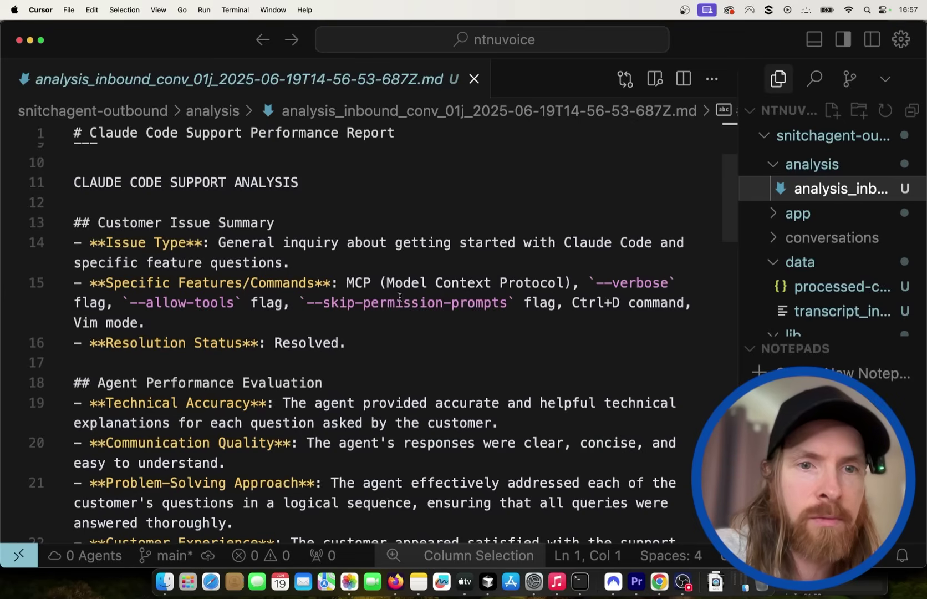
scroll(350, 372, "down", 3)
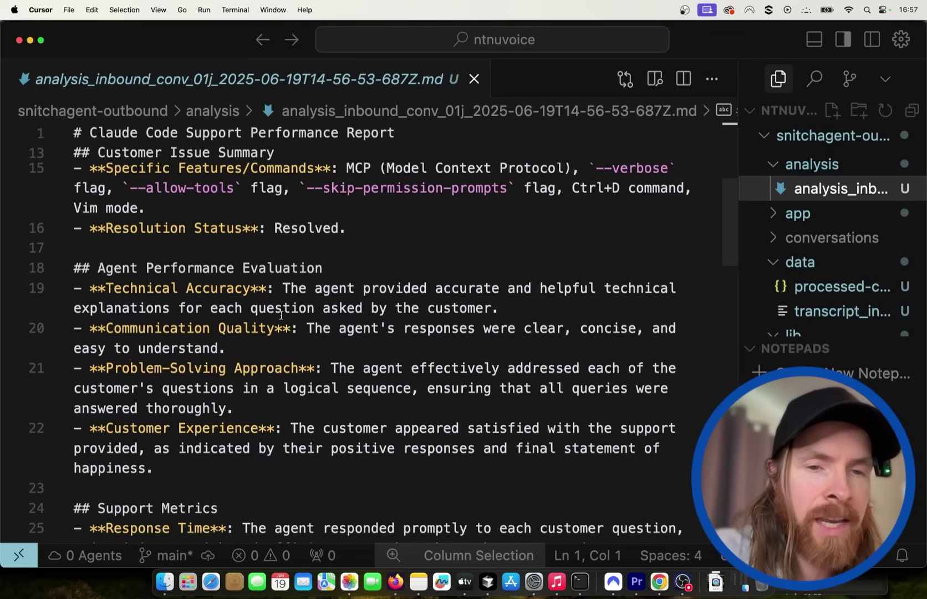
scroll(314, 369, "down", 5)
scroll(314, 369, "down", 2)
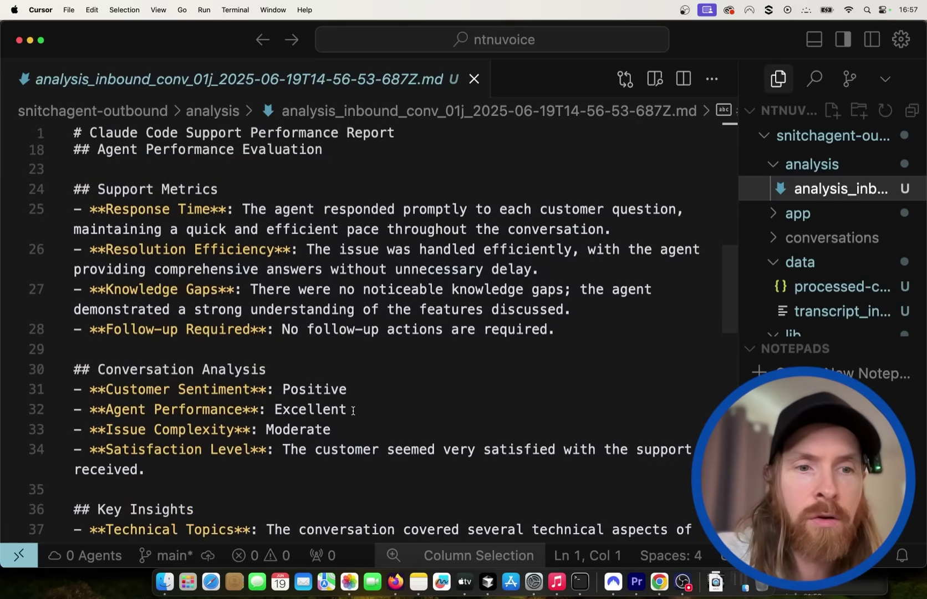
Highlight the Excellent agent performance rating and read on to the closing GPT-4o note
left_click_drag(348, 411, 274, 411)
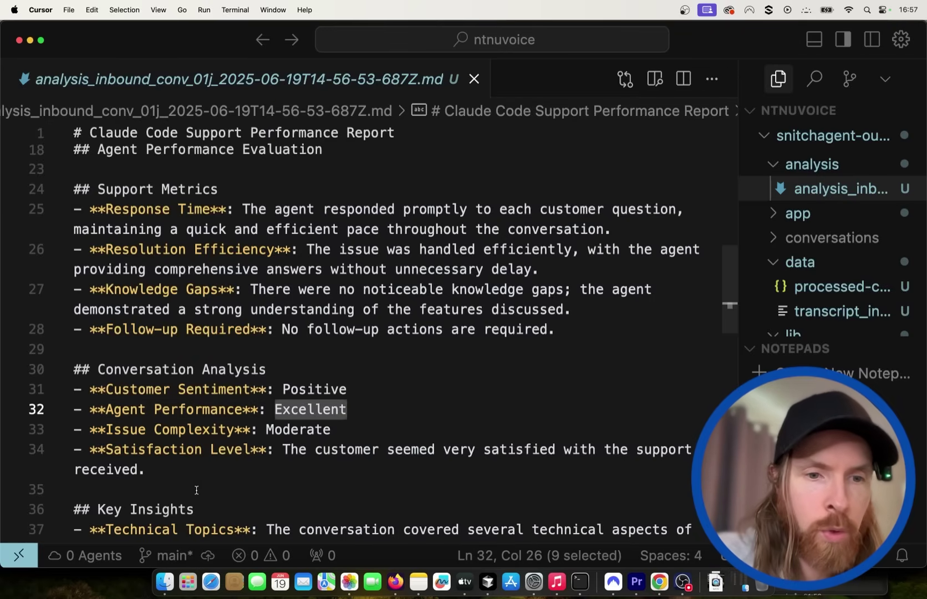
scroll(319, 443, "down", 5)
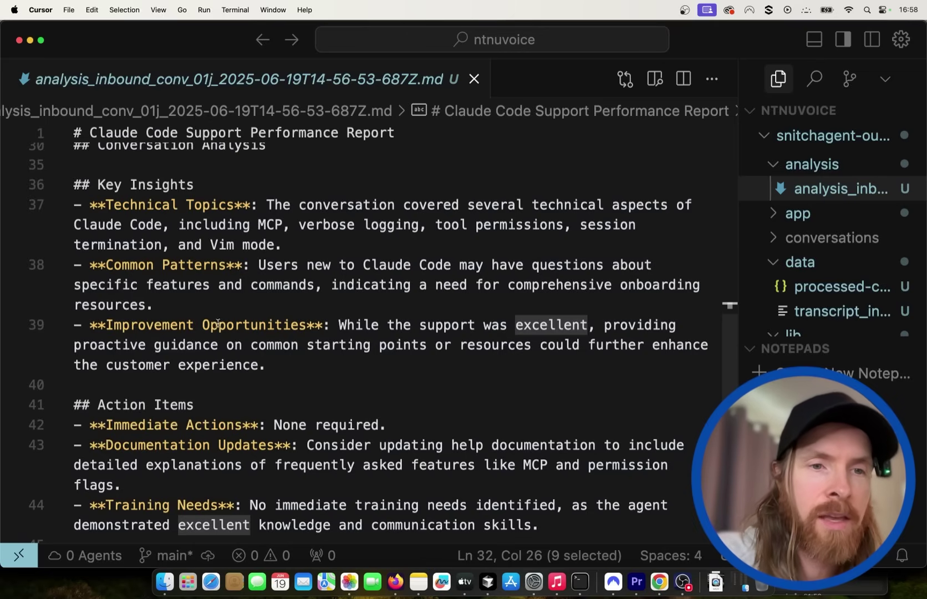
scroll(358, 348, "down", 5)
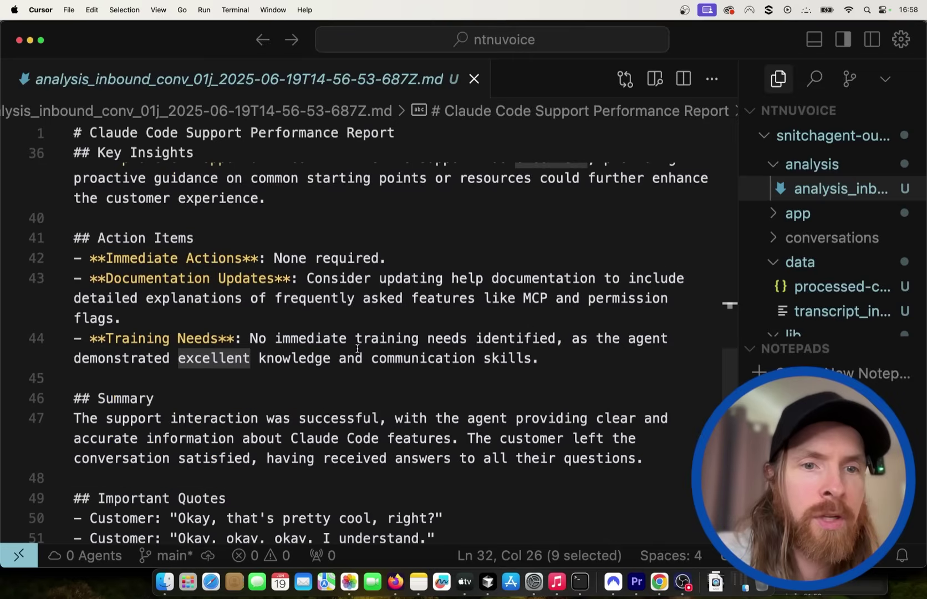
scroll(358, 348, "down", 1)
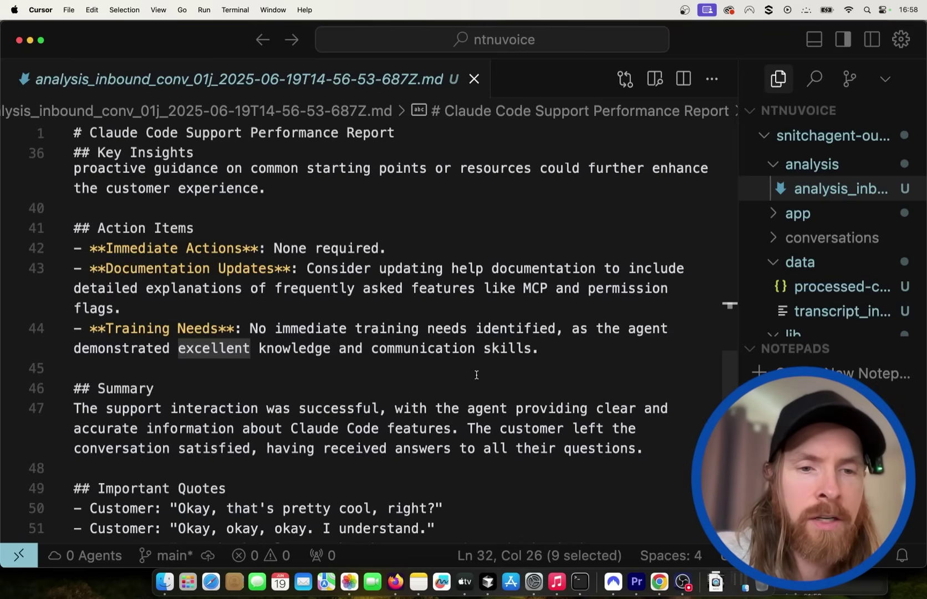
scroll(477, 375, "down", 5)
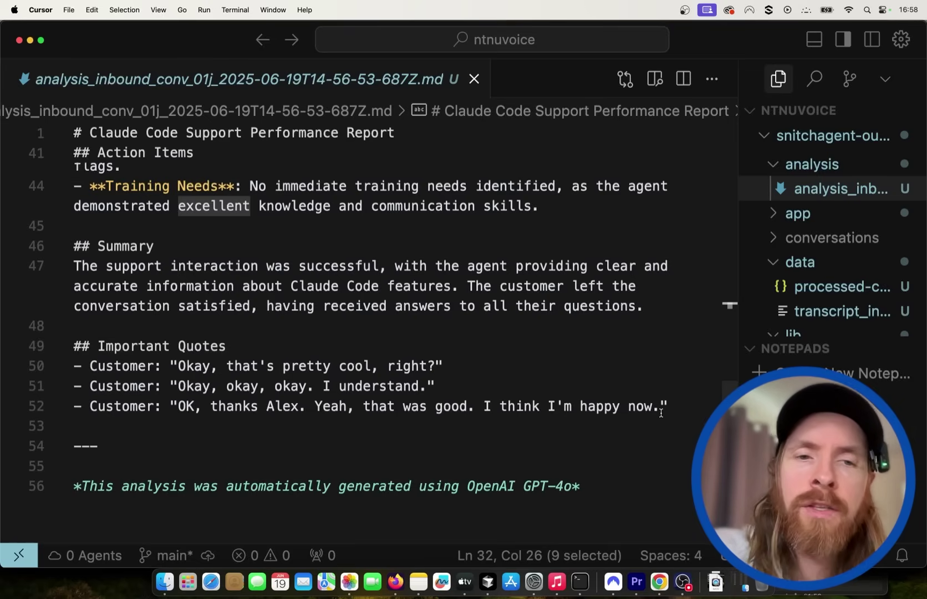
Reopen the inbound transcript, highlight the customer's greeting and agent's reply, then expand the conversations folder
left_click(843, 312)
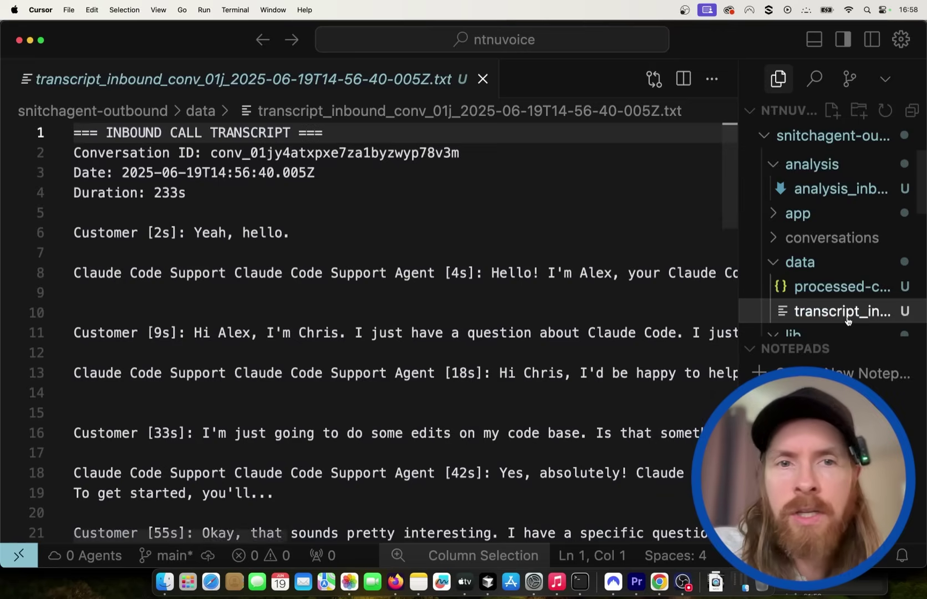
left_click_drag(289, 234, 73, 232)
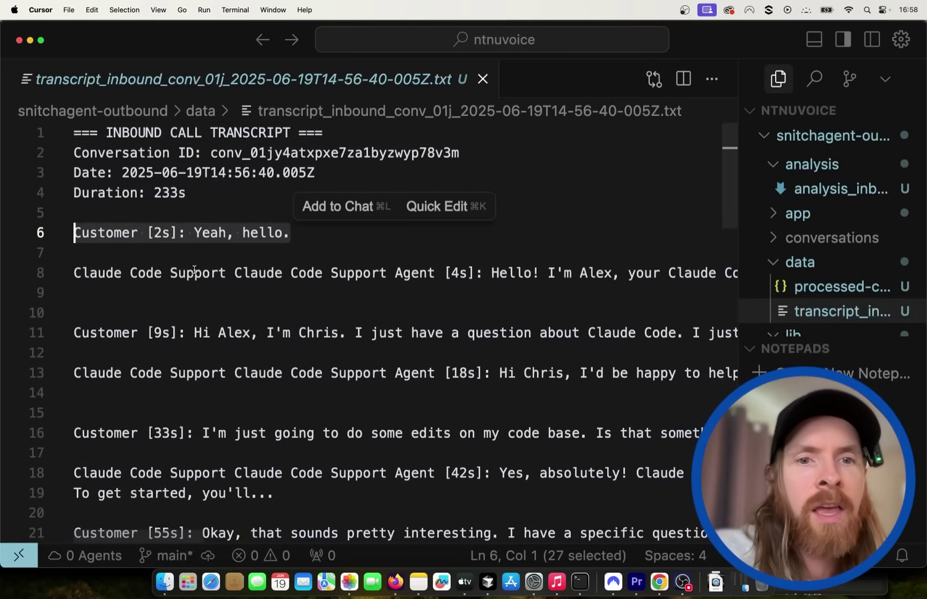
left_click_drag(74, 273, 396, 274)
left_click(405, 244)
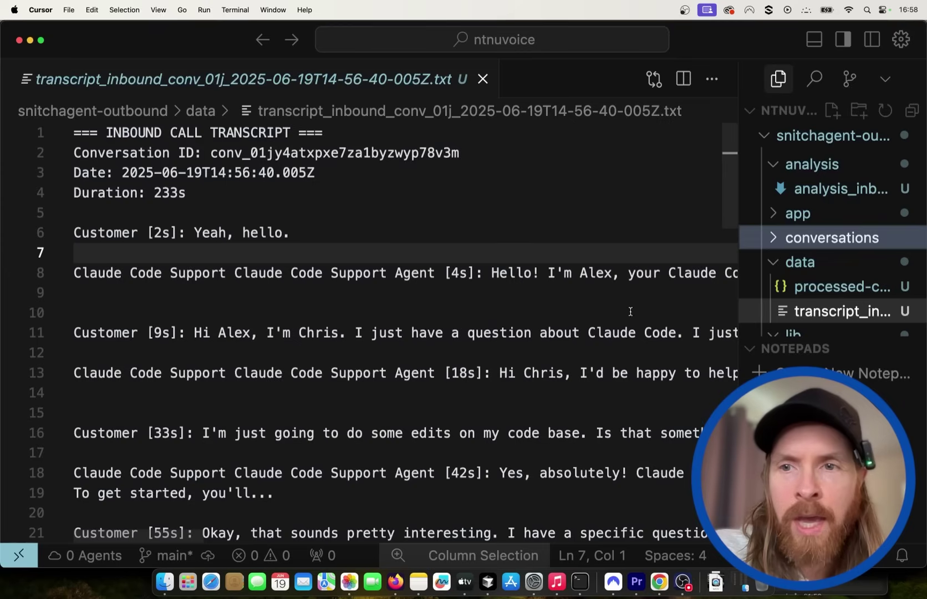
scroll(795, 244, "down", 3)
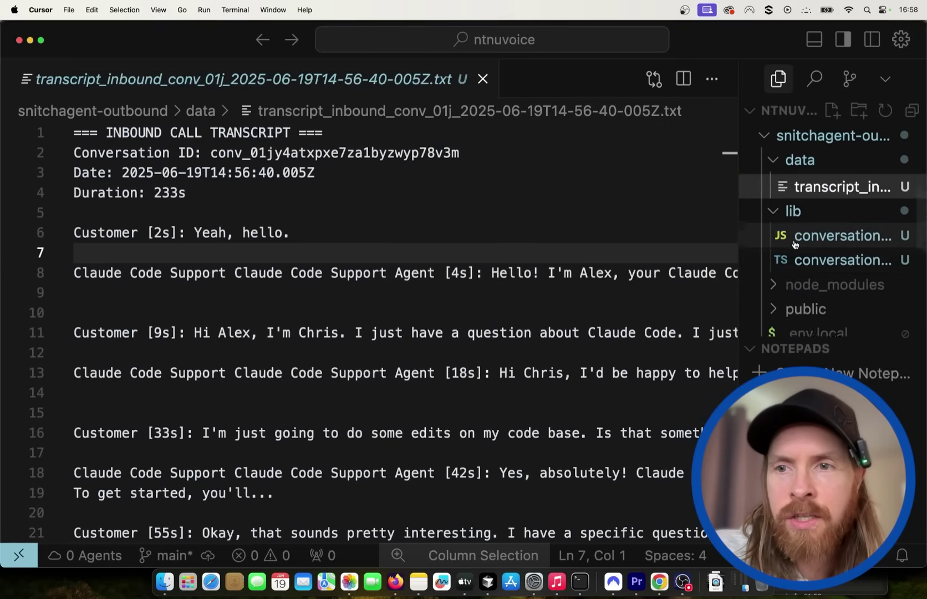
scroll(782, 299, "up", 6)
scroll(782, 298, "down", 2)
left_click(783, 265)
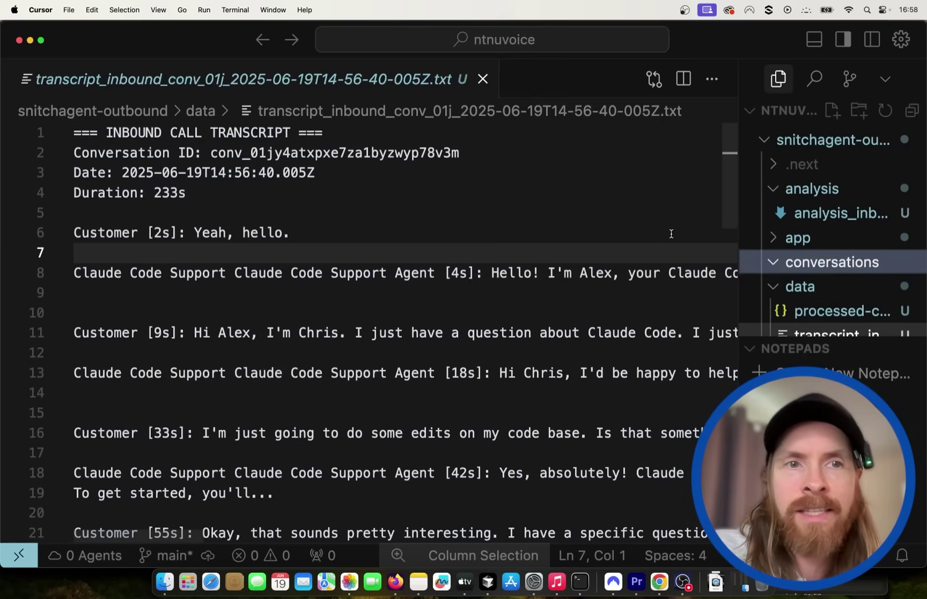
Close the transcript, then open the 16:52 call in Call history, play its recording, and close it
left_click(483, 84)
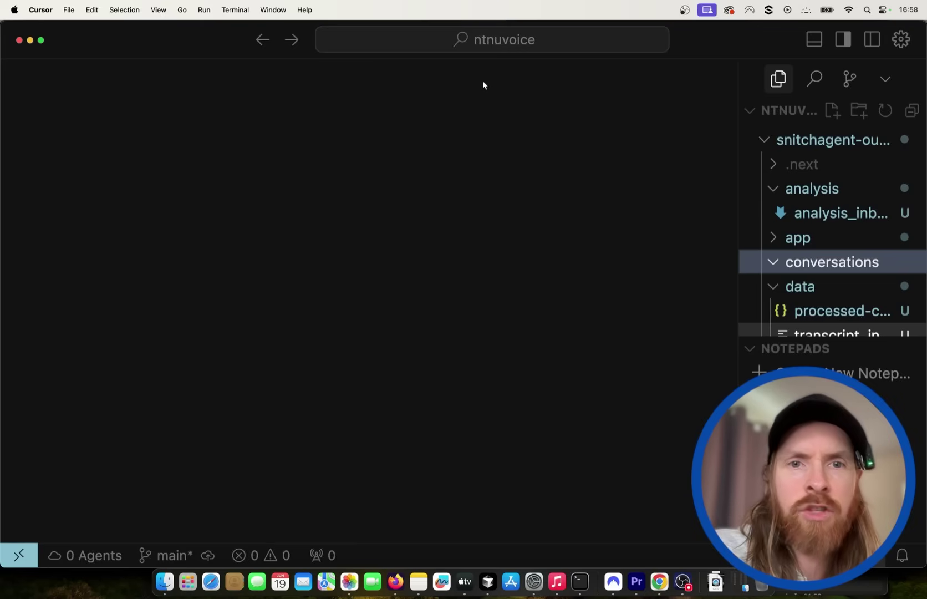
left_click(773, 262)
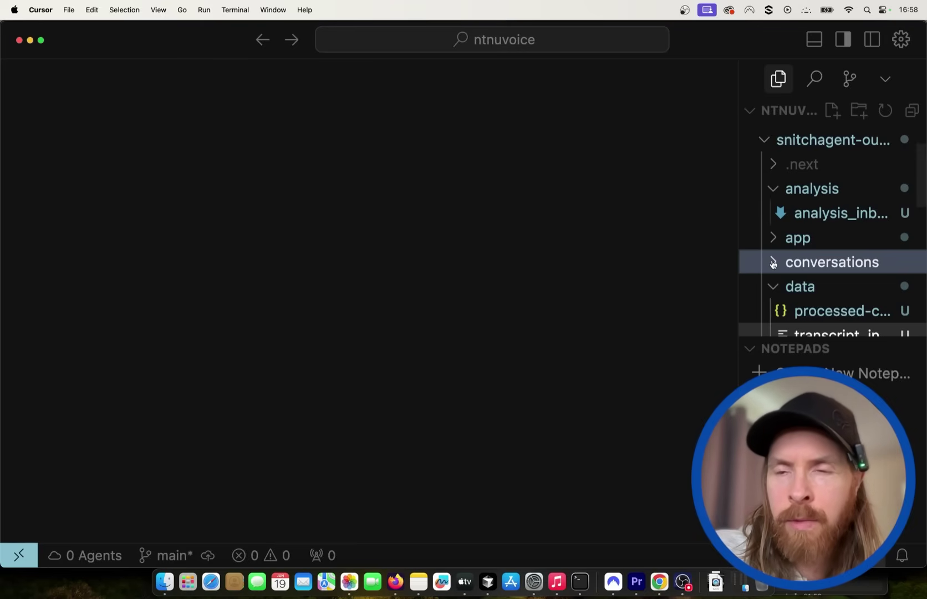
left_click(659, 581)
left_click(242, 265)
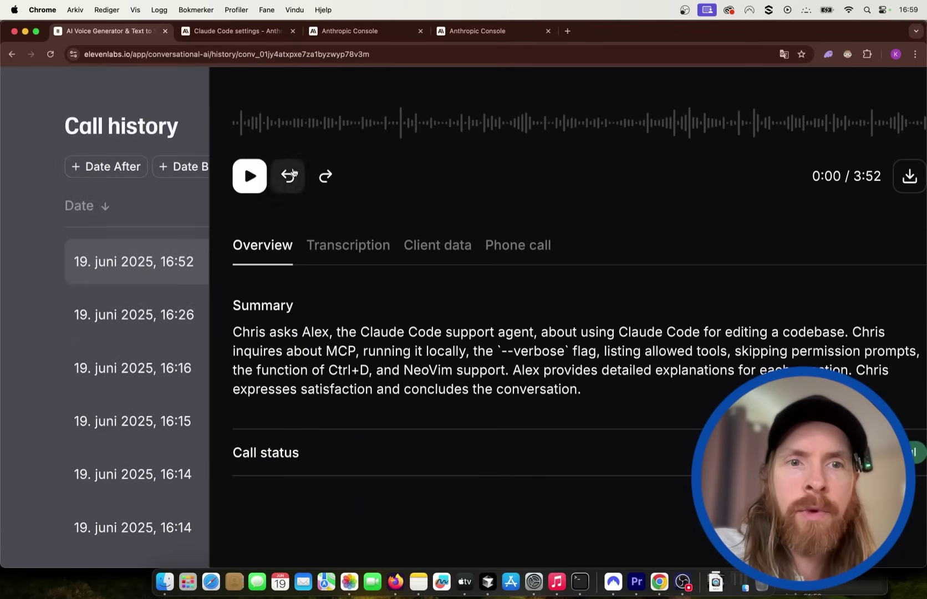
left_click(250, 177)
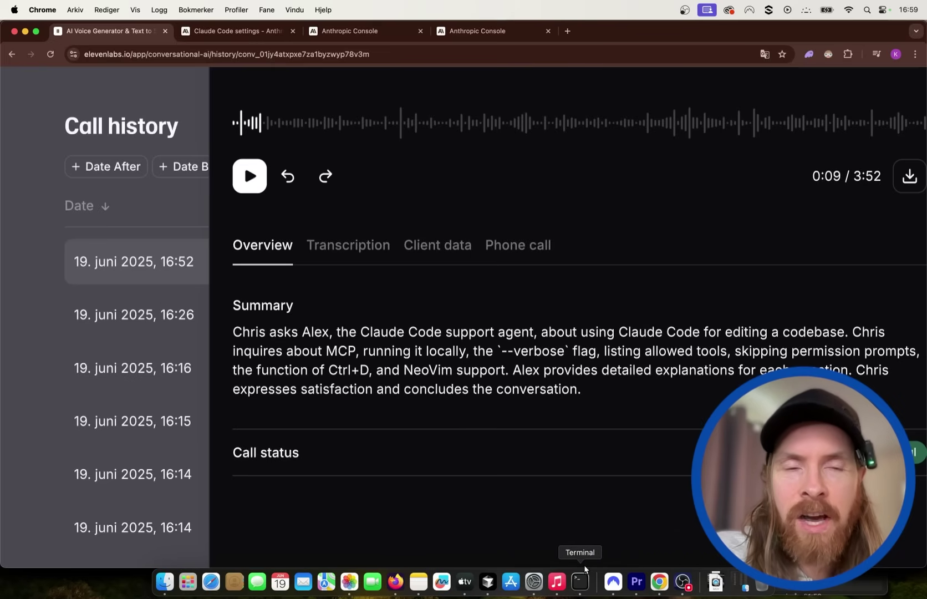
left_click(35, 263)
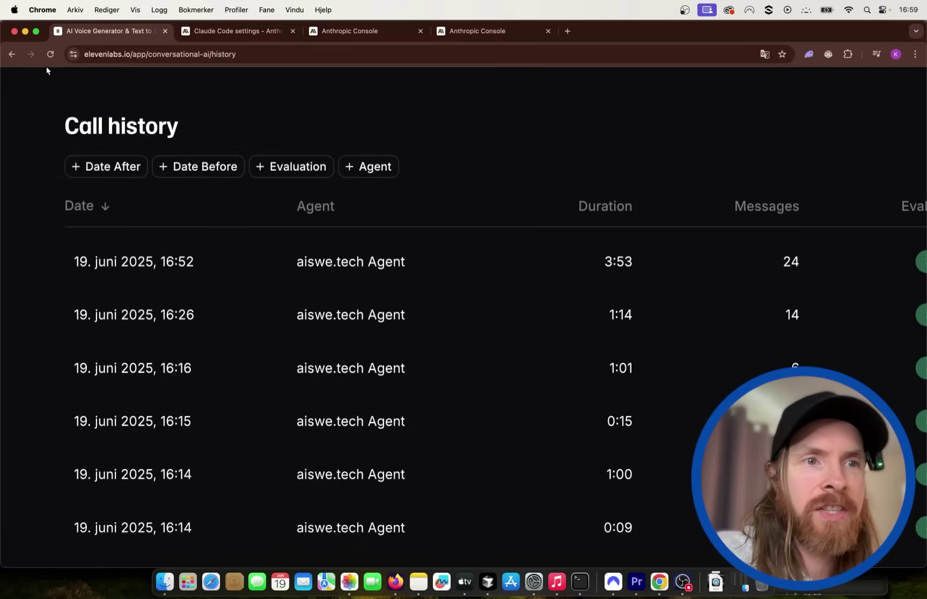
Reopen and close the 16:52 call details, reset the page zoom with Cmd+0, and return to Cursor
left_click(12, 54)
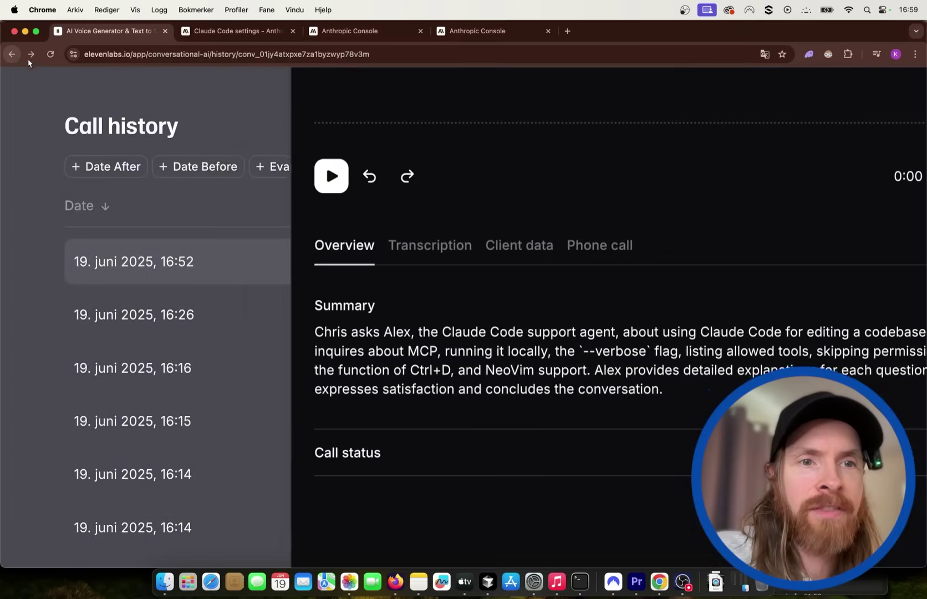
left_click(53, 165)
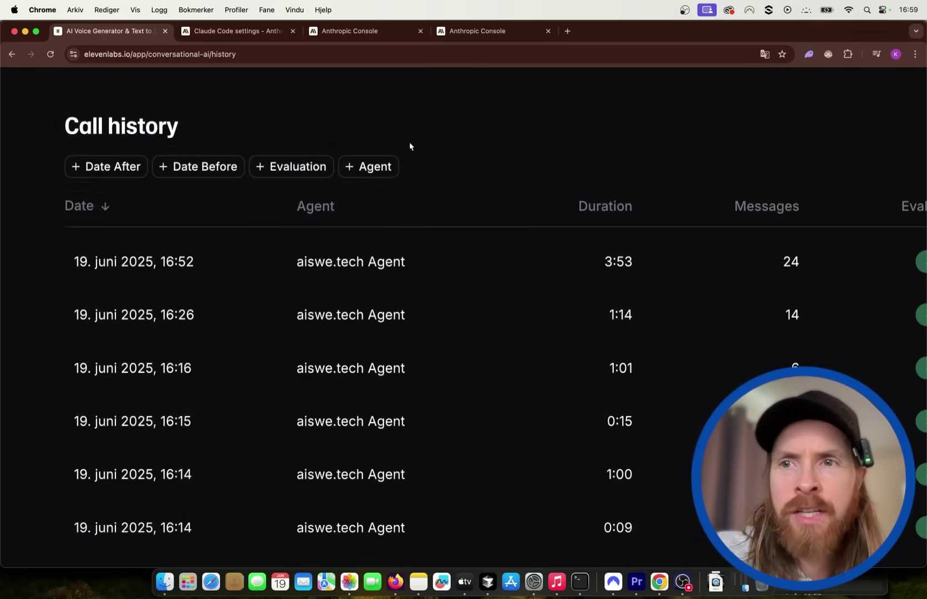
key("super+0")
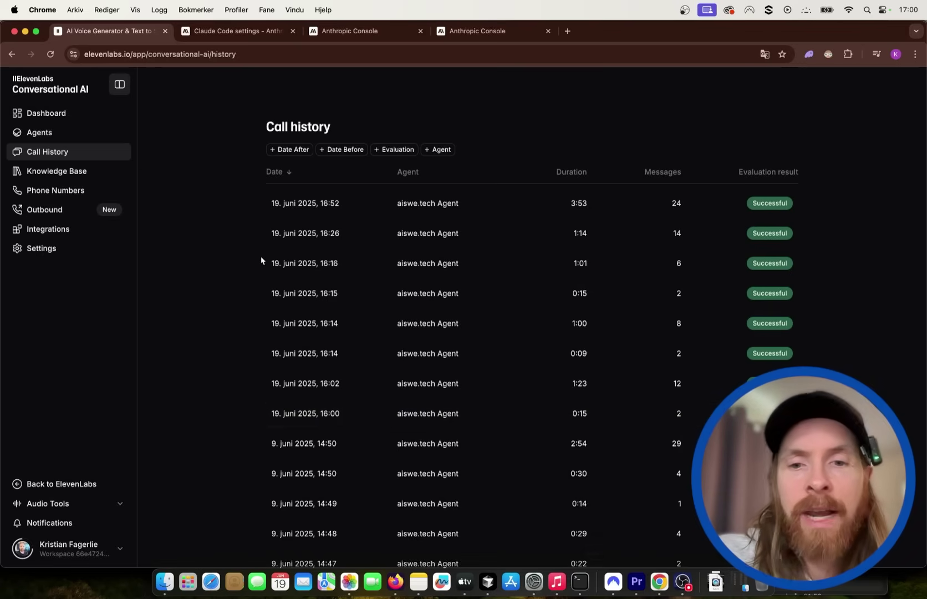
left_click(490, 591)
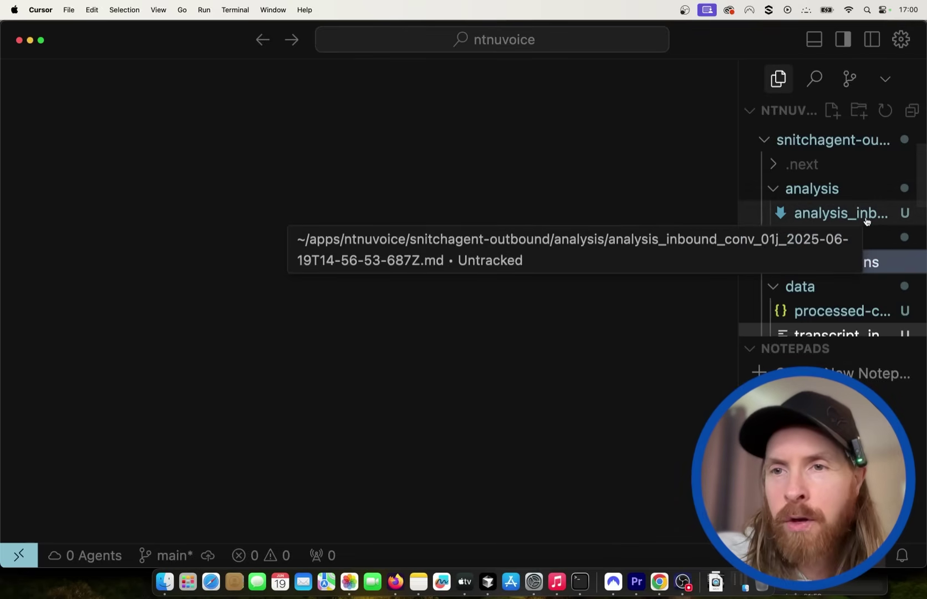
Switch to the Terminal window running Claude Code in the snitchagent-outbound folder
key("super+Tab")
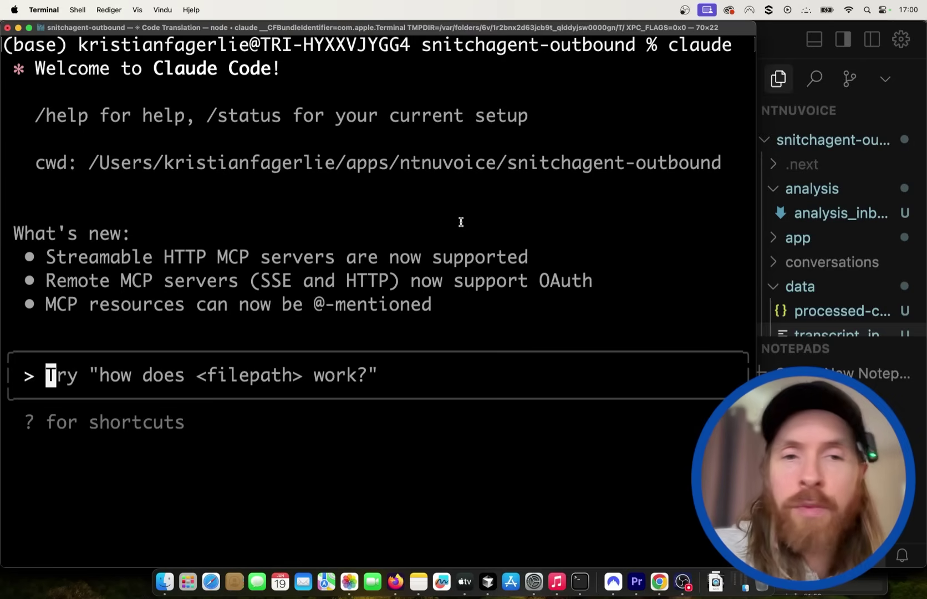